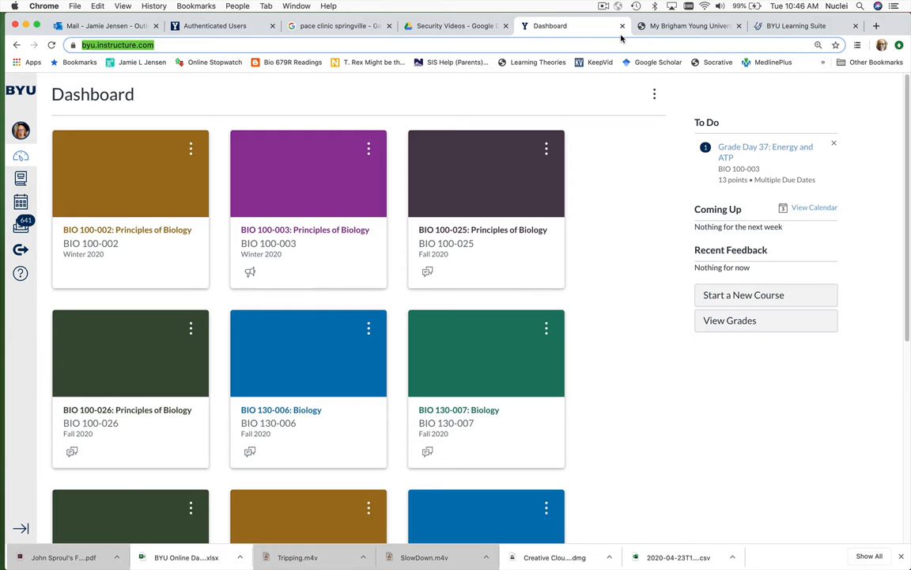
Step: Open the class rolls from myBYU and switch the instructor schedule to the Fall 2020 term
click(687, 26)
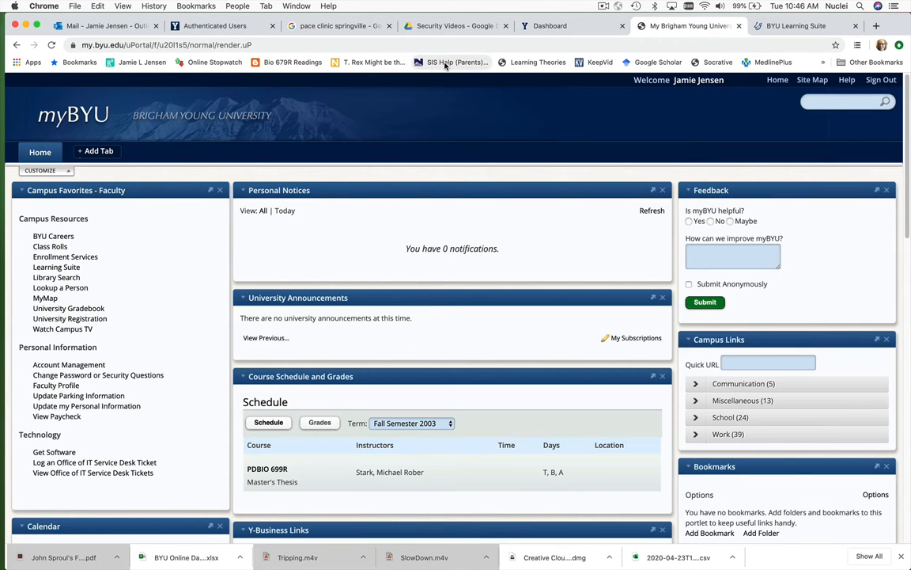
click(55, 246)
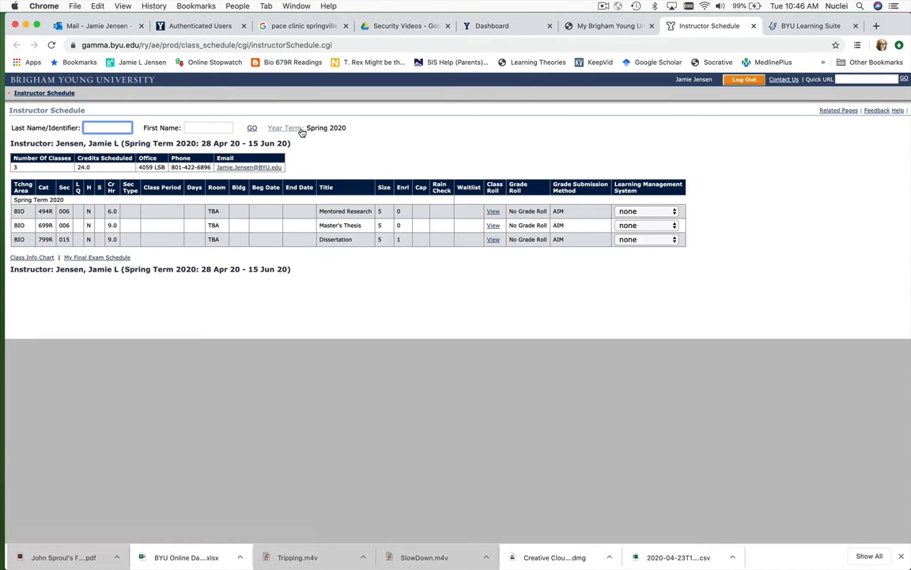
click(301, 130)
click(27, 142)
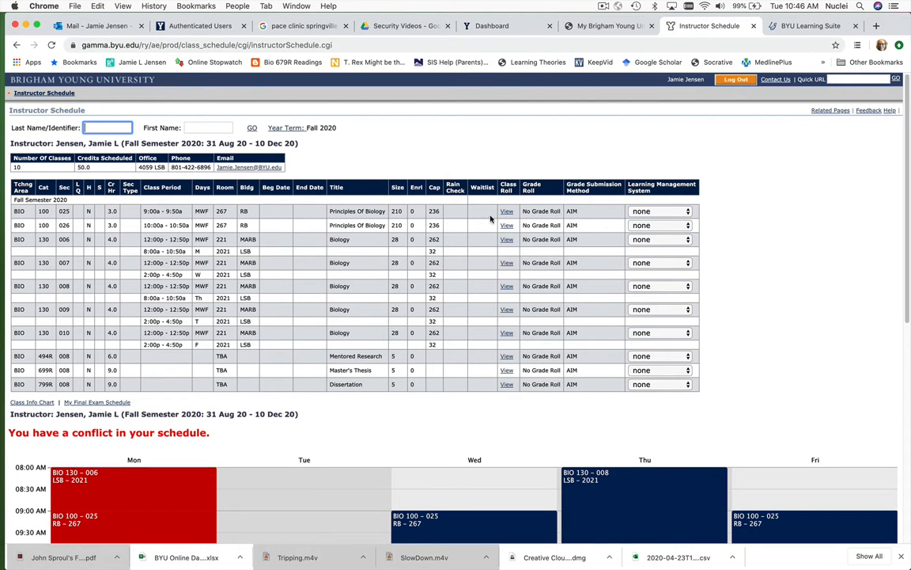
Step: Set the learning management system to Canvas for BIO 100 sections 025 and 026
click(656, 212)
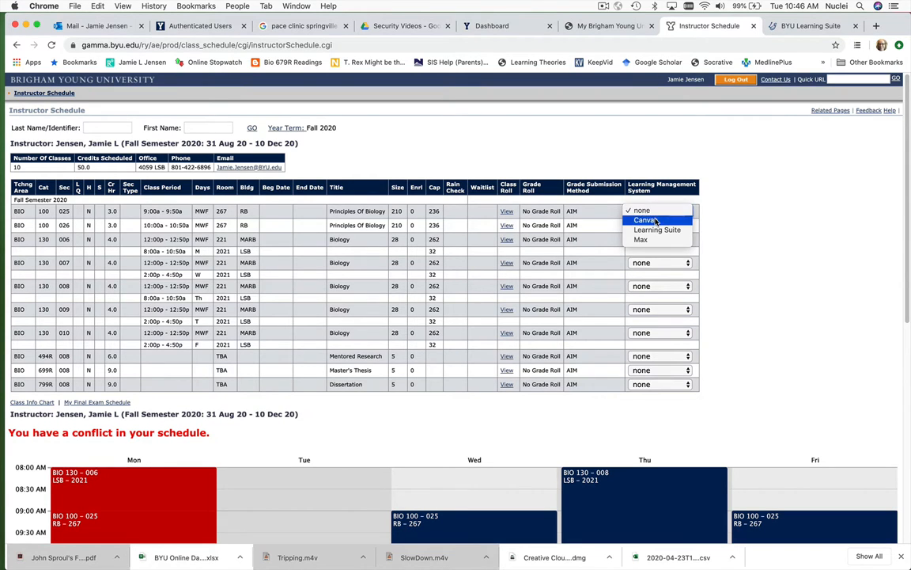
click(656, 222)
click(650, 225)
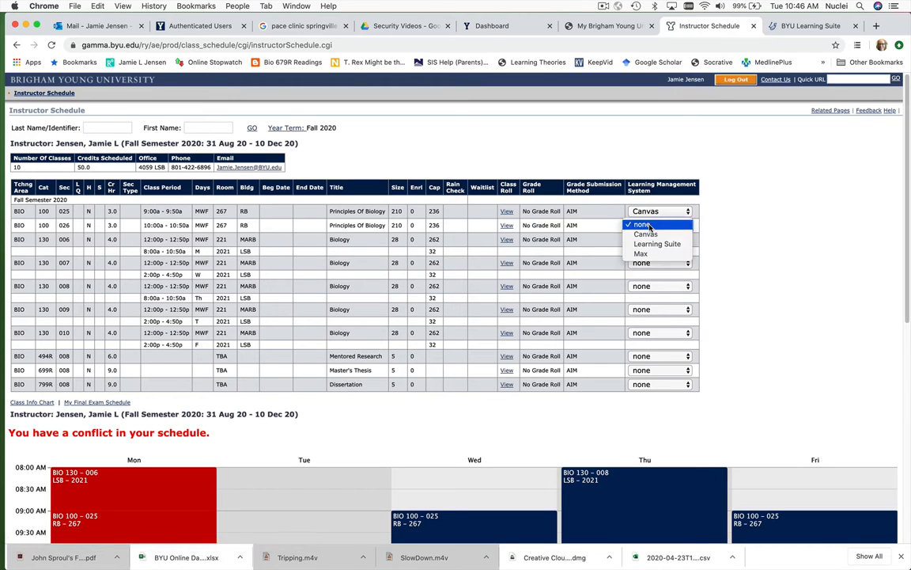
click(645, 234)
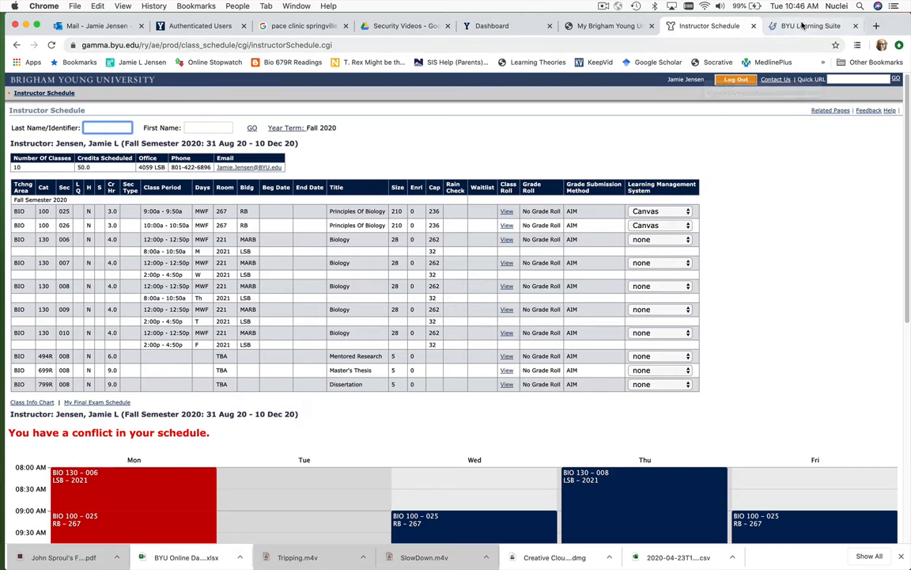
Step: Switch to BYU Learning Suite and open the course setup for the future Summer 2020 course BIO 494R
click(801, 26)
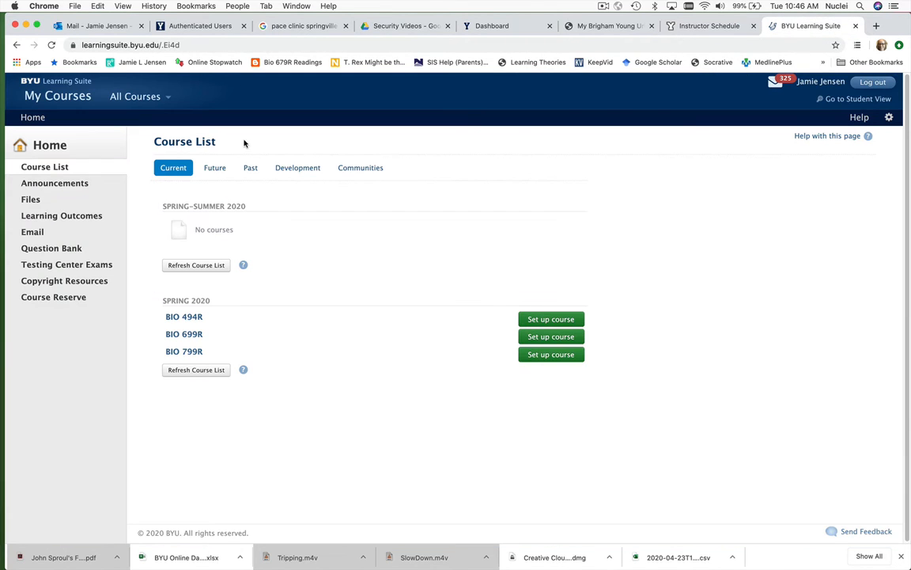
click(212, 168)
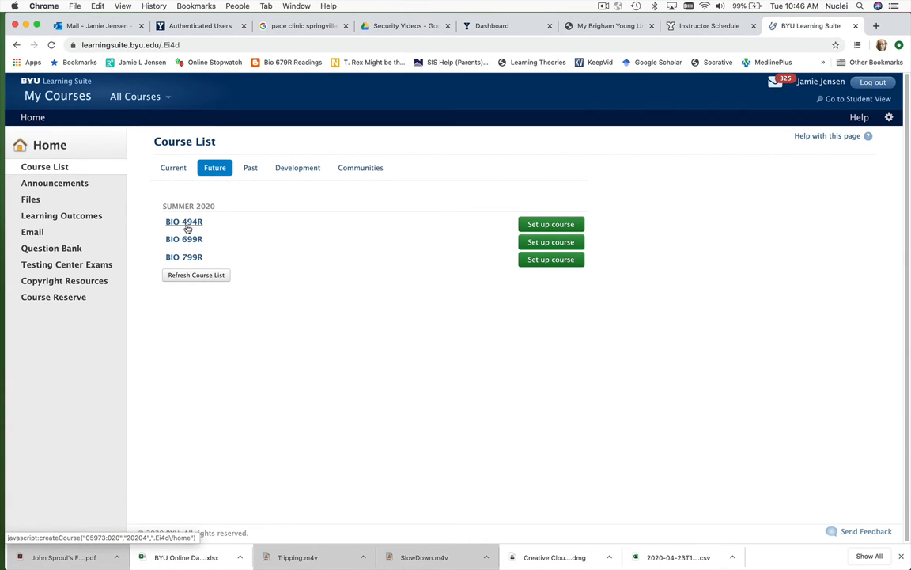
click(562, 226)
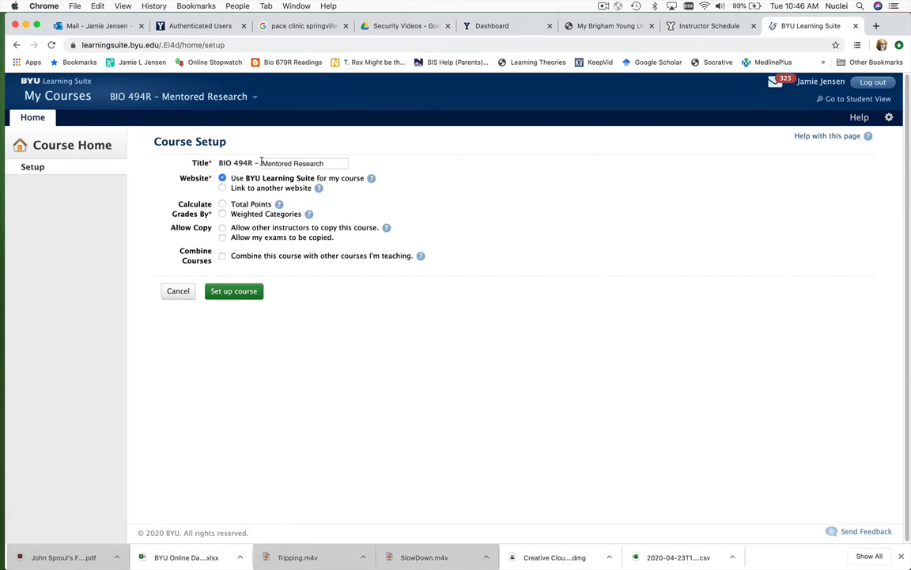
Step: Choose to link the BIO 494R course to another website and enter byu.instructure.com as its address
click(222, 188)
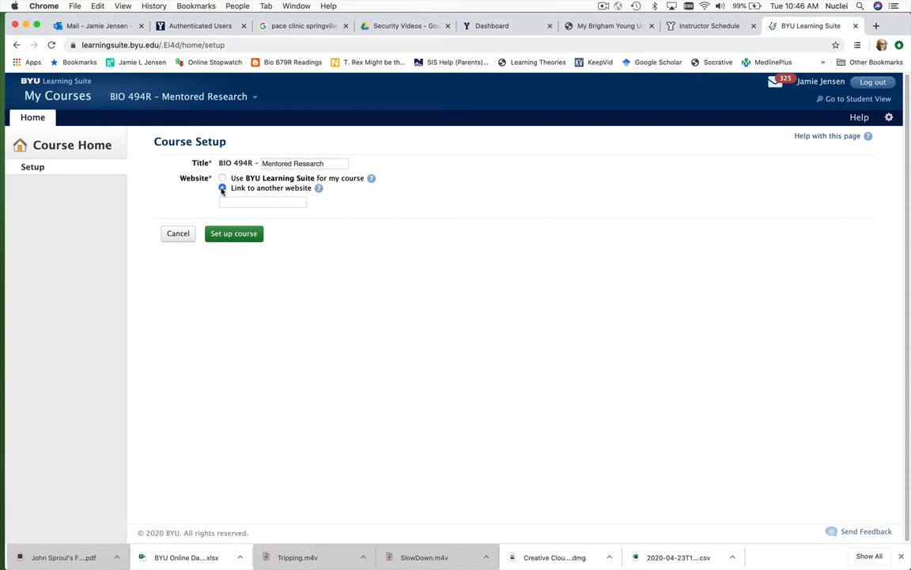
click(226, 202)
text(b)
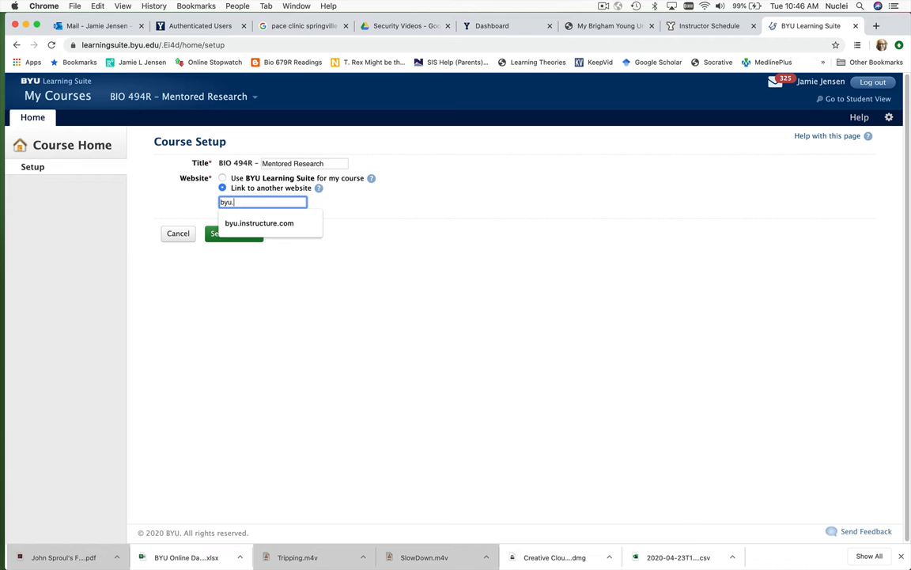
text(yu.)
click(277, 223)
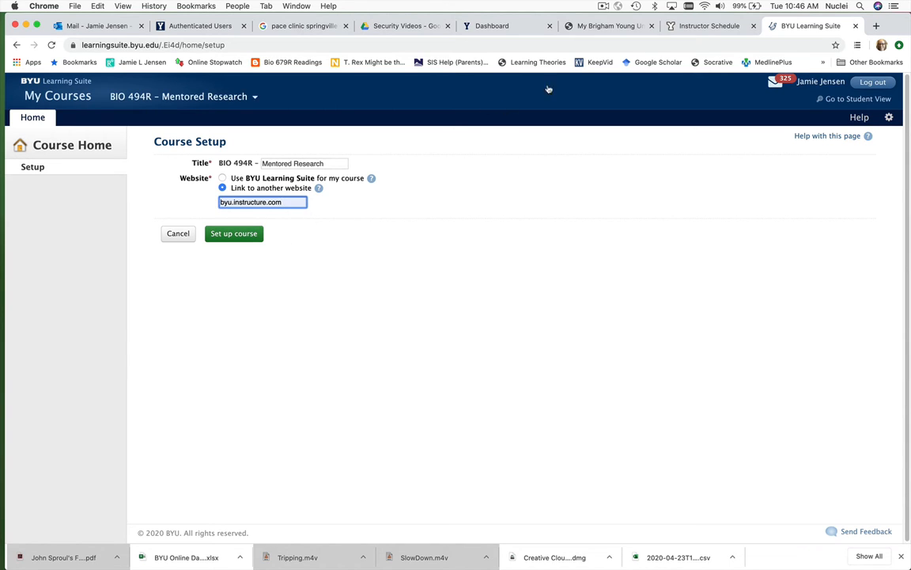
Step: Revisit the instructor schedule and myBYU home page, and return to the Canvas dashboard
click(713, 26)
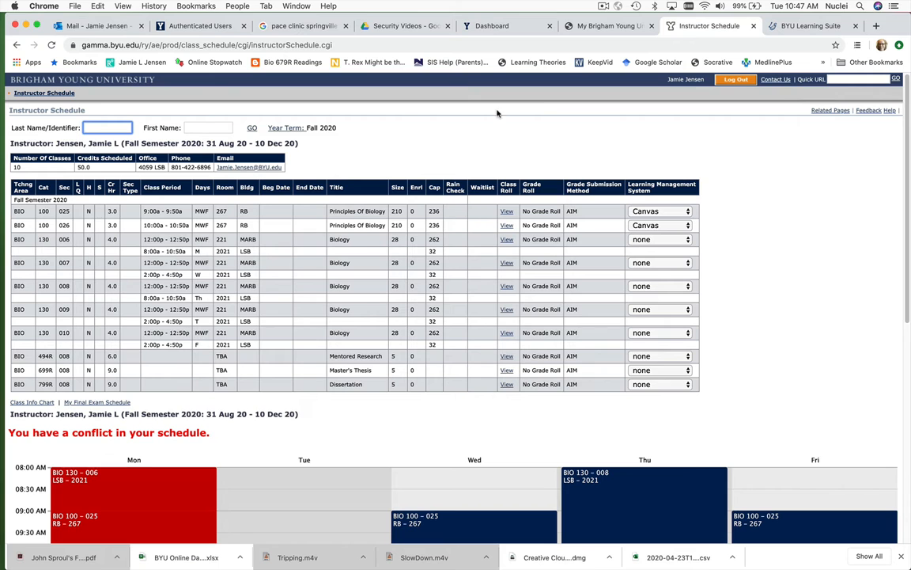
click(602, 27)
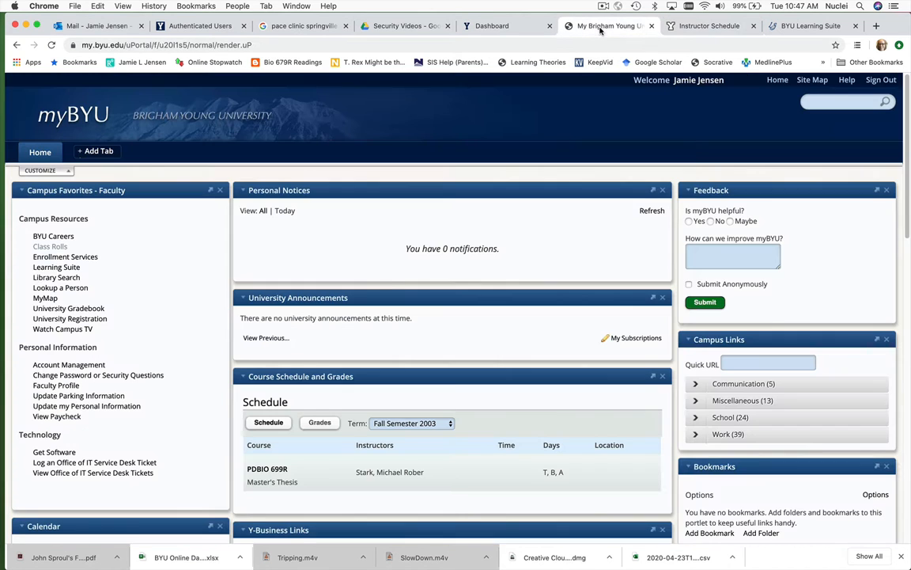
click(492, 26)
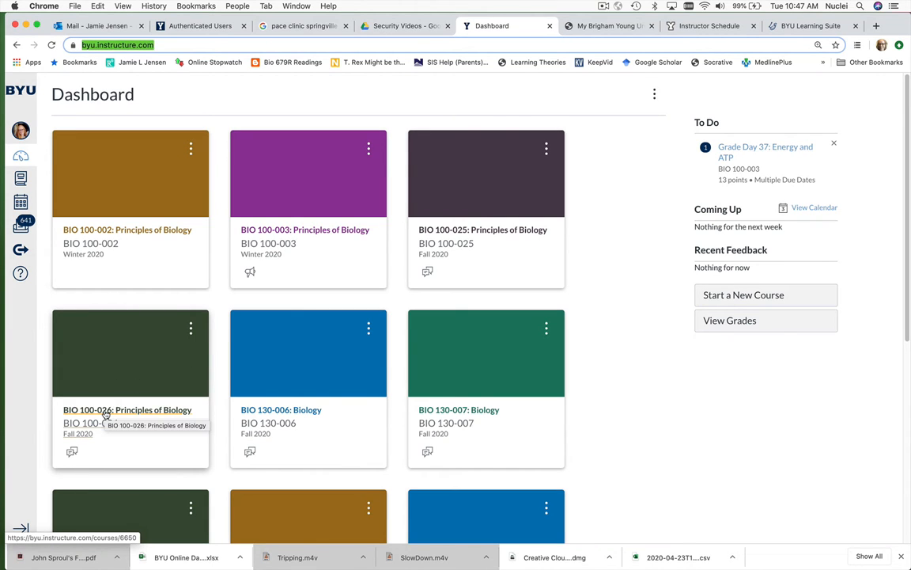
Step: Open the list of all courses and look through the current and past enrollments
click(21, 178)
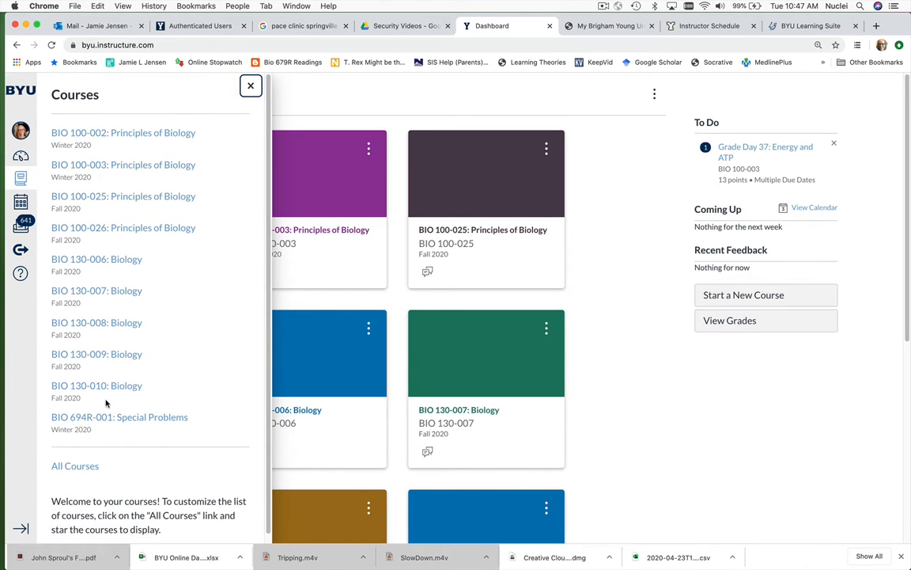
click(79, 467)
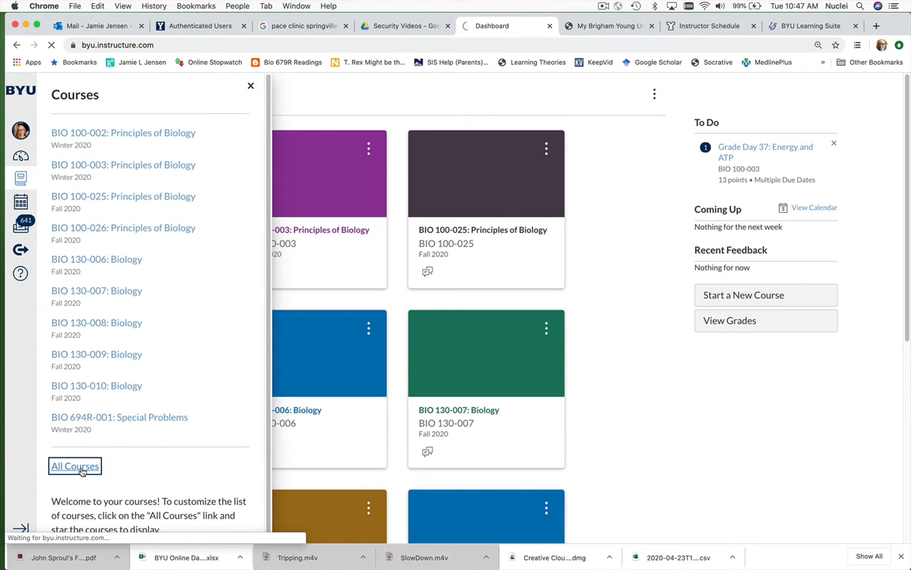
scroll(257, 325, down, 5)
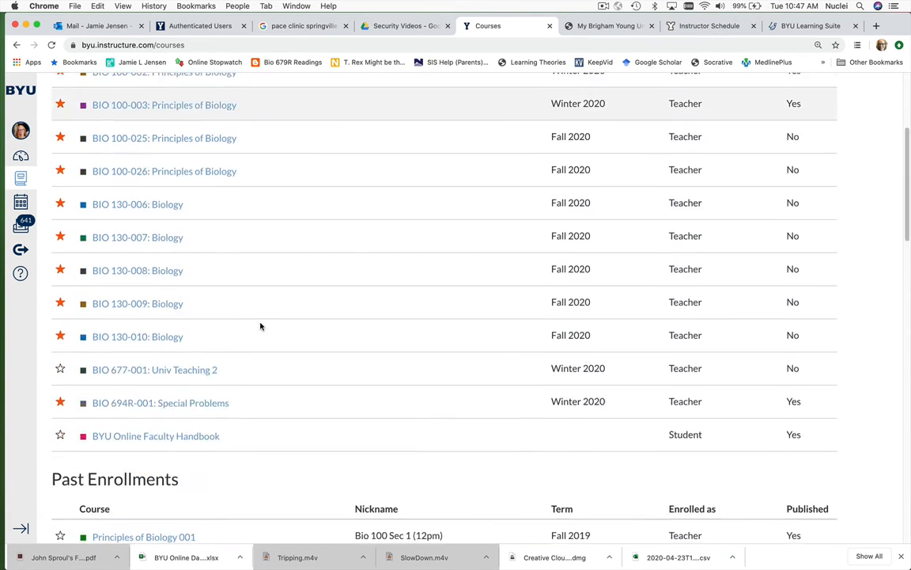
scroll(260, 326, down, 15)
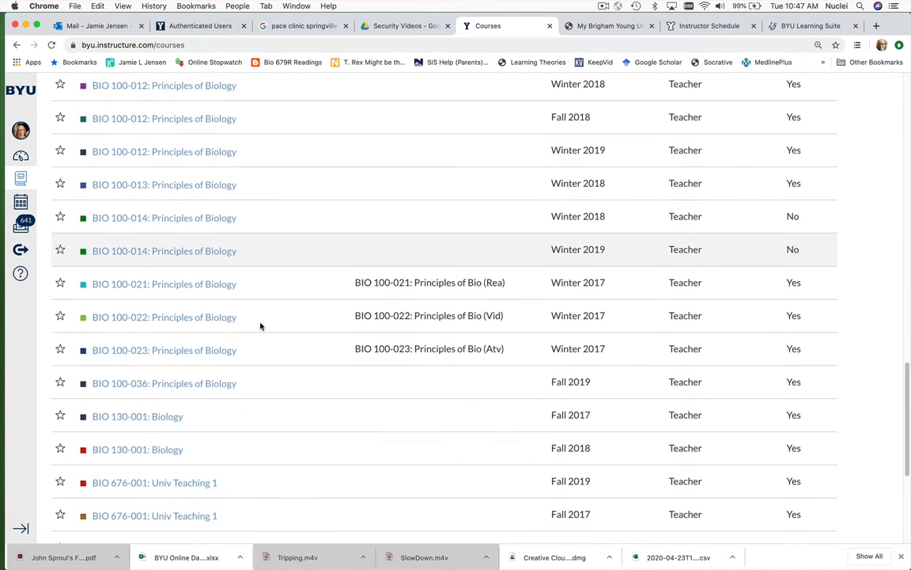
scroll(260, 326, down, 2)
scroll(206, 490, up, 10)
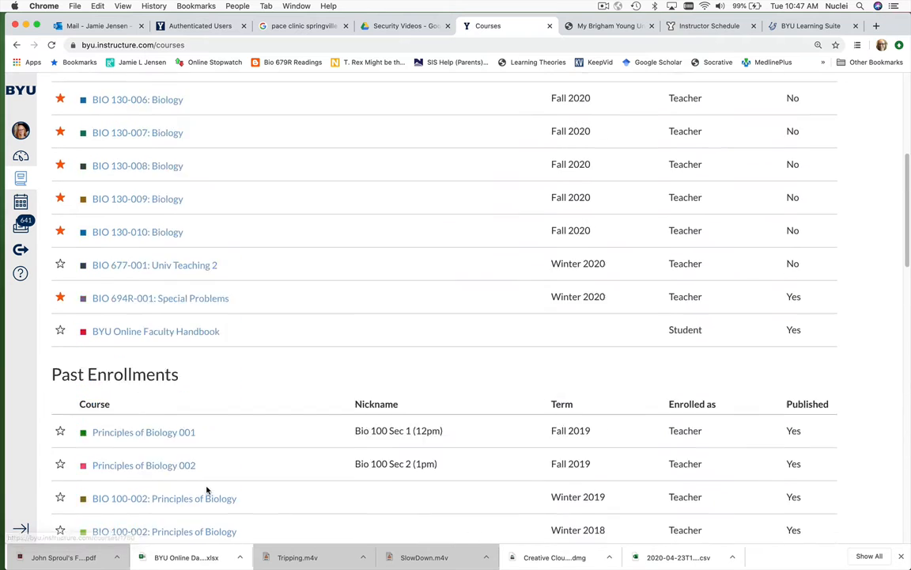
scroll(207, 491, up, 4)
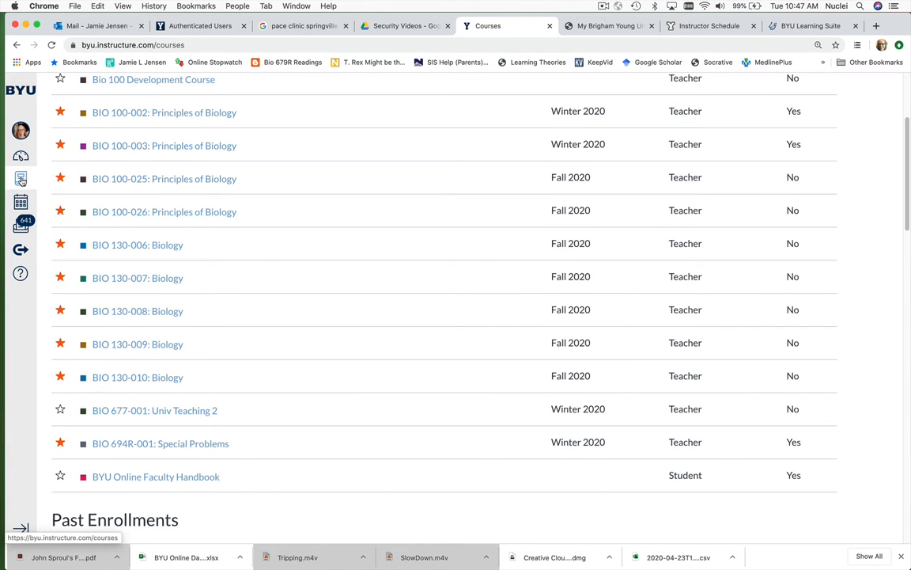
scroll(229, 196, up, 3)
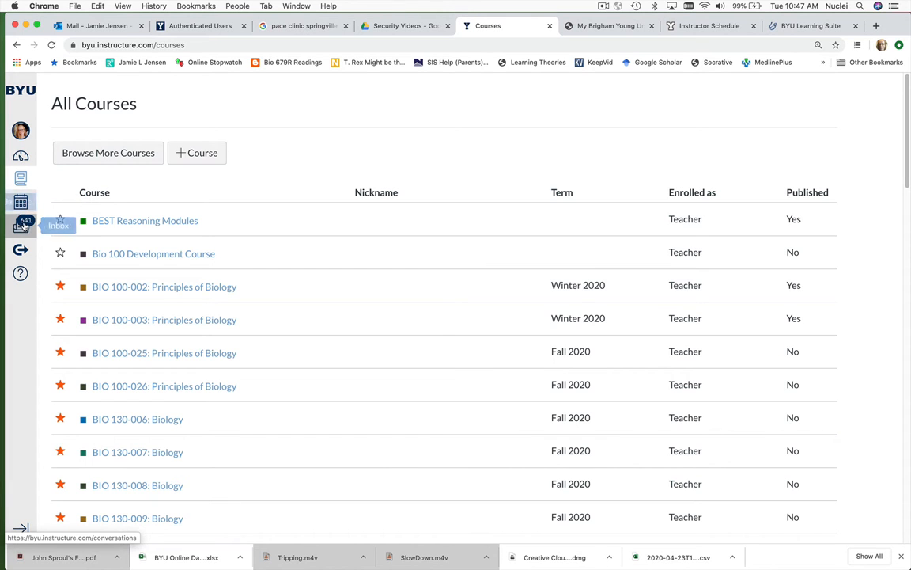
Step: Start a new Canvas inbox message for the favorite course BIO 100-002: Principles of Biology
click(23, 225)
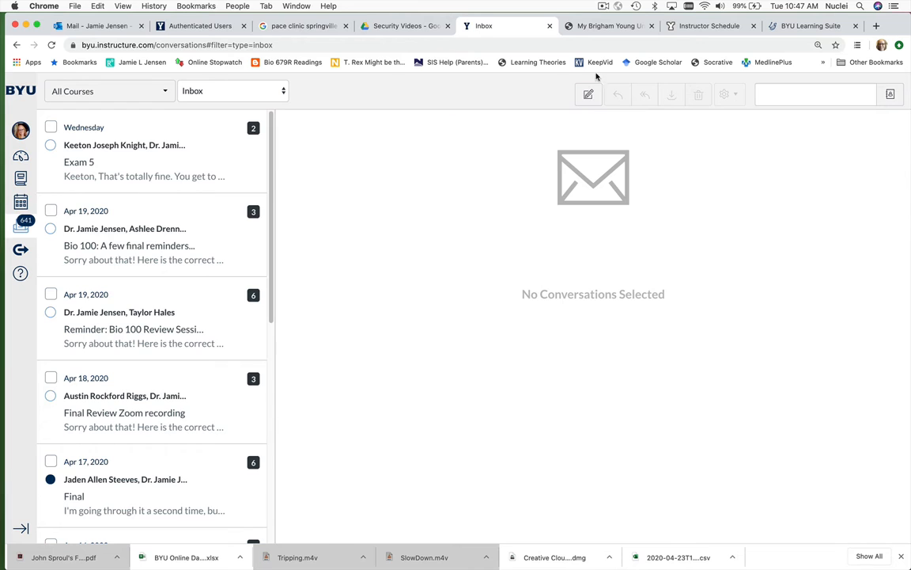
click(589, 95)
click(356, 194)
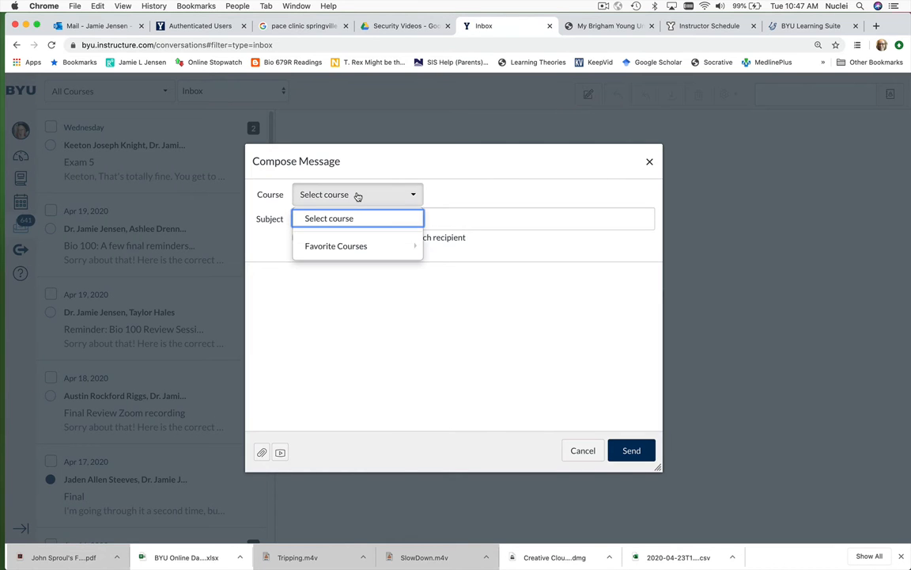
mouse_move(367, 245)
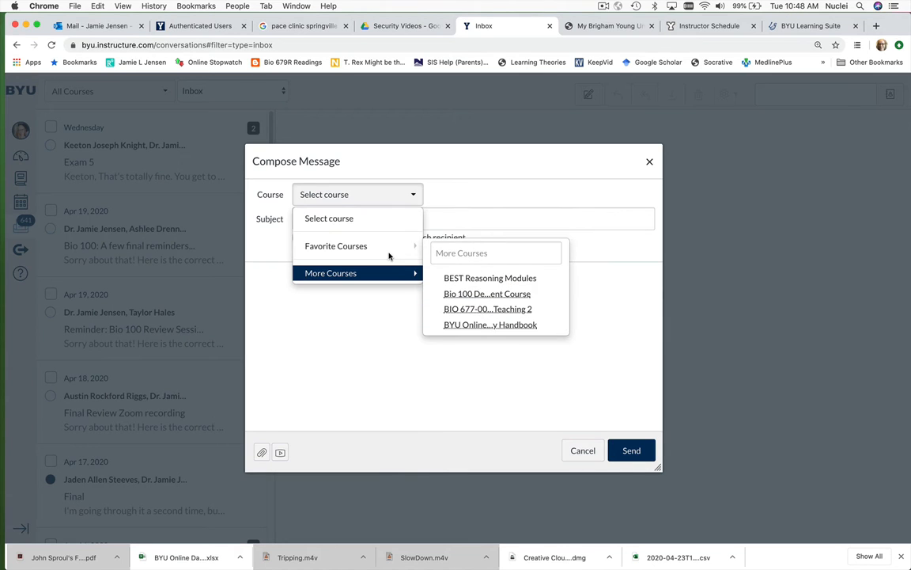
click(514, 251)
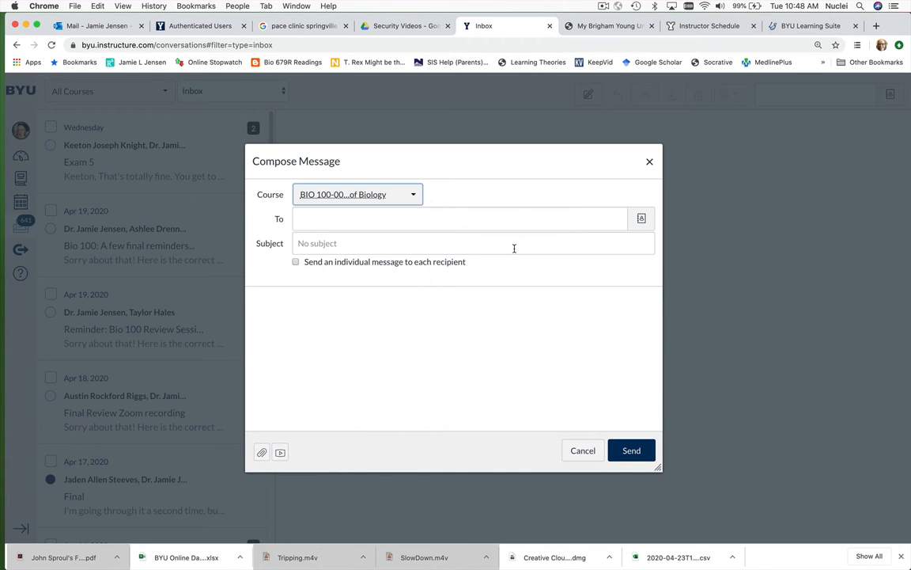
Step: Address the message to all students in BIO 100-002 using the course address book
click(642, 219)
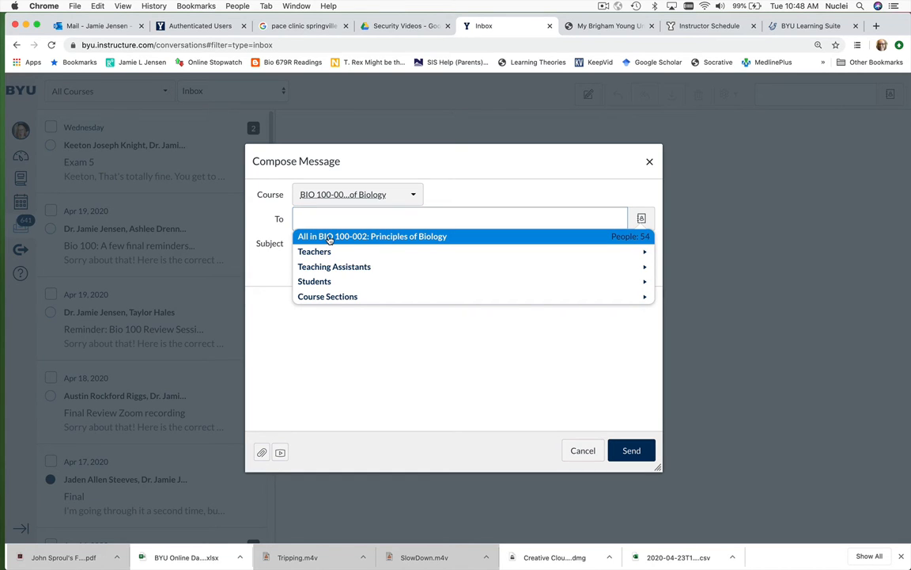
click(331, 281)
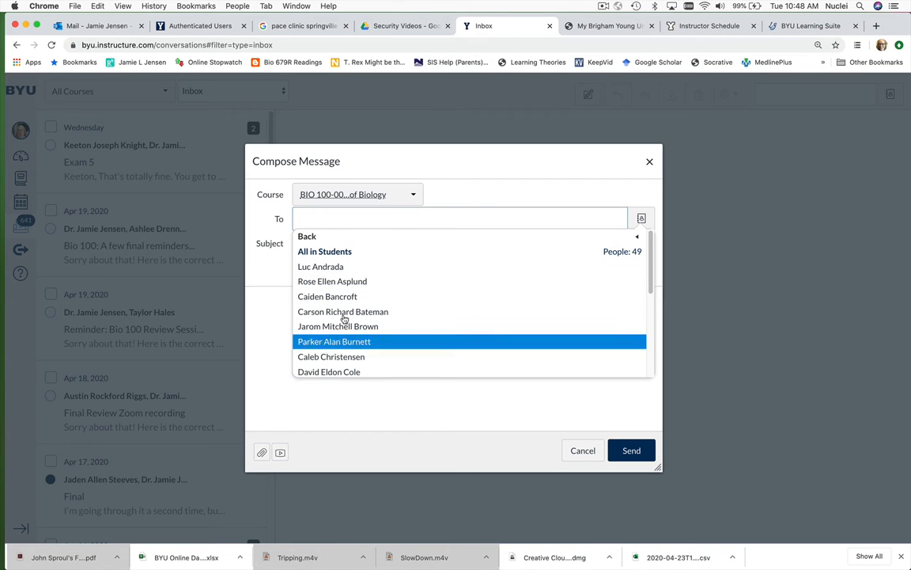
click(325, 251)
Step: Enter the subject "asdkjf;alsdkjf" with an individual message for each recipient, and discard the draft without sending it
click(325, 243)
text(asdk)
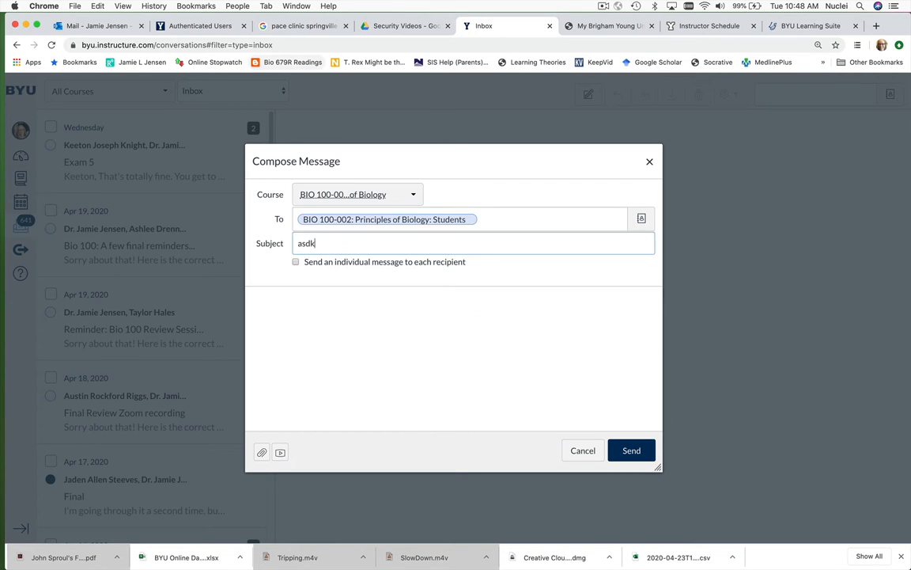
text(jf;alsdkjf)
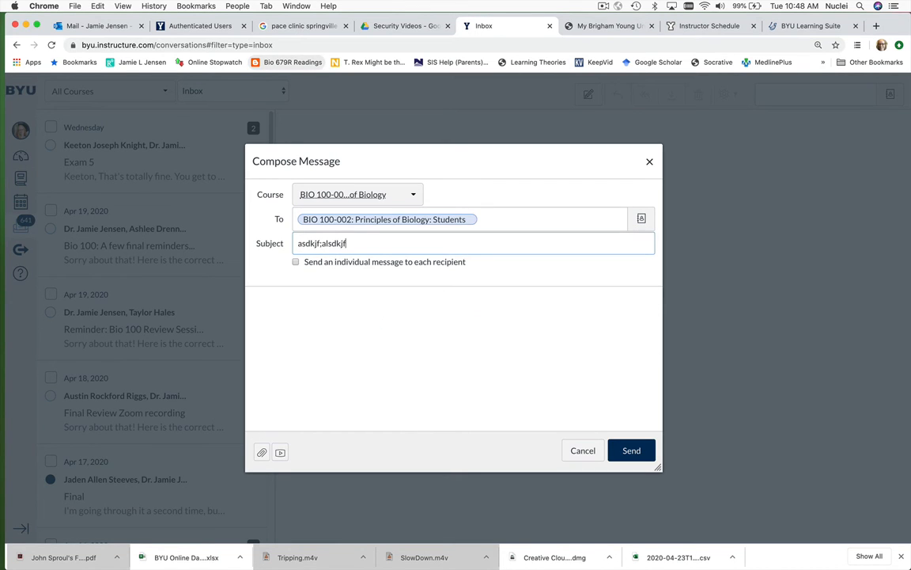
click(296, 263)
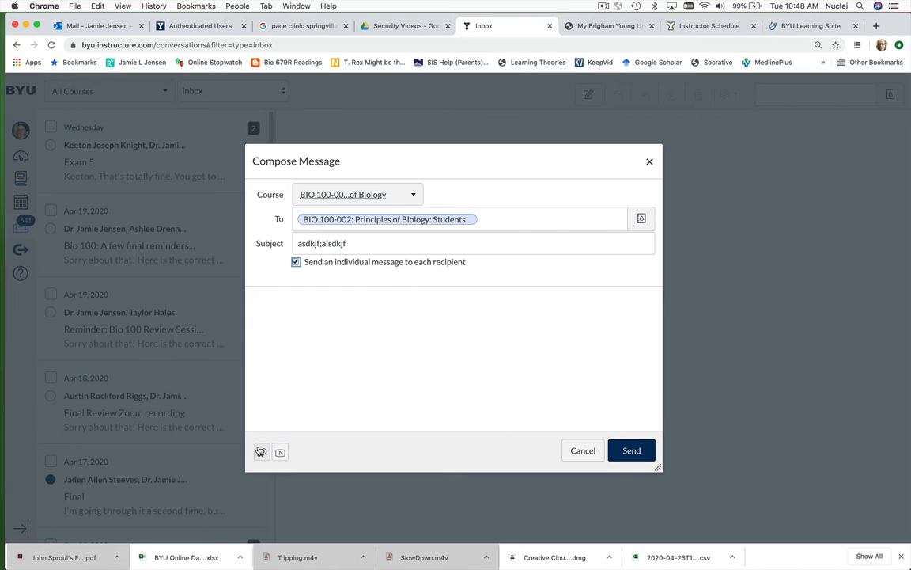
click(594, 447)
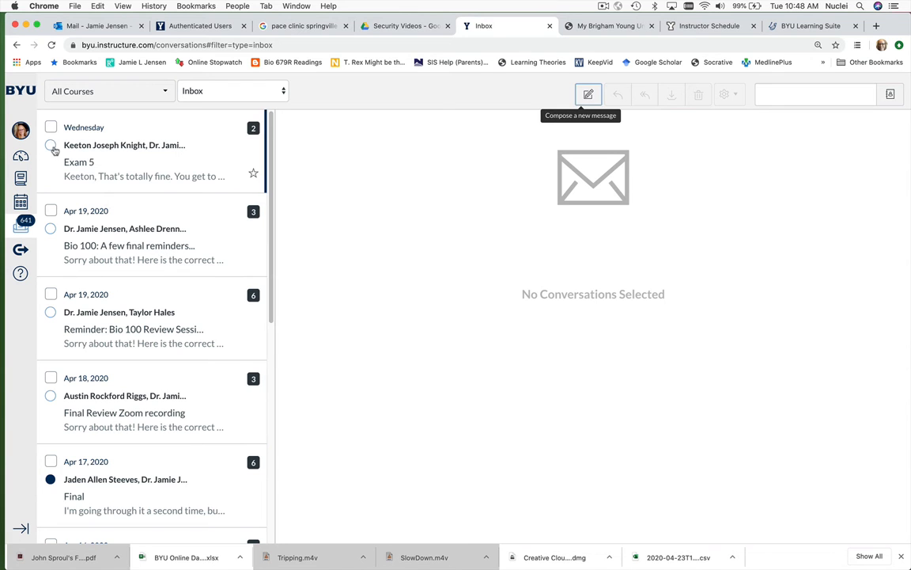
Step: Return to the dashboard and open the Fall 2020 course BIO 100-026: Principles of Biology
click(21, 178)
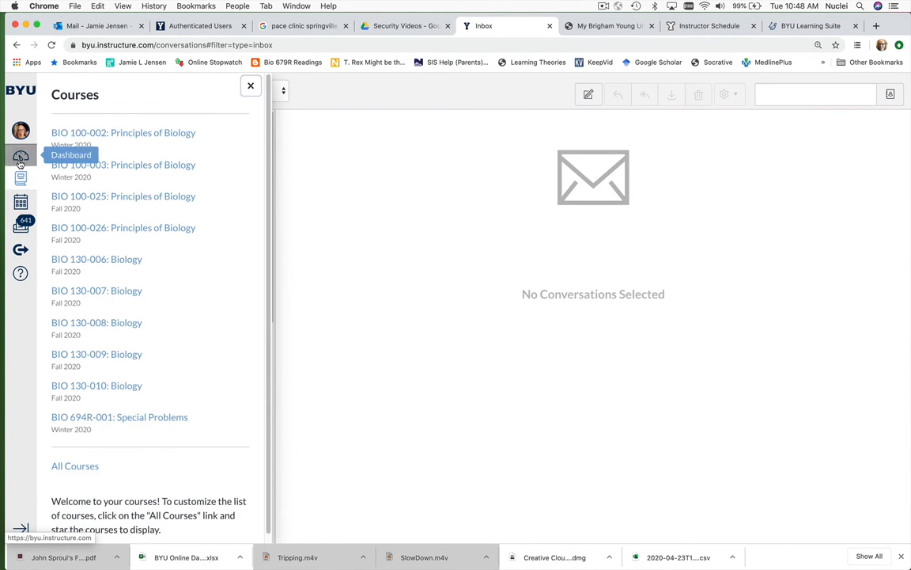
click(21, 156)
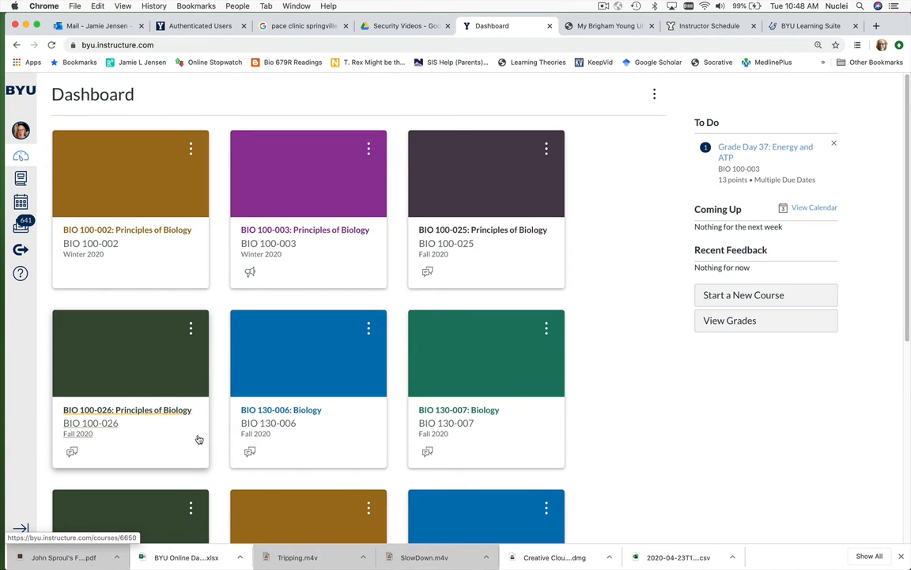
click(117, 414)
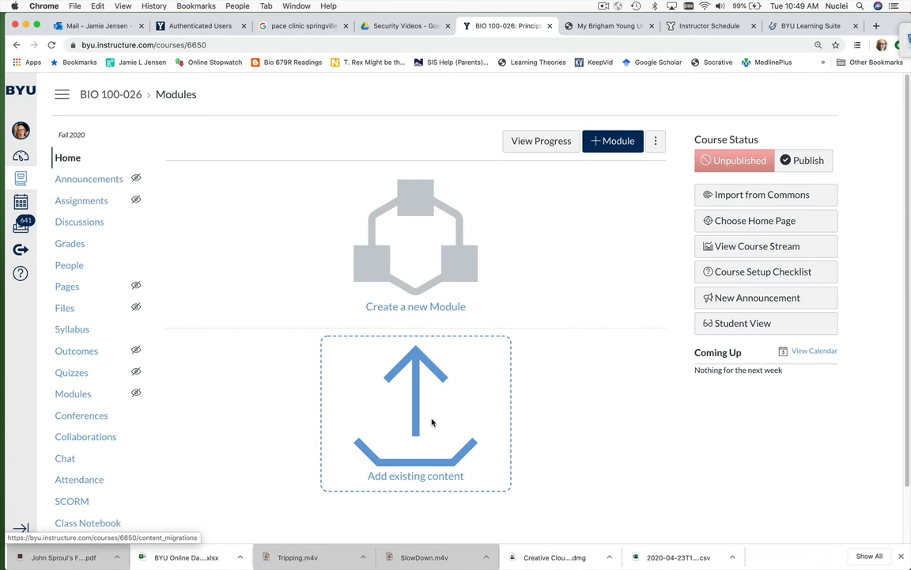
Step: Set up an import of existing content into BIO 100-026 by copying the Winter 2020 Canvas course BIO 100-002: Principles of Biology
click(411, 398)
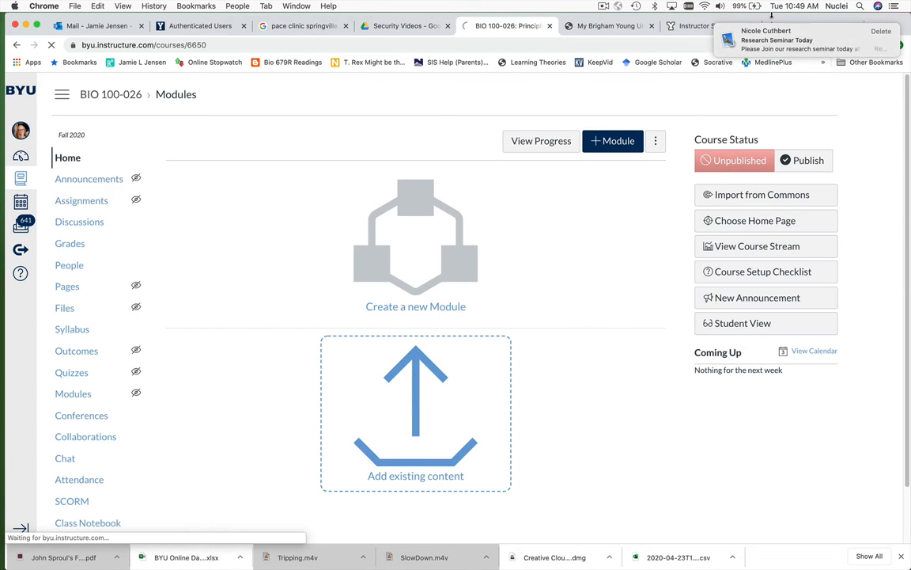
click(355, 175)
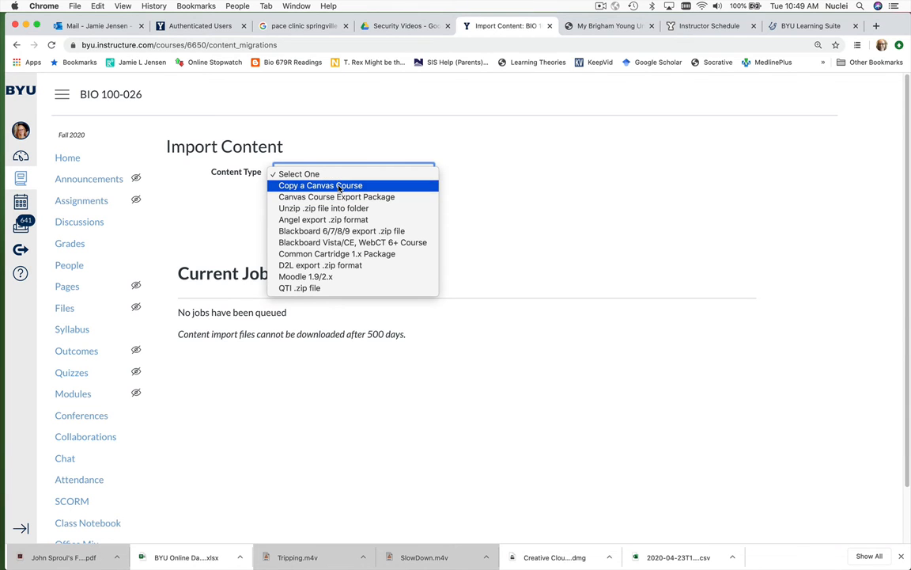
click(339, 186)
click(335, 209)
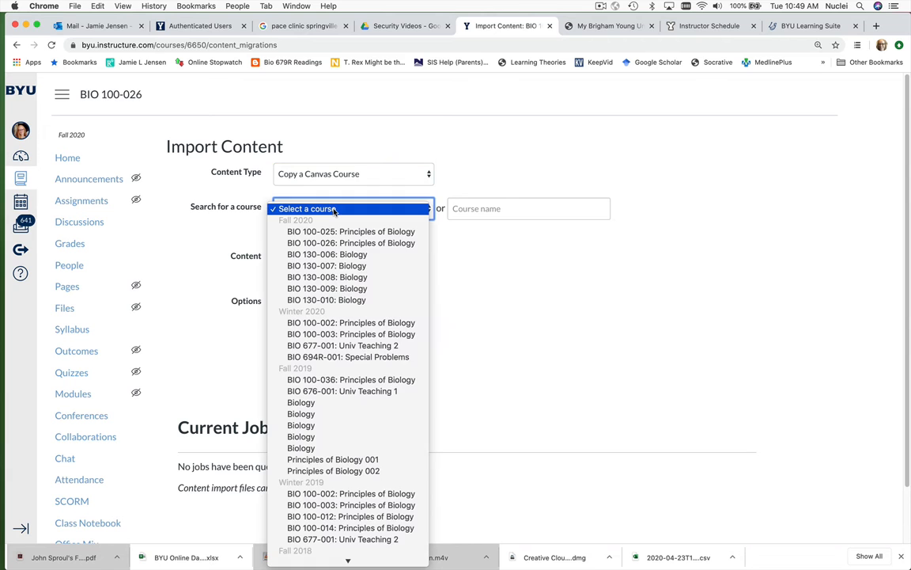
click(332, 323)
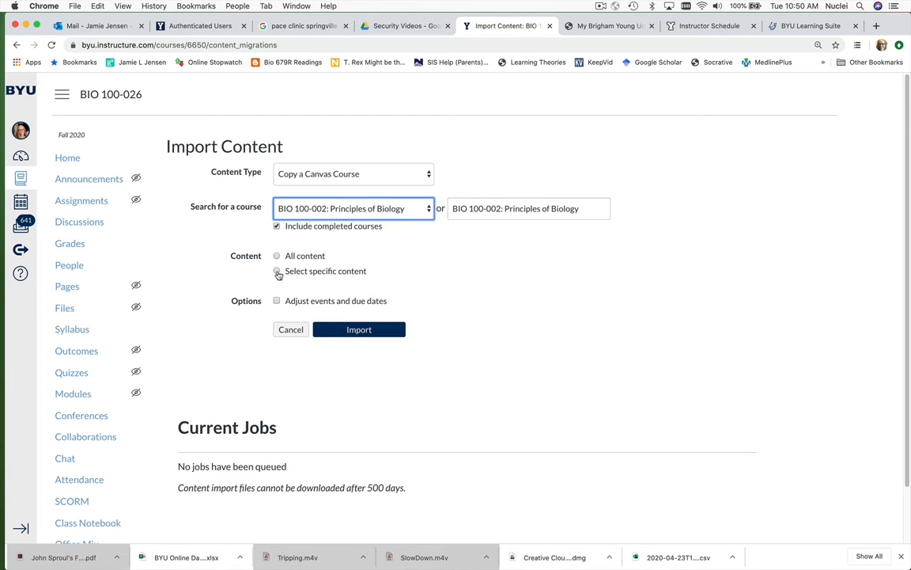
Step: Choose all content for the course copy, cancel the import, and return to the BIO 100-026 home page
click(277, 271)
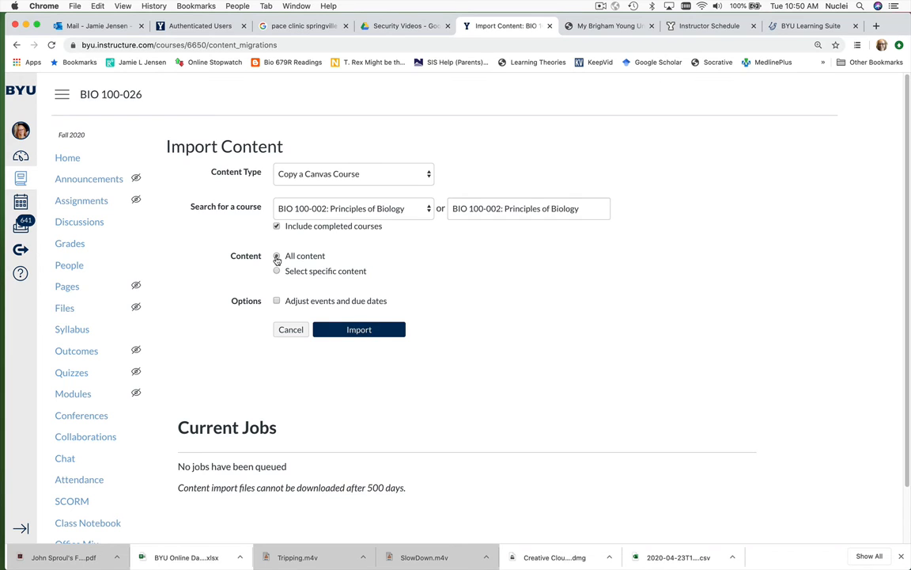
click(290, 329)
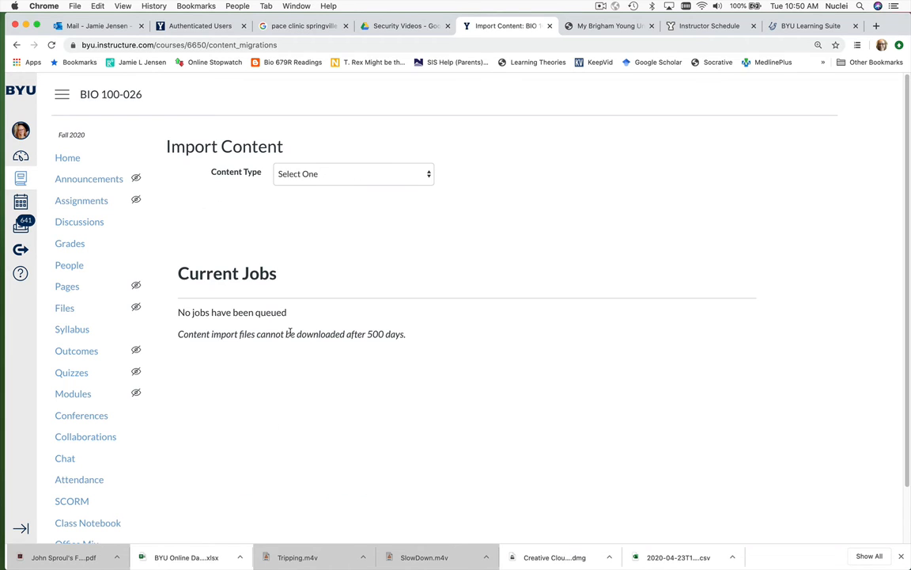
click(68, 158)
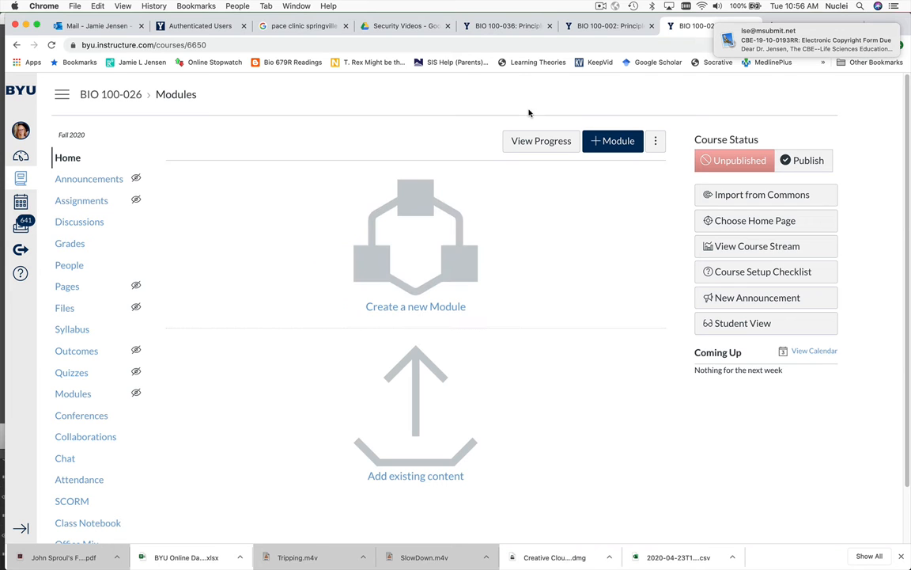
Step: Switch to the Fall 2019 course BIO 100-036 and examine its module structure from Important Information through Day 2
click(515, 26)
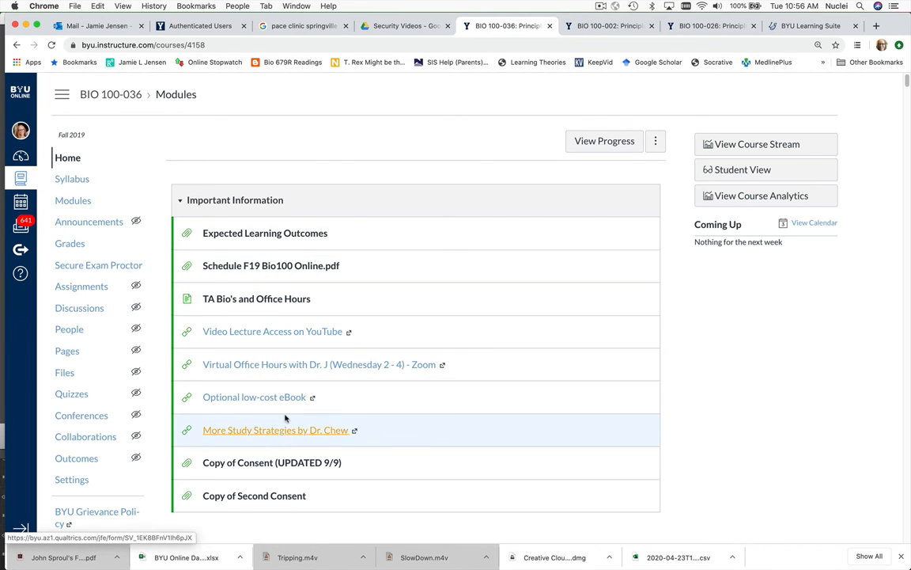
scroll(413, 429, down, 5)
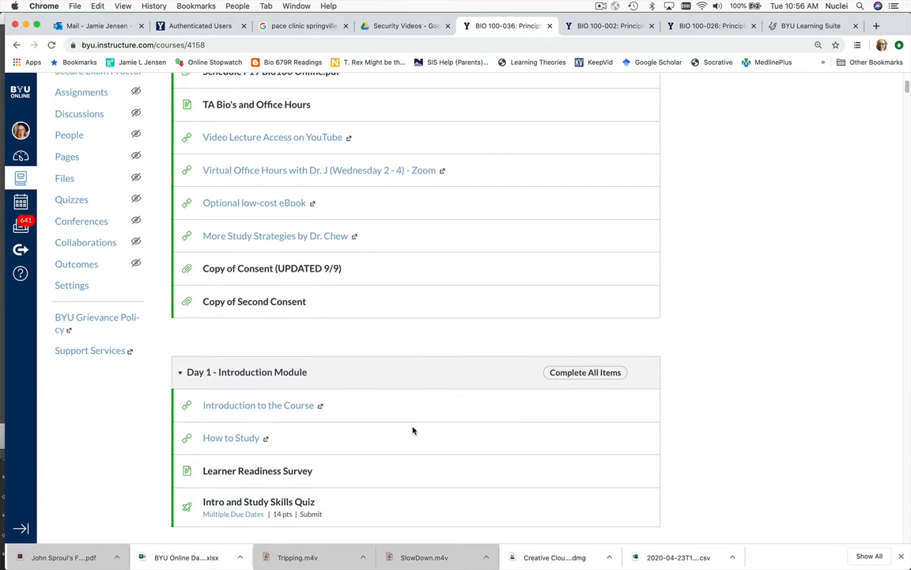
scroll(413, 429, down, 1)
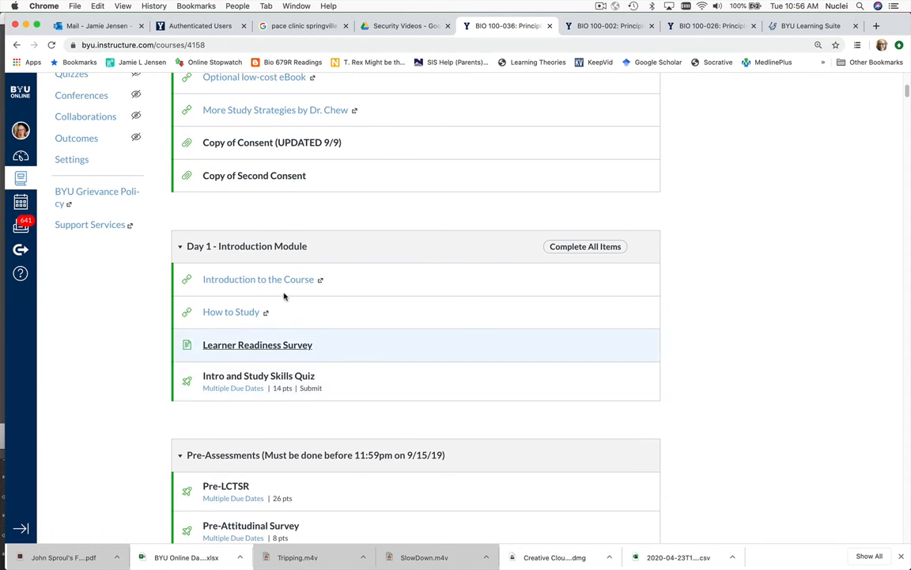
scroll(267, 356, down, 4)
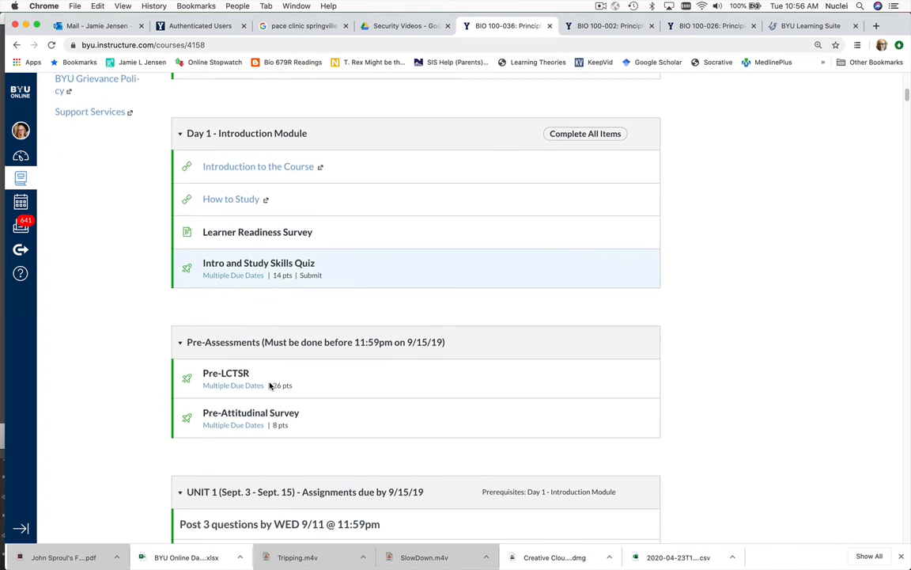
scroll(269, 383, down, 3)
scroll(272, 412, down, 5)
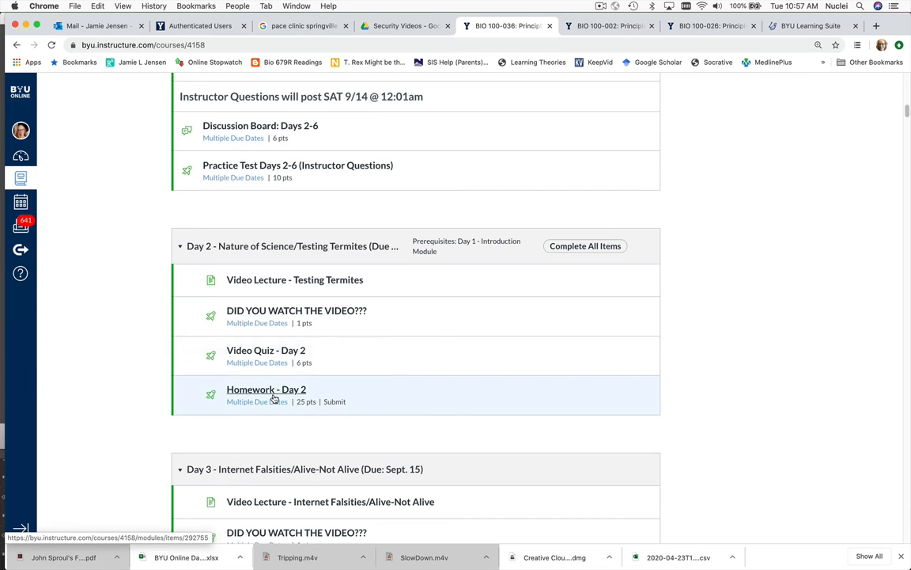
Step: Open the Day 2 page "Video Lecture - Testing Termites" and review its videos and learning objectives
click(304, 280)
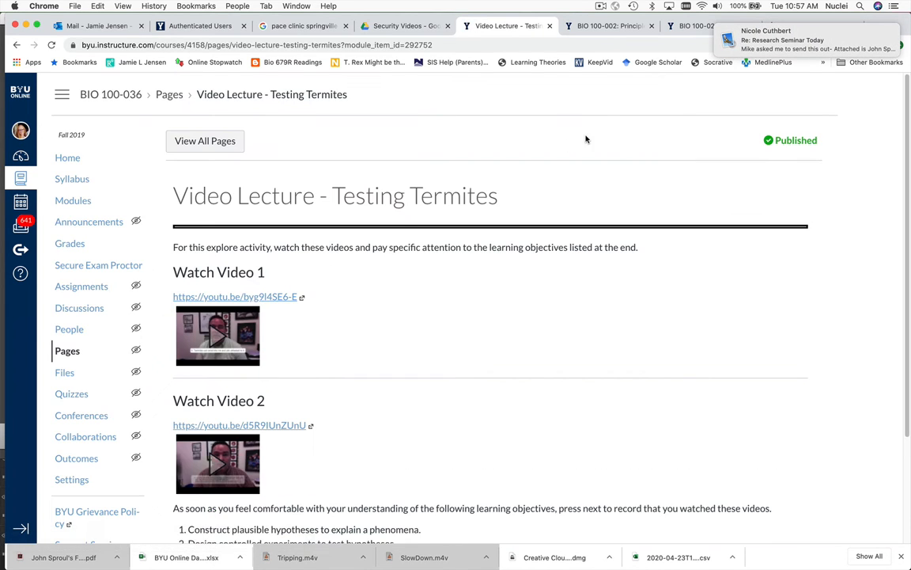
scroll(329, 265, down, 2)
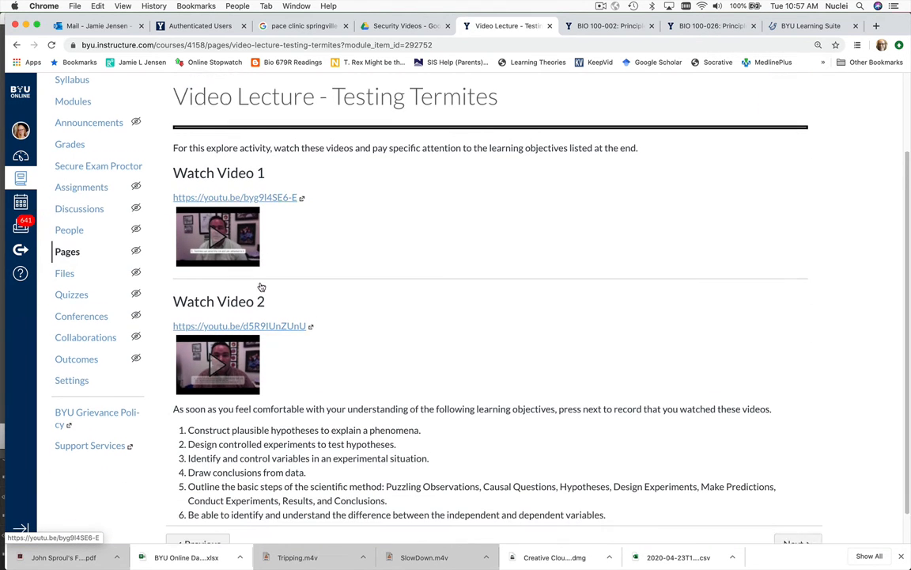
scroll(261, 287, down, 2)
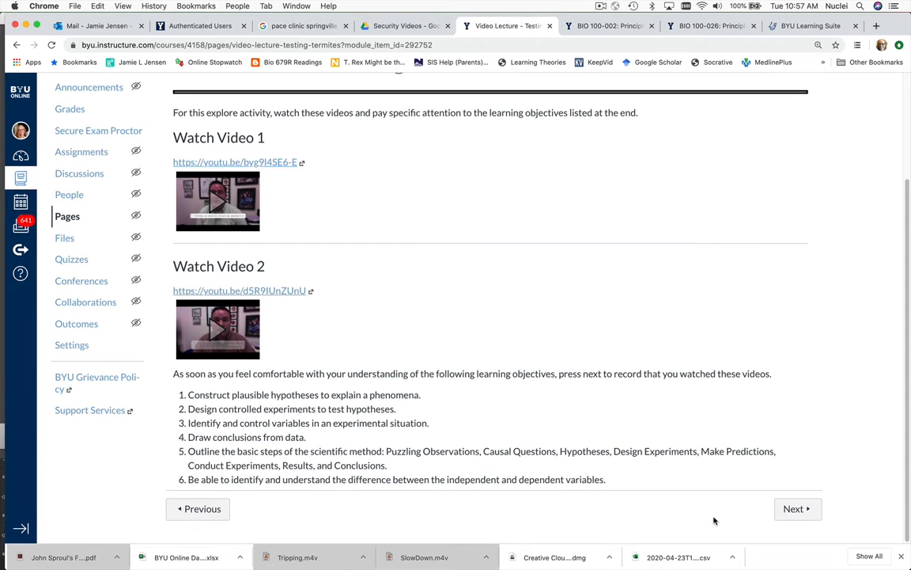
Step: Advance through the Day 2 module to "DID YOU WATCH THE VIDEO???" and "Video Quiz - Day 2", reviewing their questions
click(792, 508)
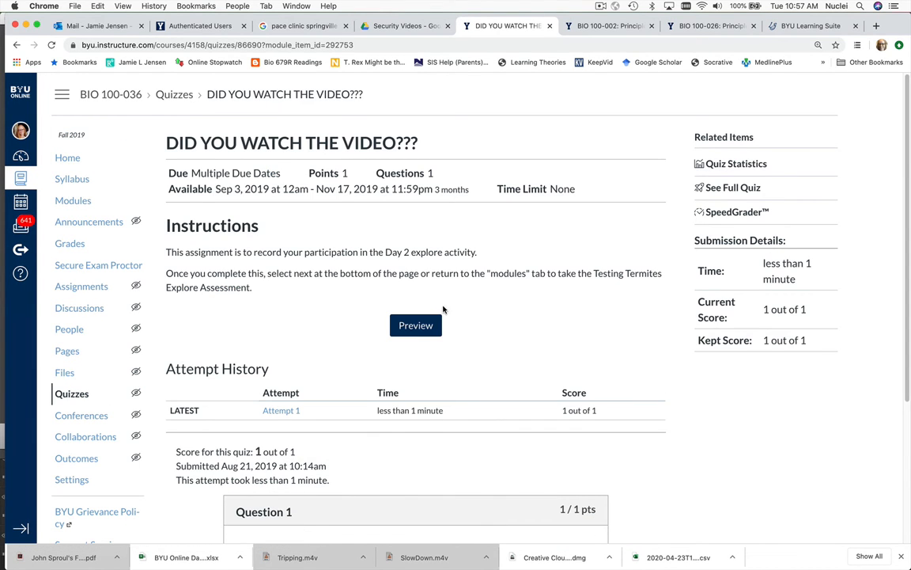
scroll(606, 443, down, 5)
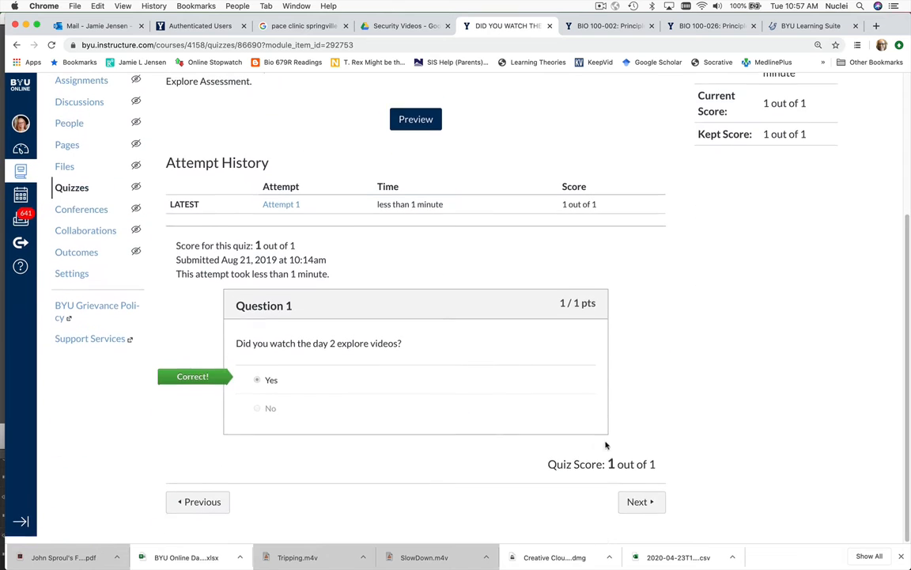
click(638, 509)
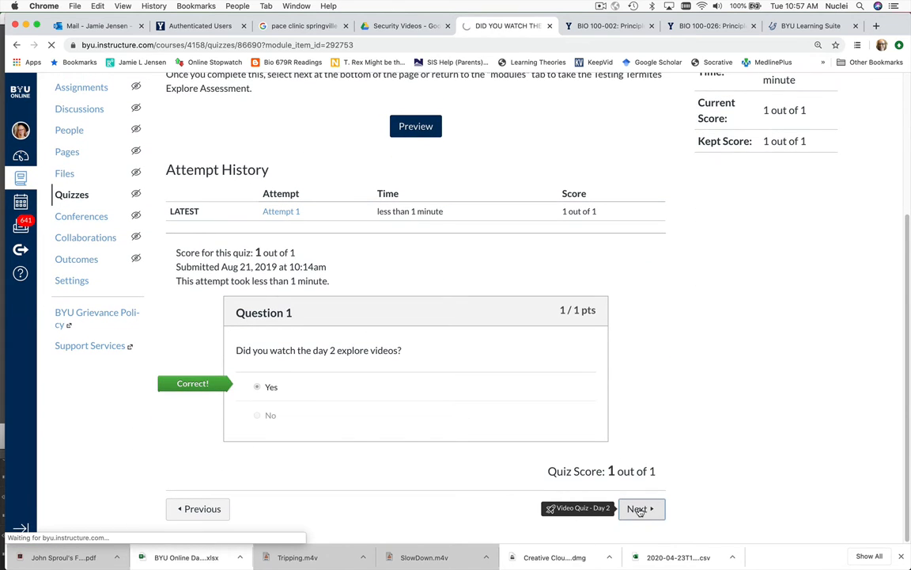
scroll(552, 423, down, 15)
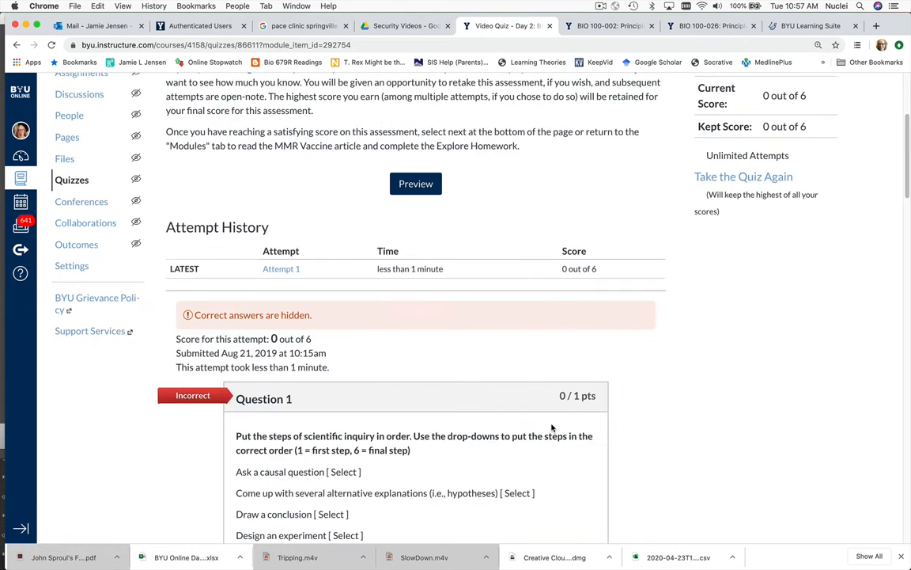
scroll(552, 419, down, 15)
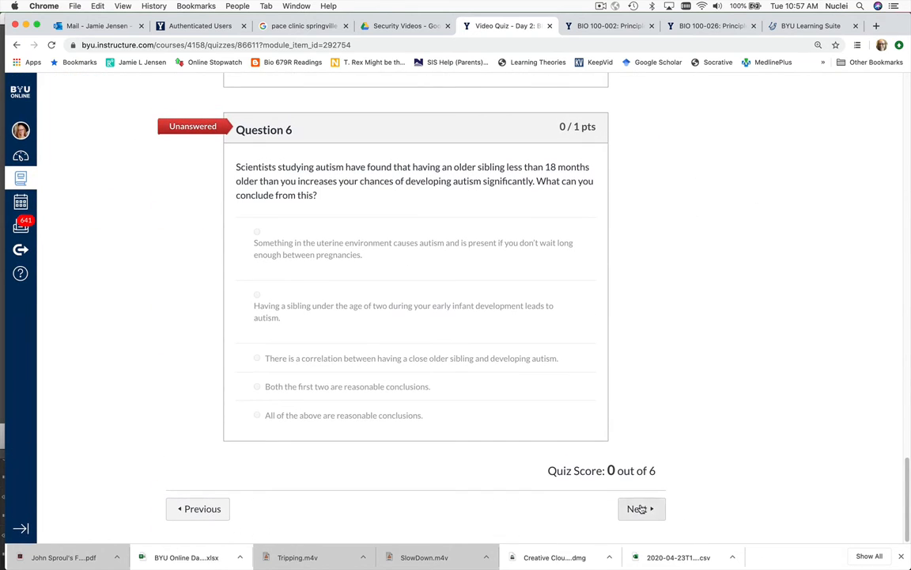
Step: Continue to "Homework - Day 2" and look through its tutorial videos and questions
click(638, 508)
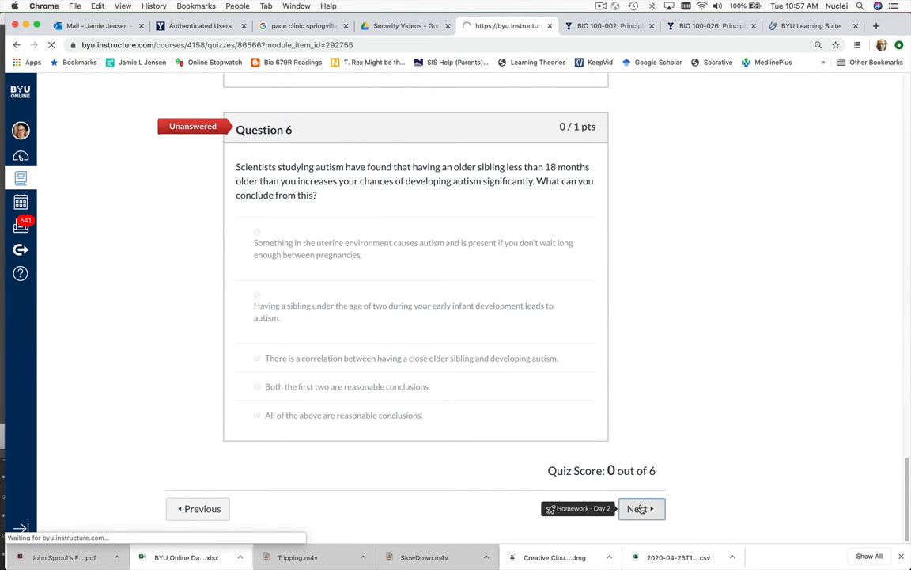
scroll(621, 507, down, 3)
scroll(621, 506, down, 20)
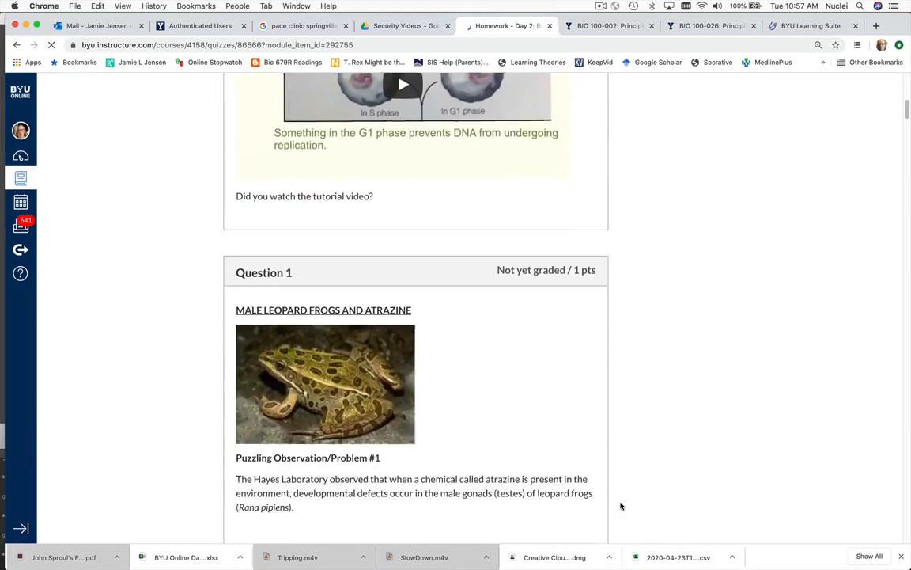
scroll(621, 506, down, 15)
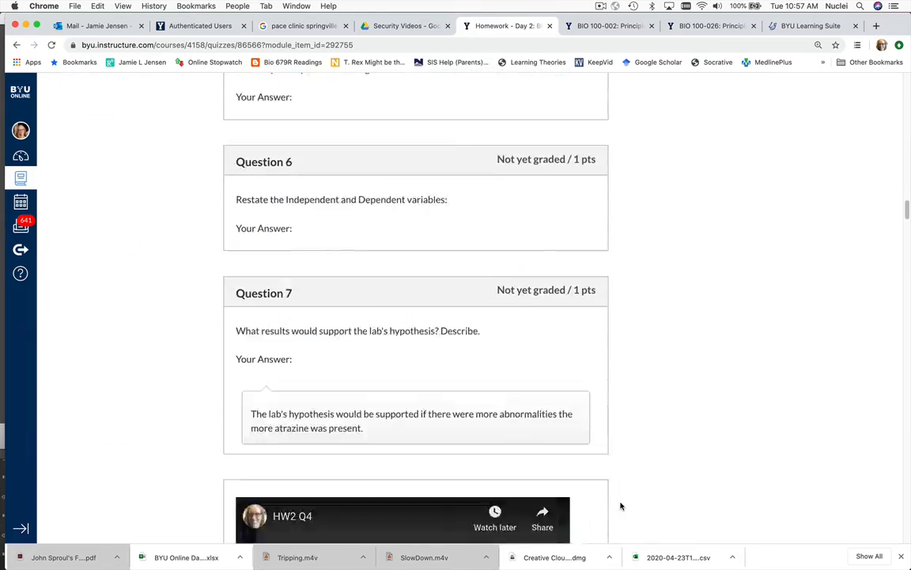
scroll(621, 506, up, 15)
scroll(621, 506, up, 20)
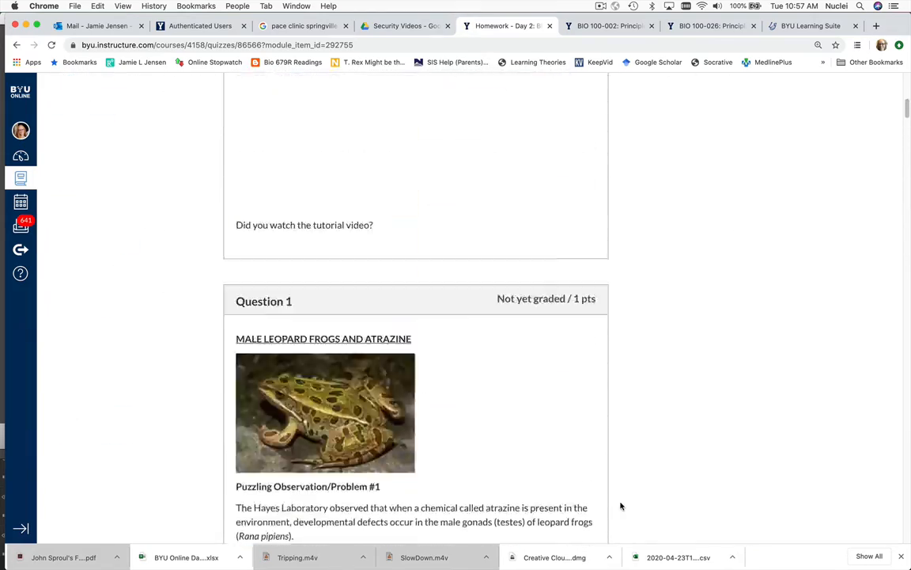
Step: Switch to the Winter 2020 course BIO 100-002 and examine how its modules are organized, from Course Information to the final exam
click(591, 27)
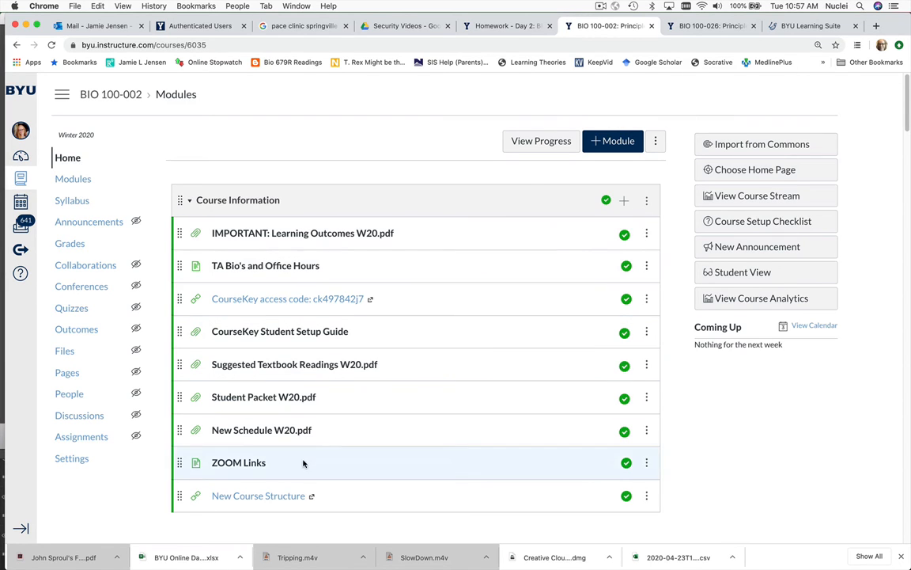
scroll(369, 411, down, 7)
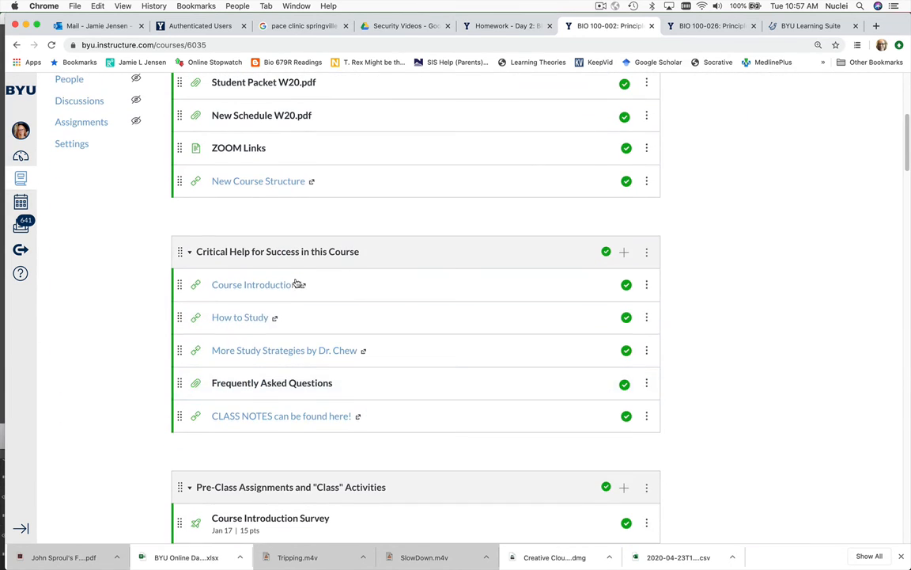
scroll(333, 395, down, 3)
scroll(333, 396, down, 2)
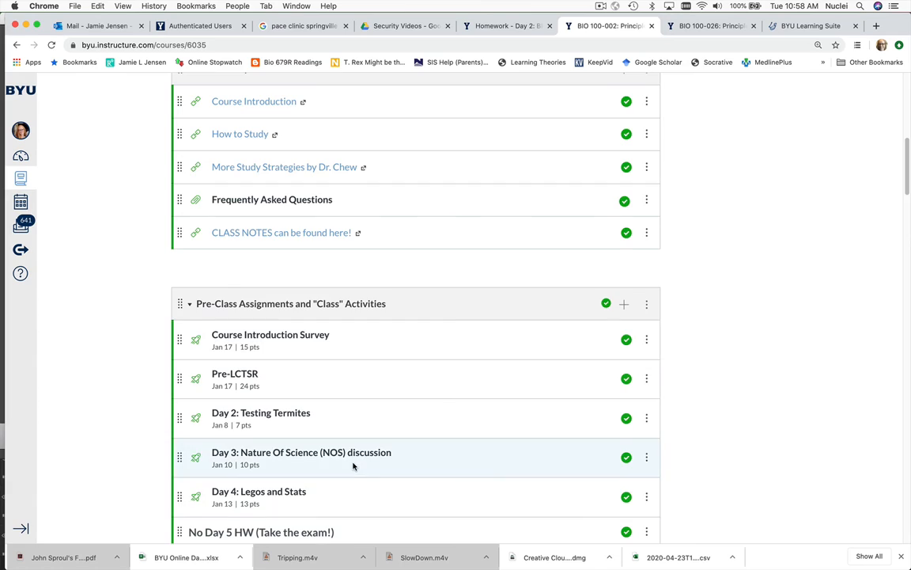
scroll(354, 466, down, 20)
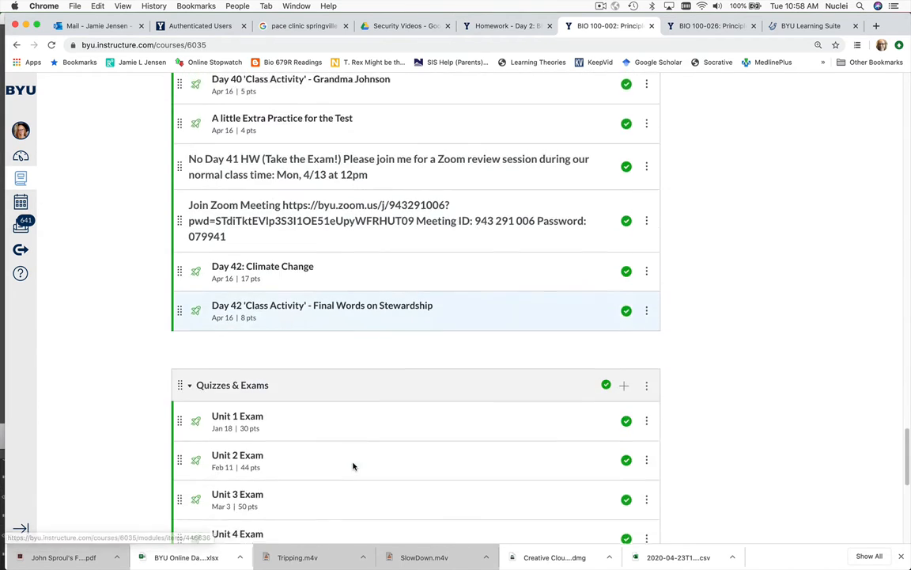
scroll(354, 466, down, 2)
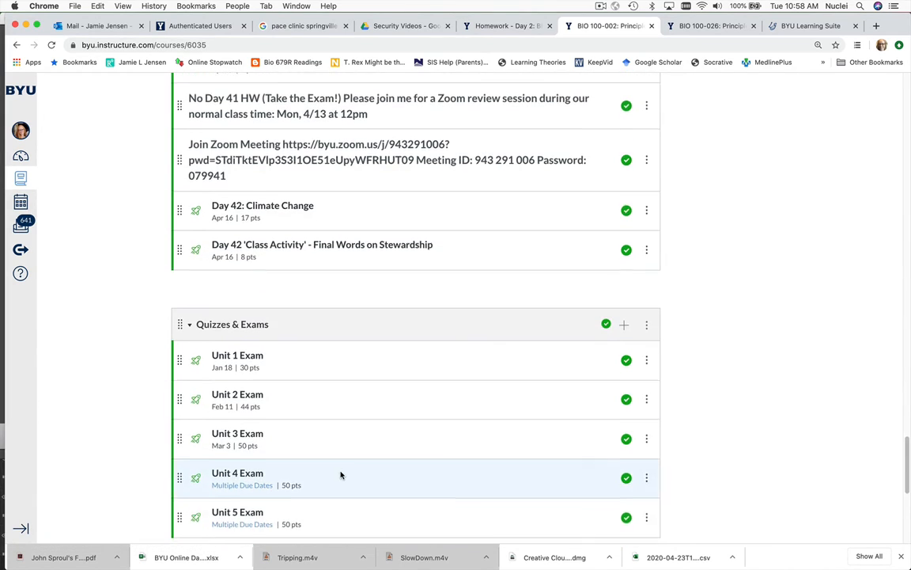
scroll(341, 476, down, 3)
scroll(396, 441, down, 4)
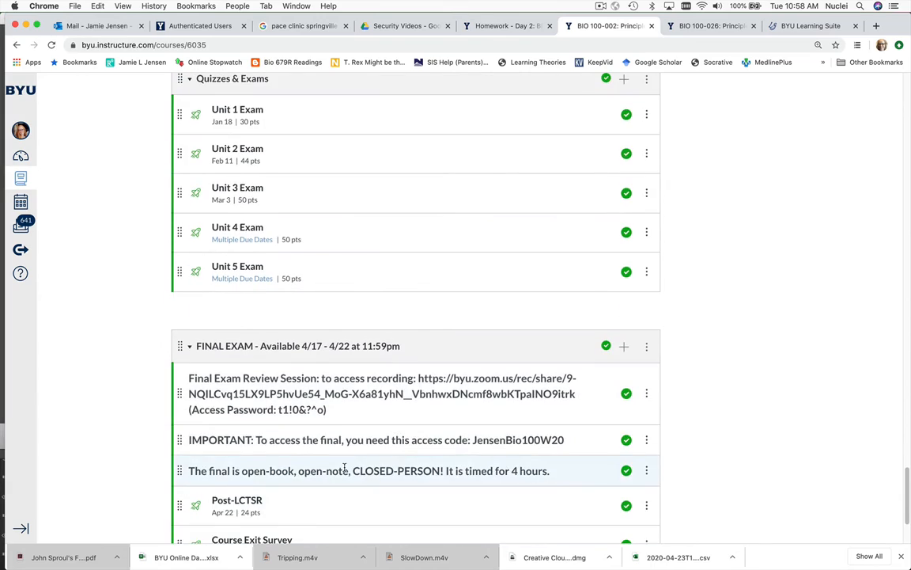
scroll(344, 469, up, 20)
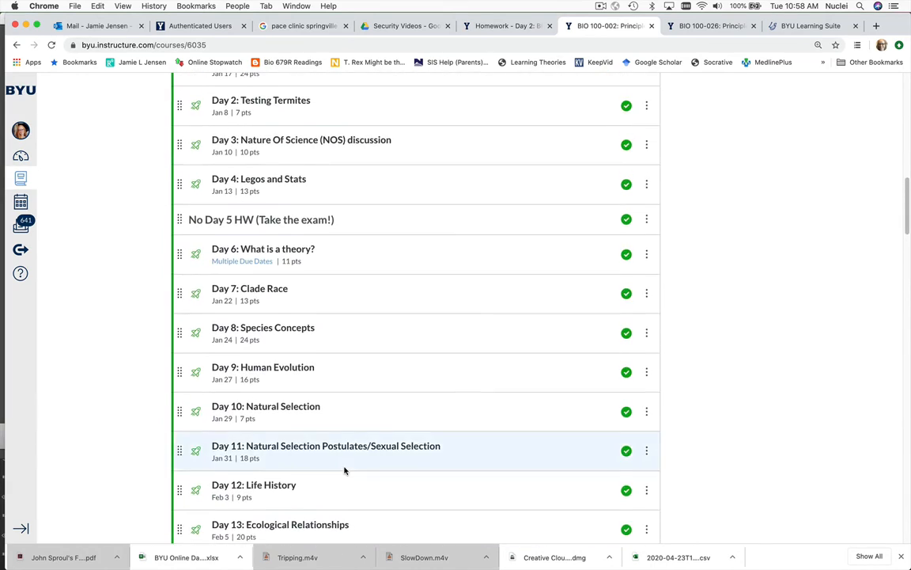
scroll(344, 470, up, 10)
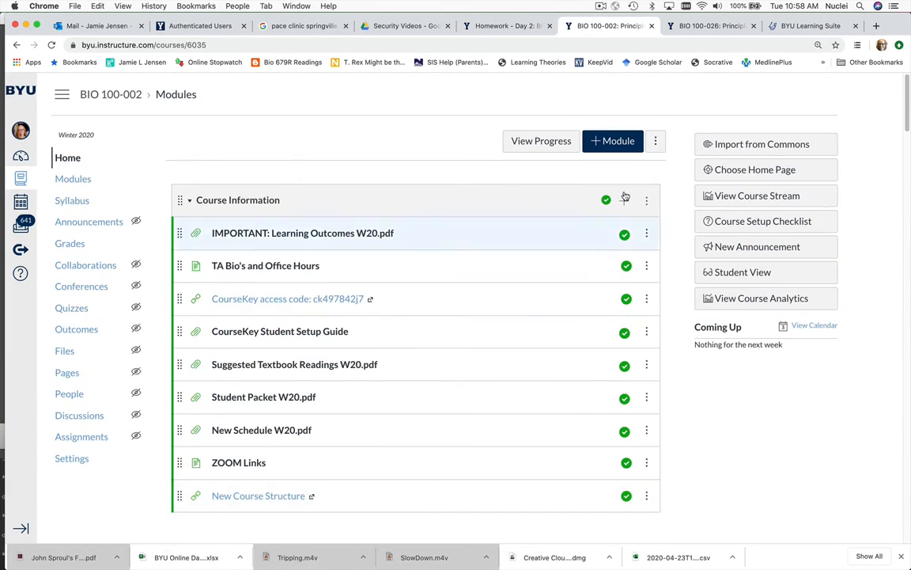
Step: Switch to the BIO 100-026 course and add an assignment group named "Pre-class assignments"
click(690, 28)
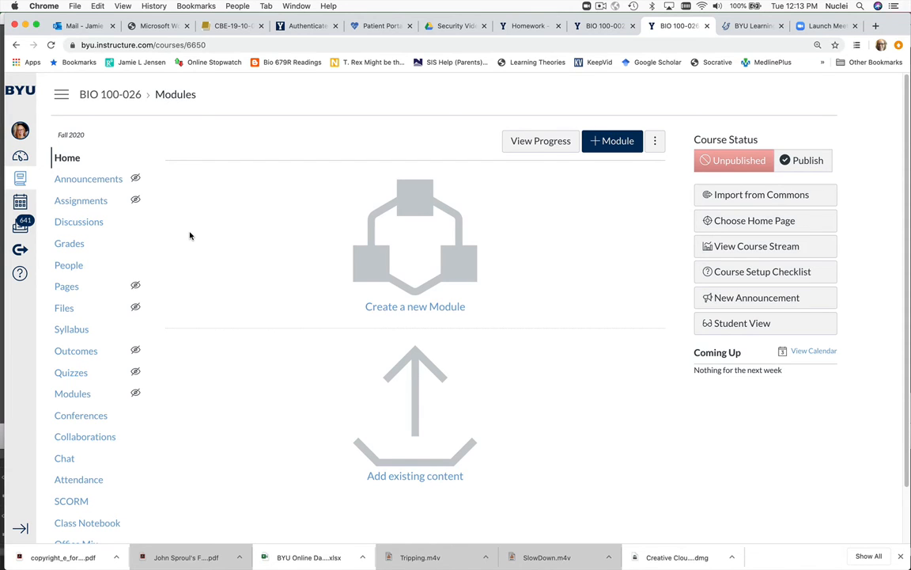
click(87, 202)
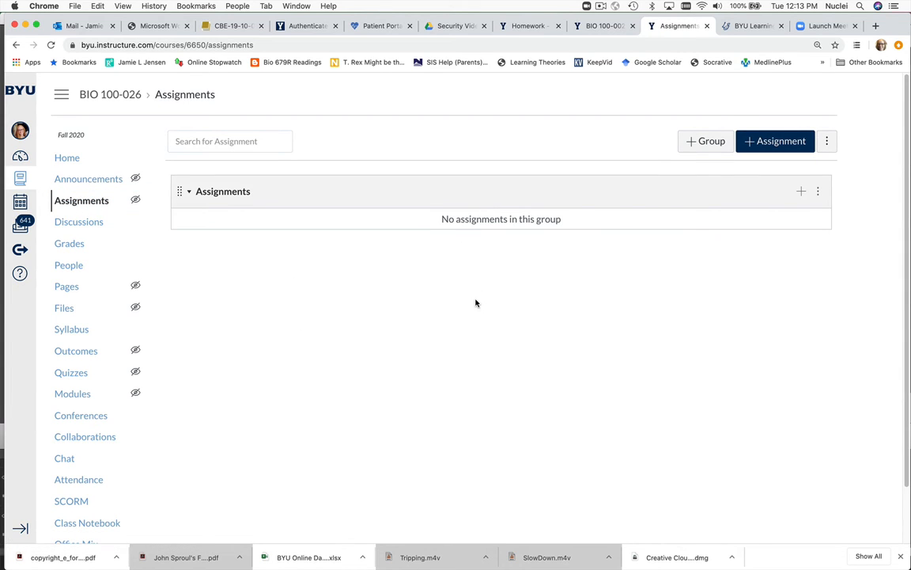
click(704, 142)
click(421, 293)
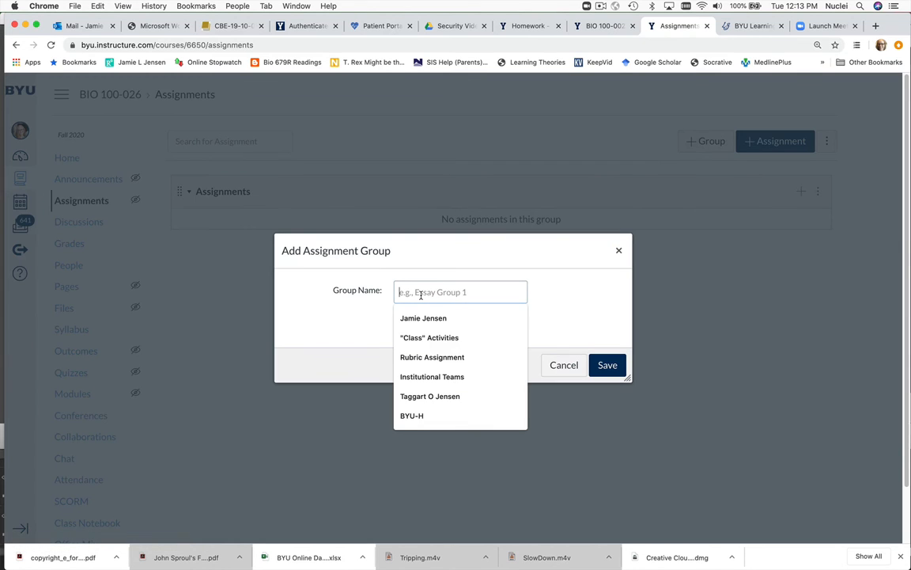
text(Pre-class )
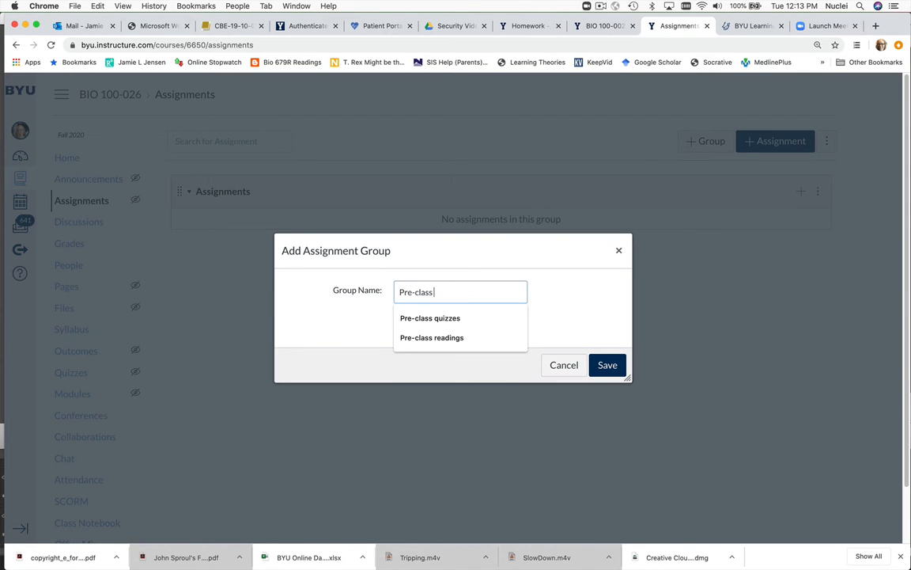
text(assignments)
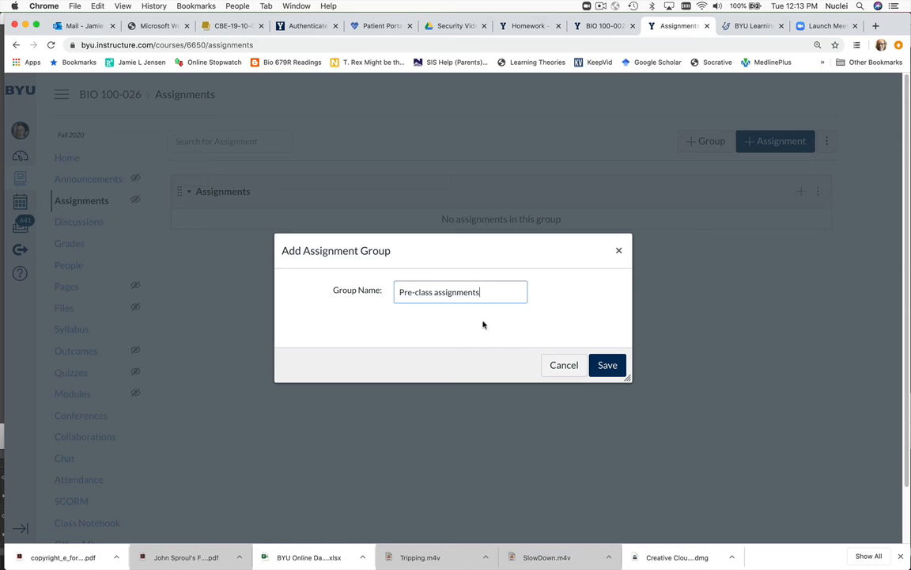
click(604, 363)
Step: Add a second assignment group named "Pre-class Quizzes"
click(711, 142)
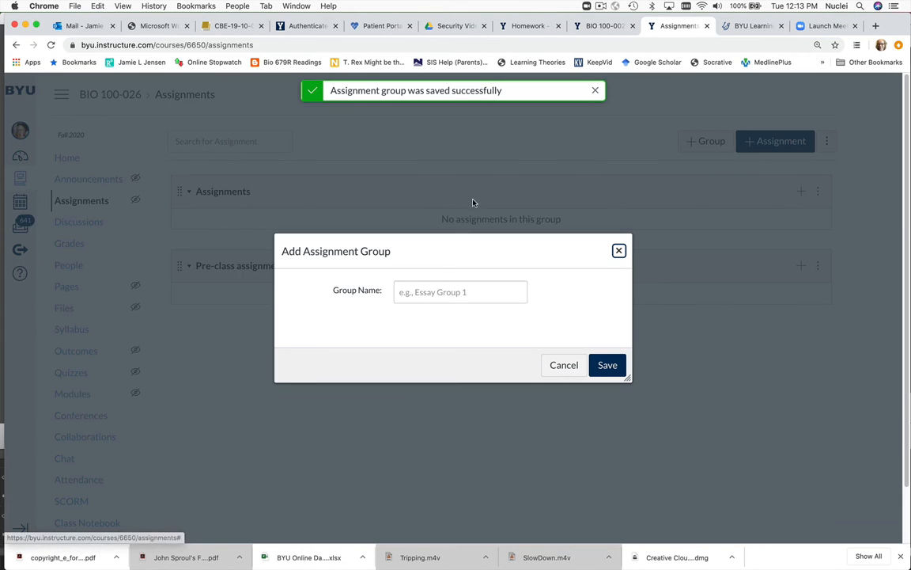
click(433, 292)
text(Pre-class Qjui)
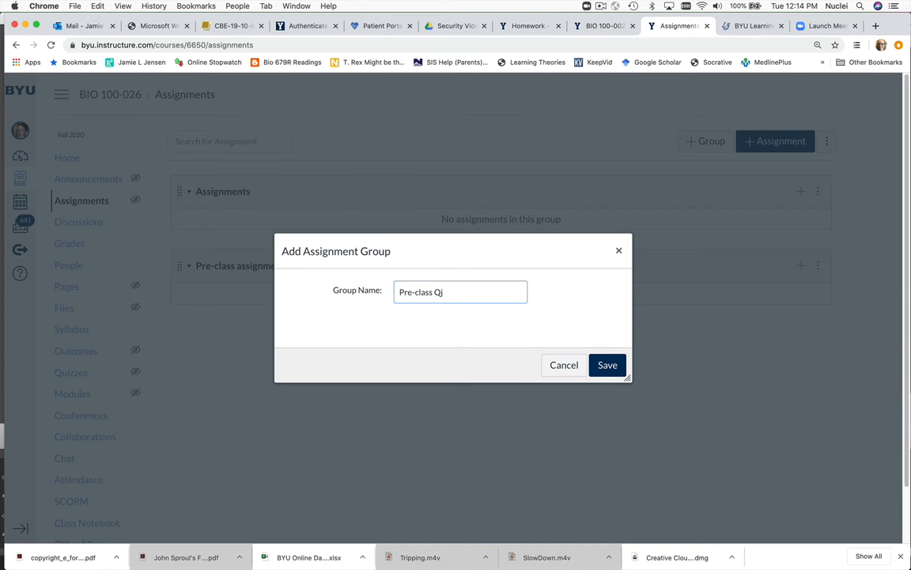
key(BackSpace)
text(uizzes)
click(609, 364)
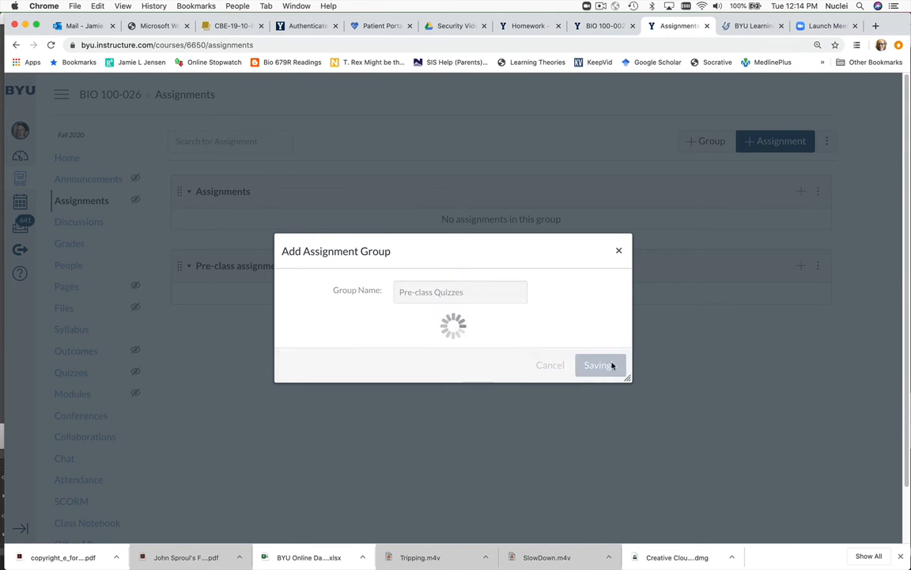
Step: Create an assignment group named "In-Class submissions"
click(709, 141)
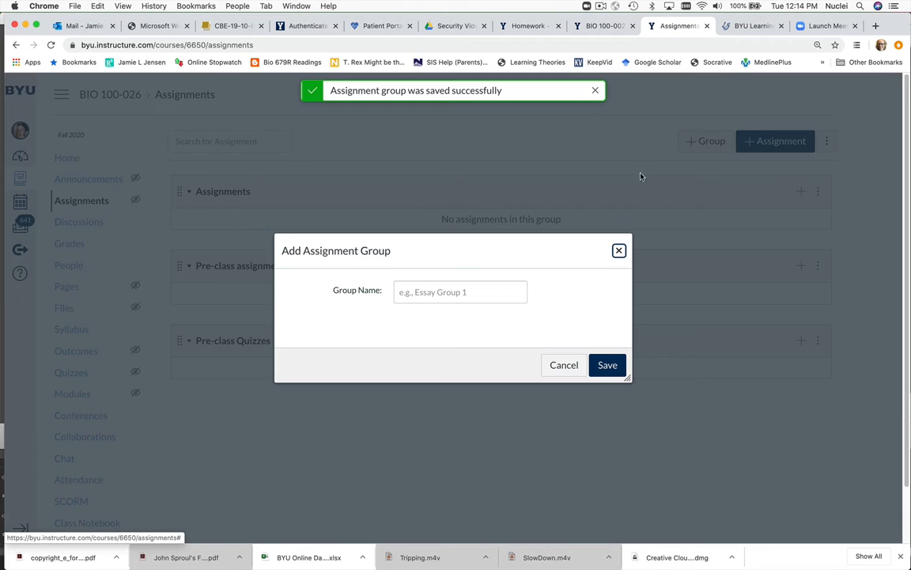
click(425, 289)
text(In-)
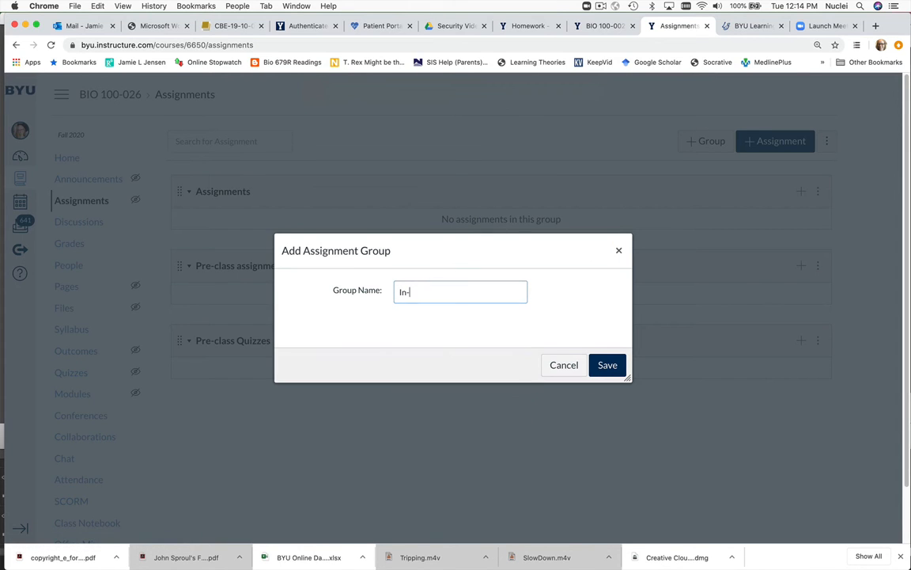
text(Class submissions)
click(607, 366)
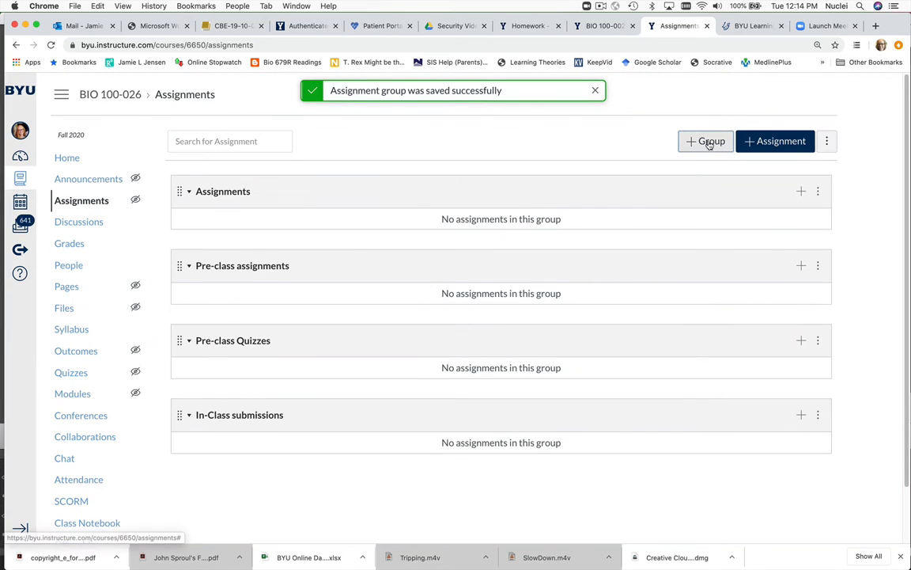
Step: Add an assignment group for homework, named "Homework Assignments"
click(710, 143)
click(427, 291)
text(H)
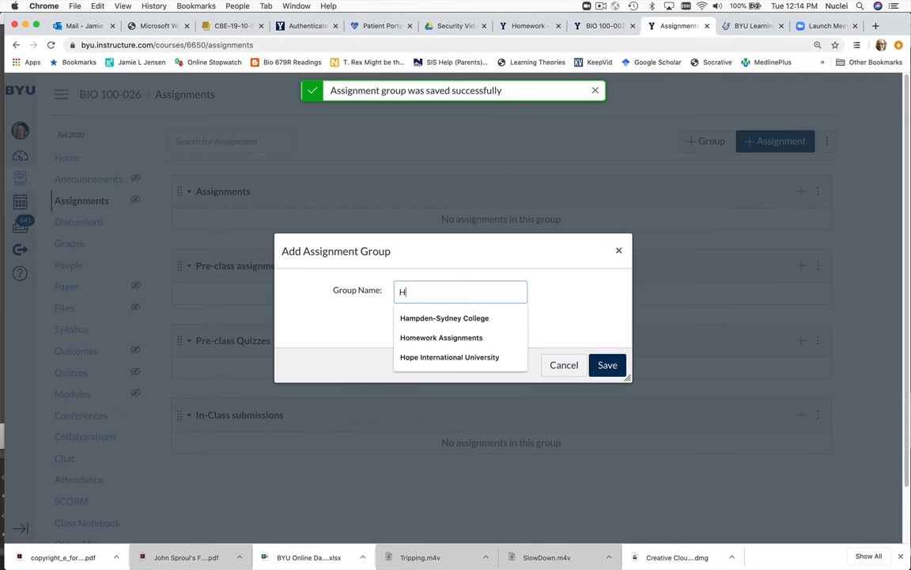
text(omework Assign)
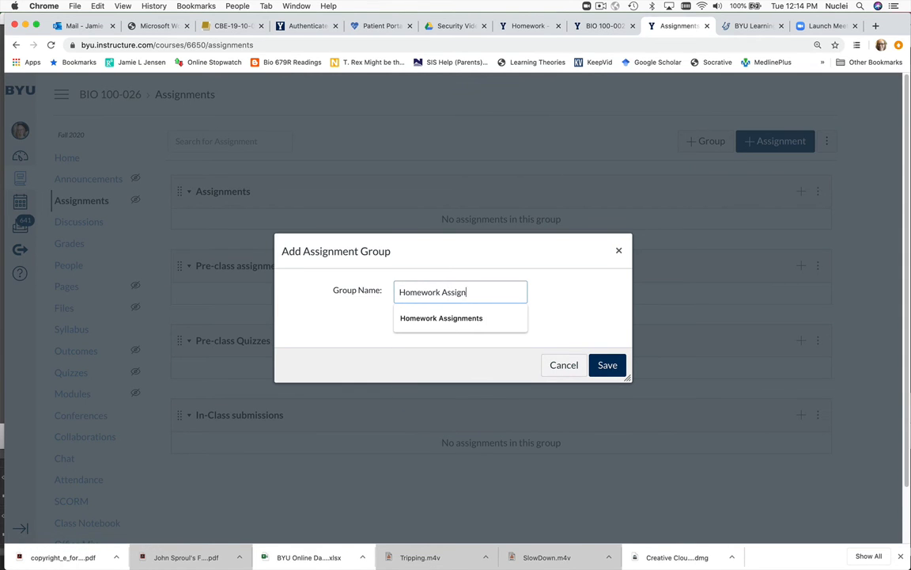
text(ments)
click(607, 366)
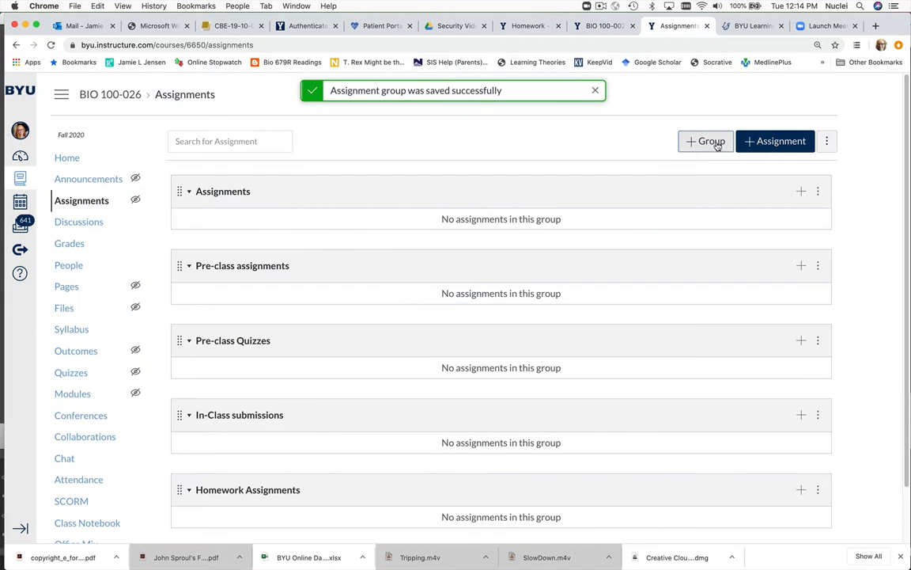
Step: Add an assignment group named "Exams"
click(710, 142)
click(448, 291)
text(Exams)
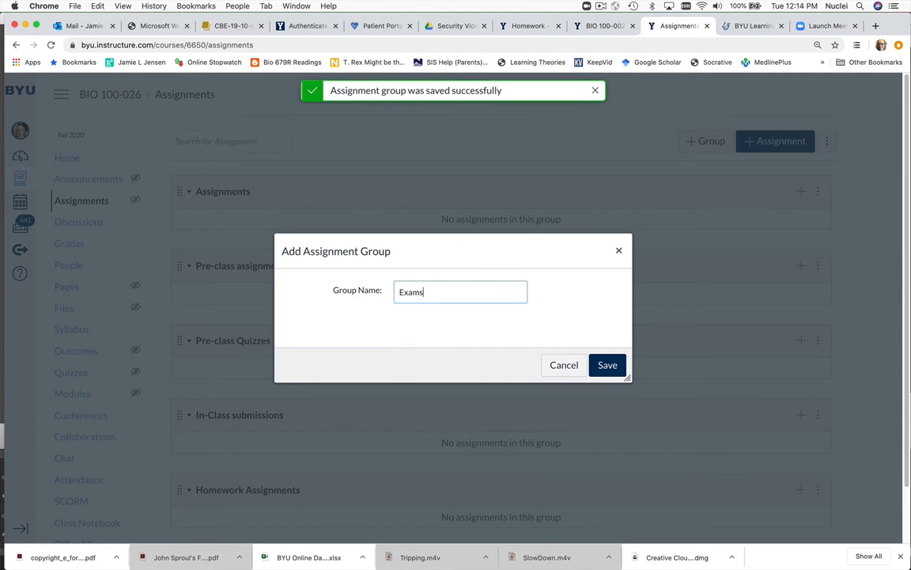
click(605, 366)
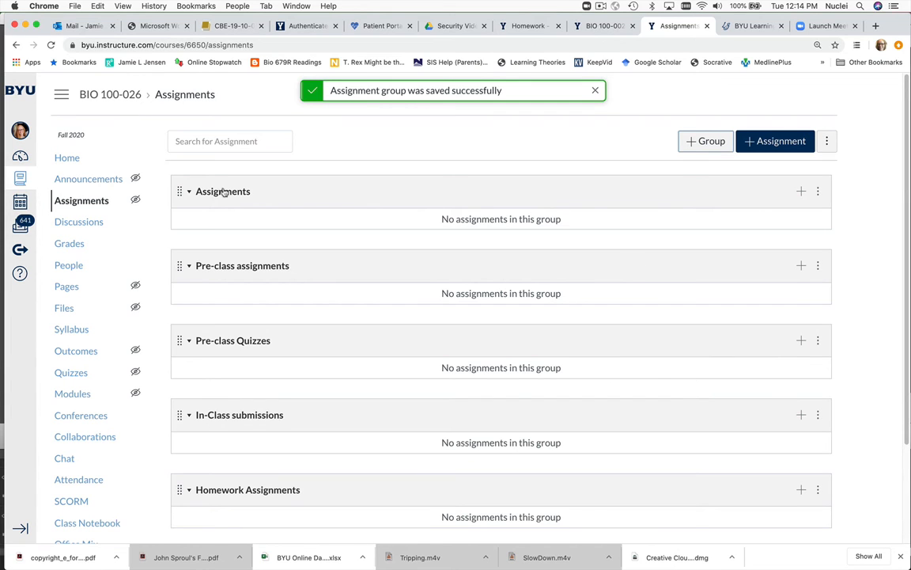
Step: Delete the default "Assignments" group from the course's assignment list
click(818, 190)
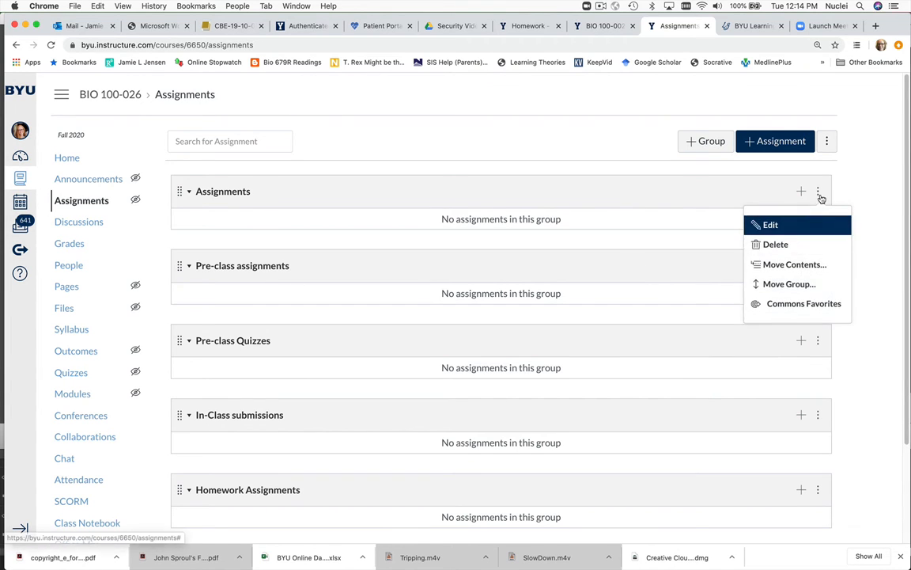
click(775, 245)
click(550, 104)
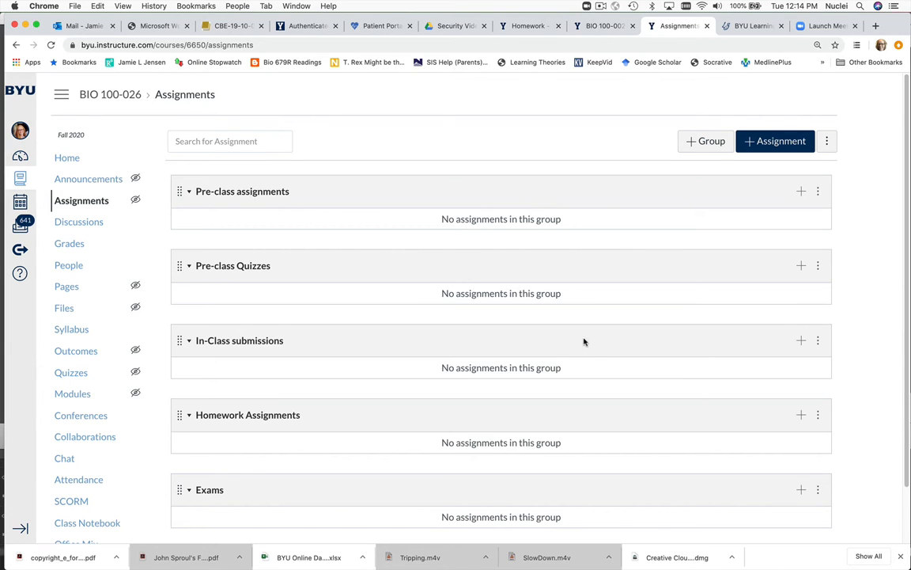
Step: Enable weighting the final grade by assignment group, giving Pre-class assignments 15% and Pre-class Quizzes 10%
click(825, 142)
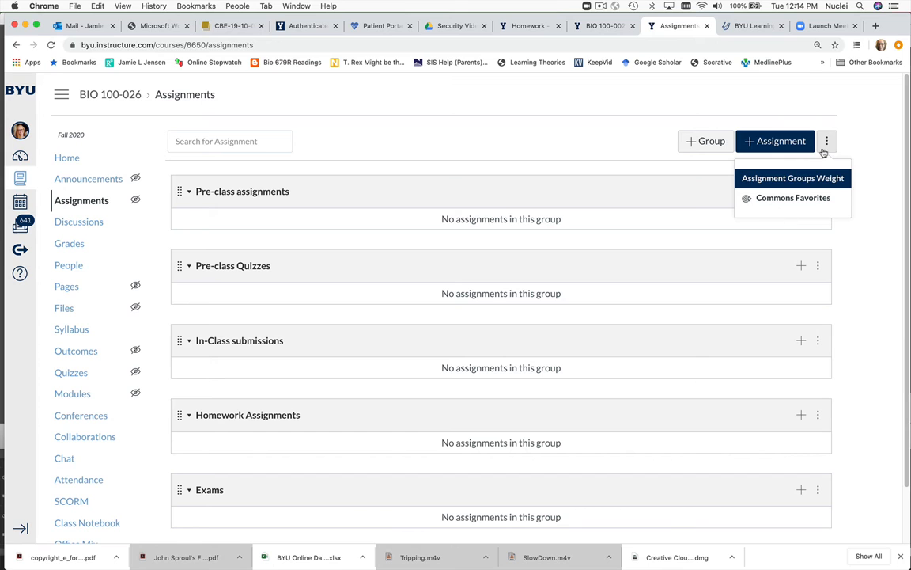
click(745, 178)
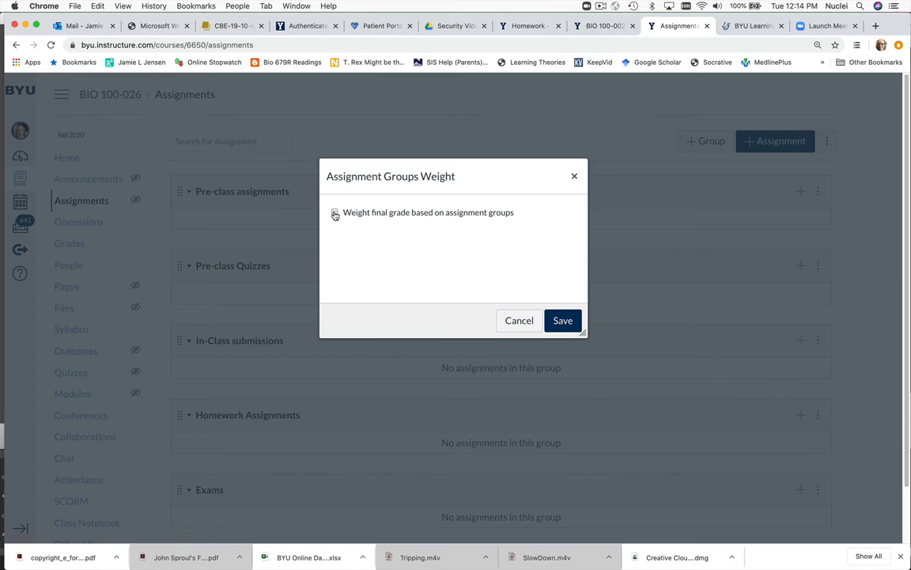
click(334, 212)
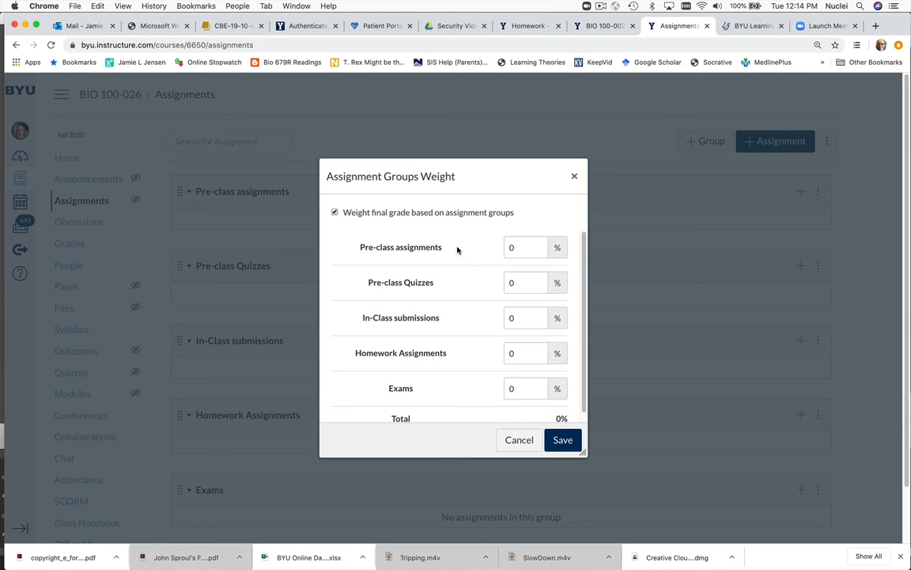
double_click(522, 247)
text(15)
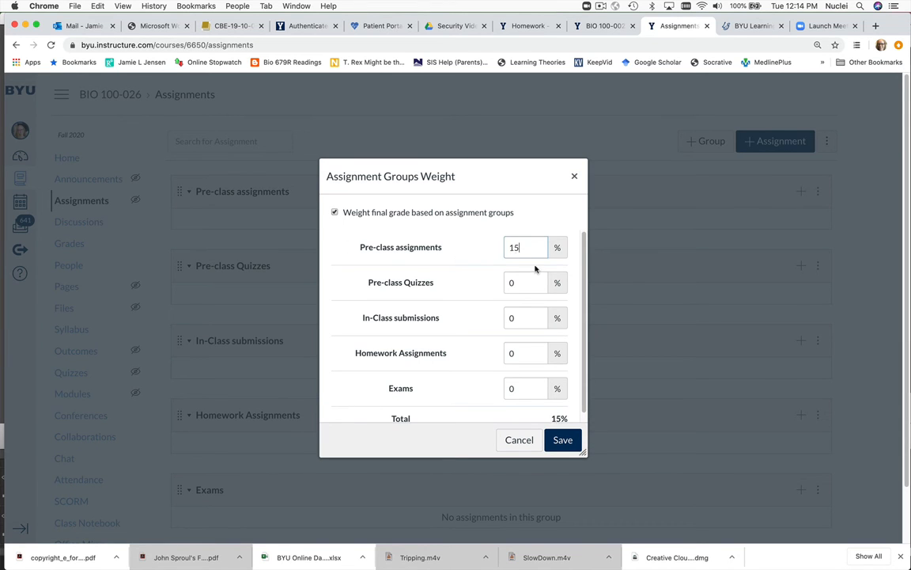
key(Tab)
text(10)
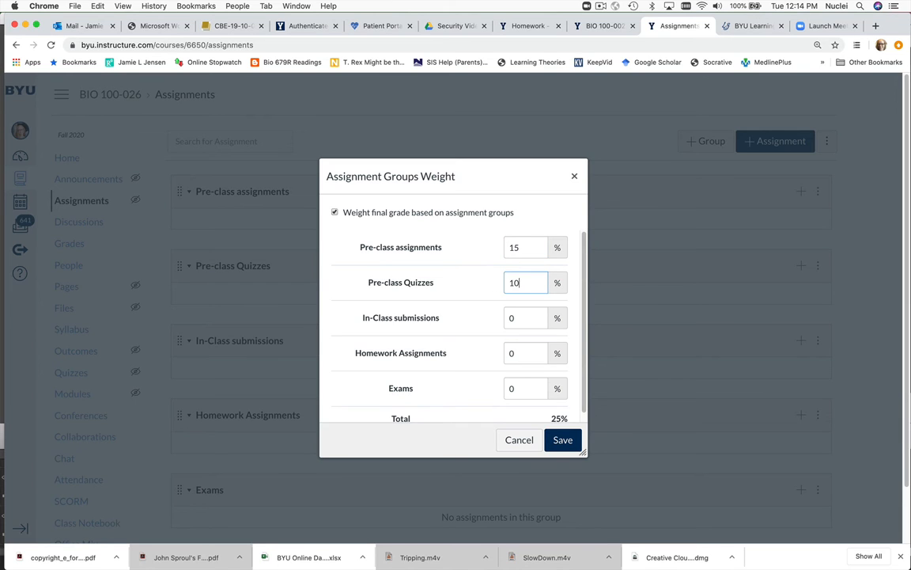
Step: Set the weights of In-Class submissions to 20%, Homework Assignments to 25% and Exams to 30%, and save them
key(Tab)
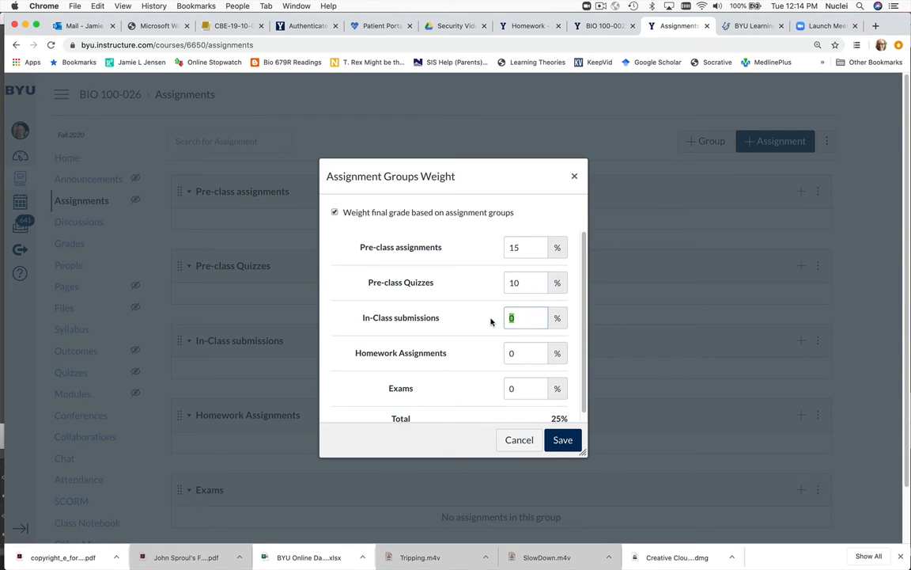
text(20)
key(Tab)
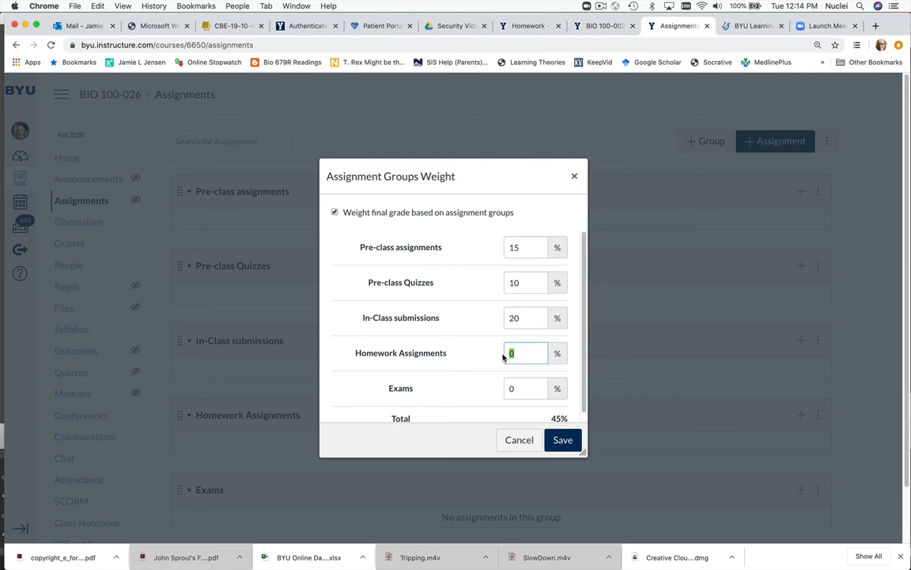
text(25)
key(Tab)
text(30)
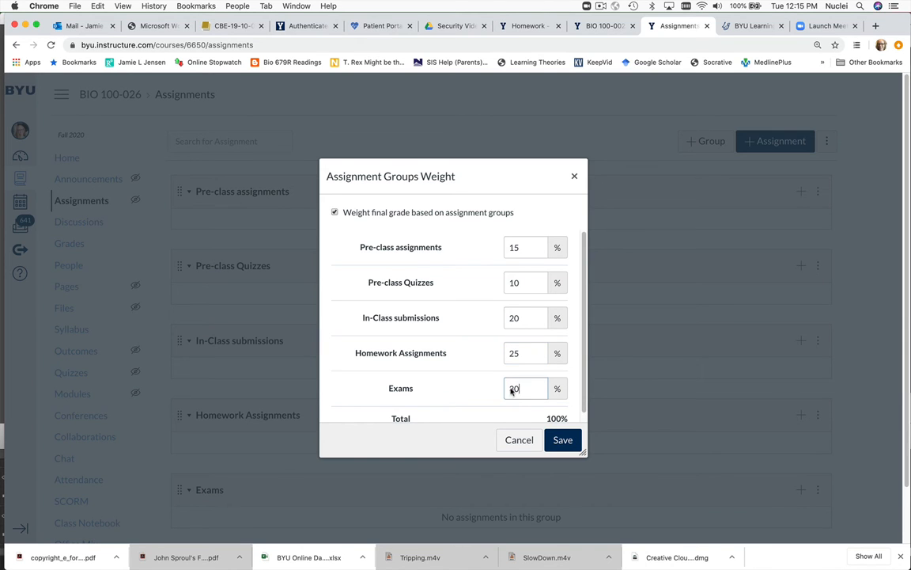
scroll(533, 372, down, 1)
click(561, 441)
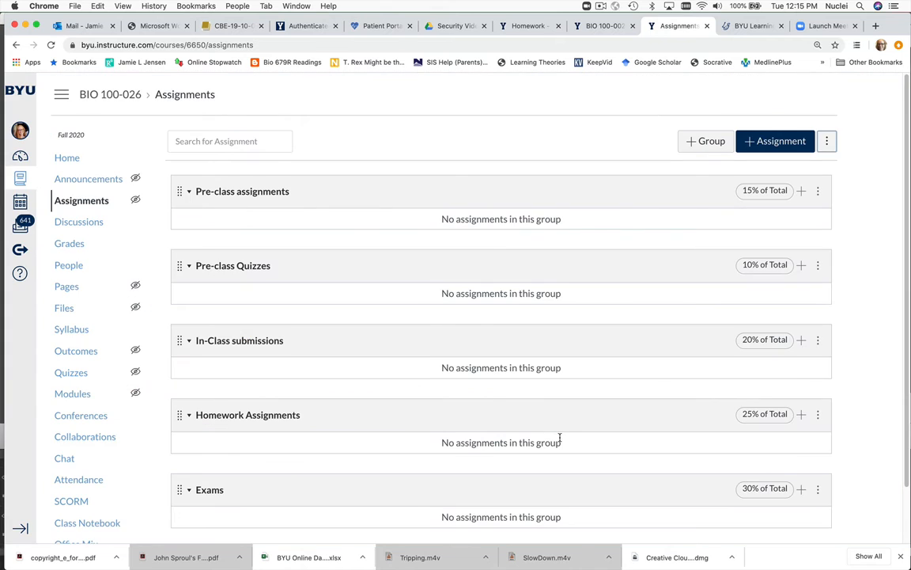
Step: Review the edit settings of the Pre-class assignments group and close them without making changes
click(818, 191)
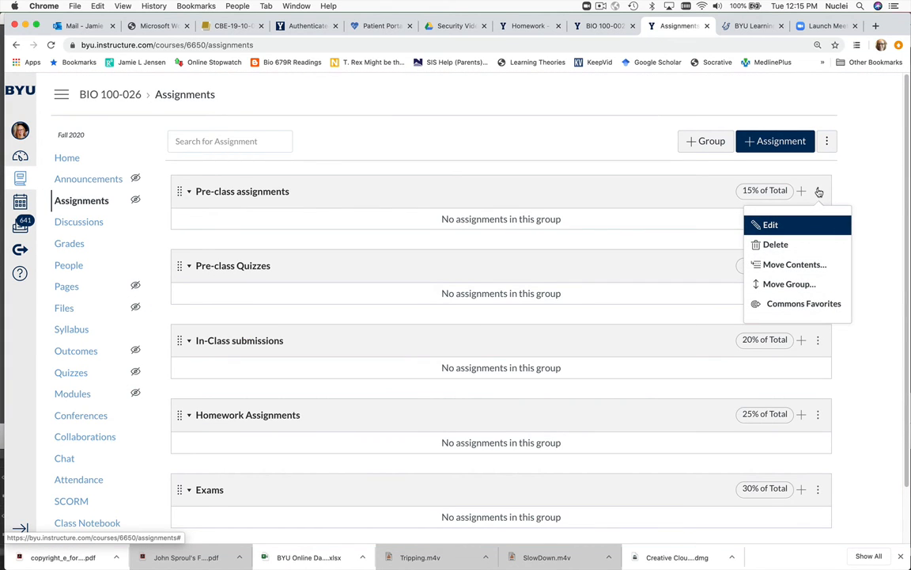
click(773, 226)
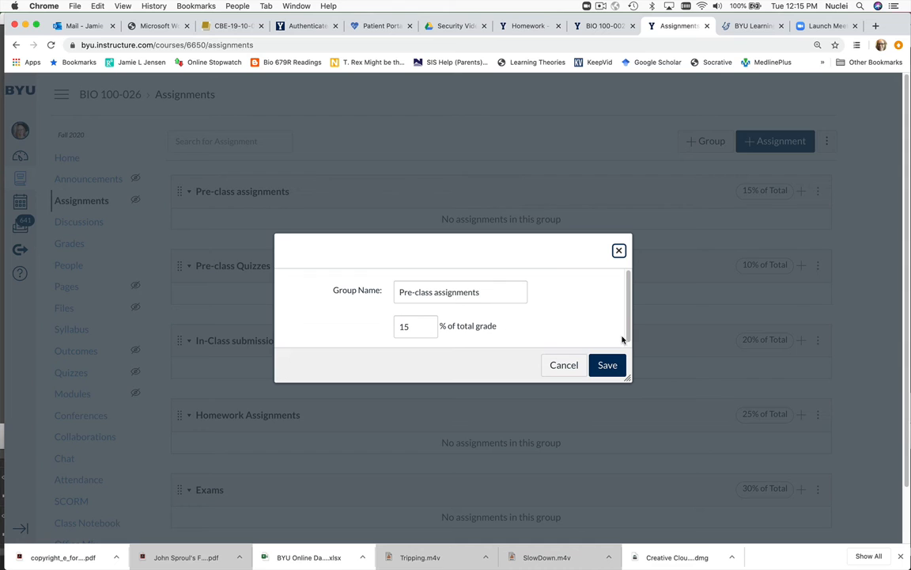
scroll(545, 301, down, 1)
click(564, 365)
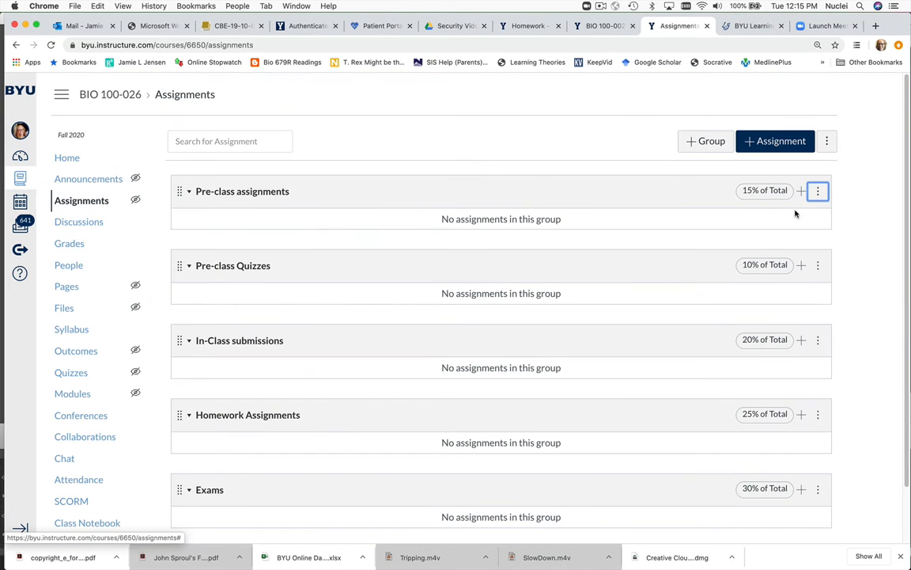
click(818, 191)
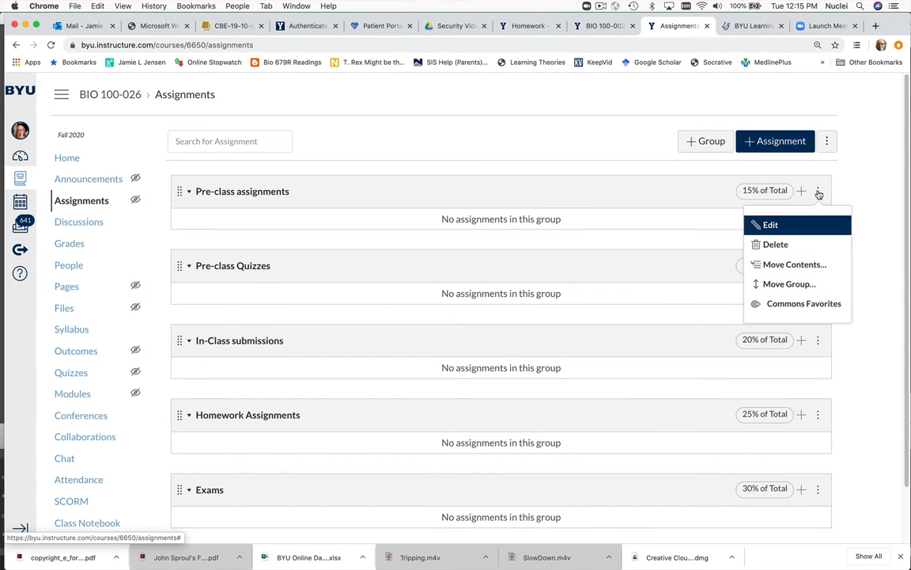
click(787, 230)
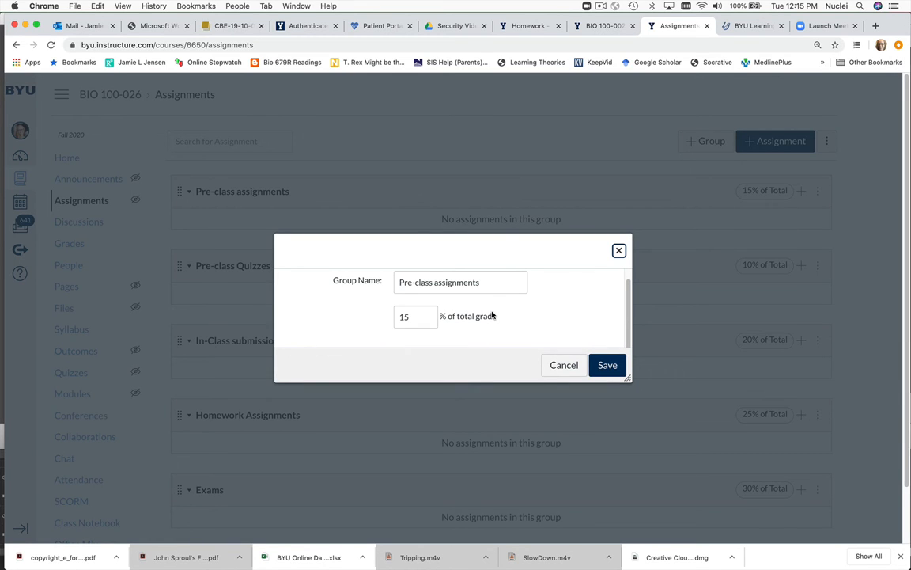
click(564, 366)
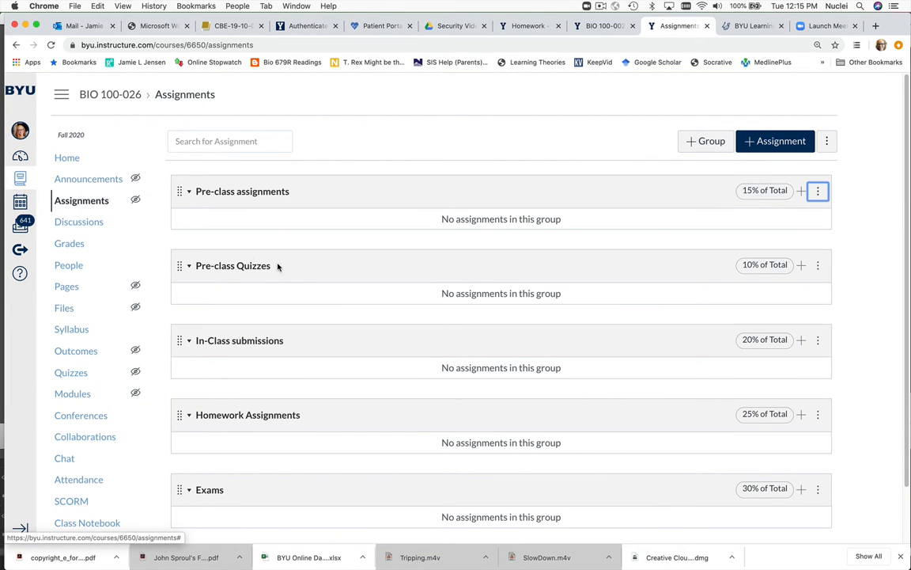
Step: Create a module named "Day 1" on the course home page, without a lock date
click(72, 160)
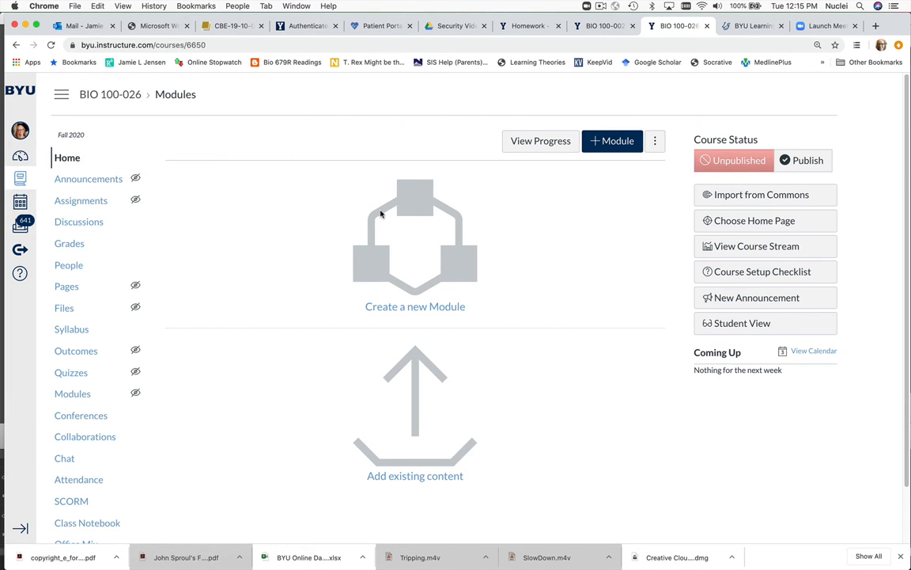
click(611, 142)
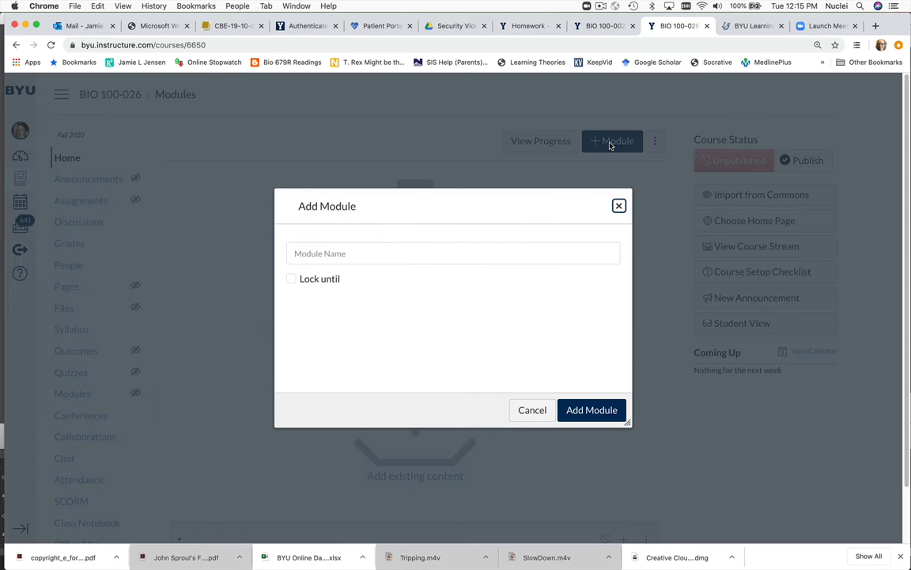
click(326, 253)
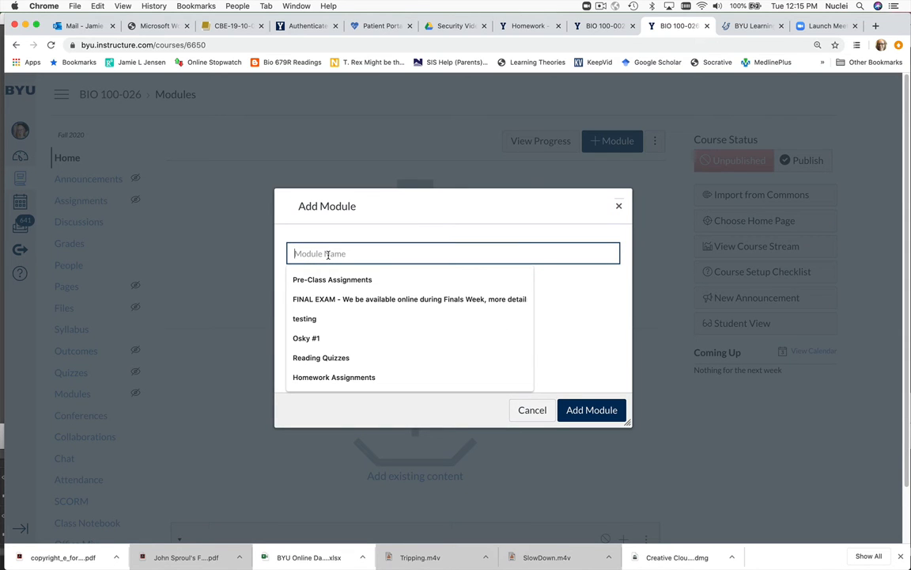
text(Day 1)
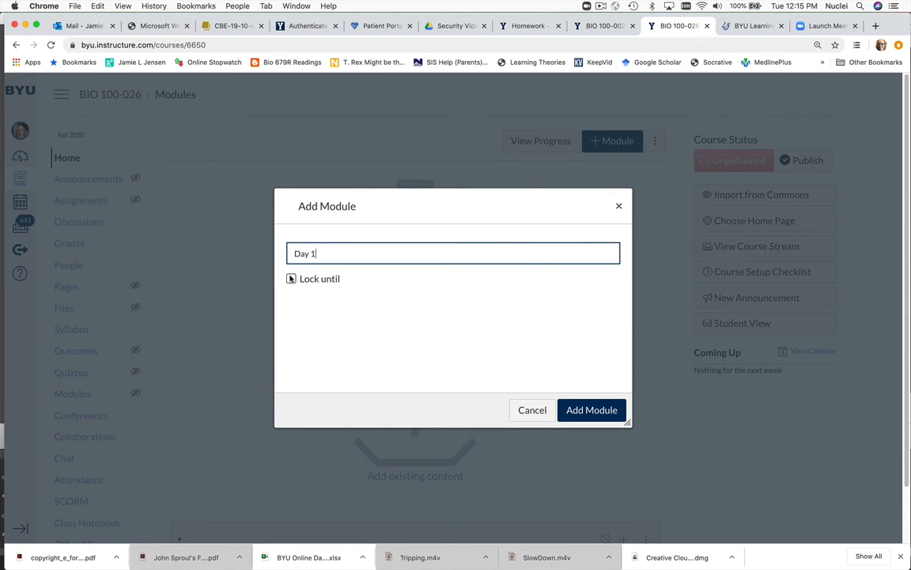
click(291, 279)
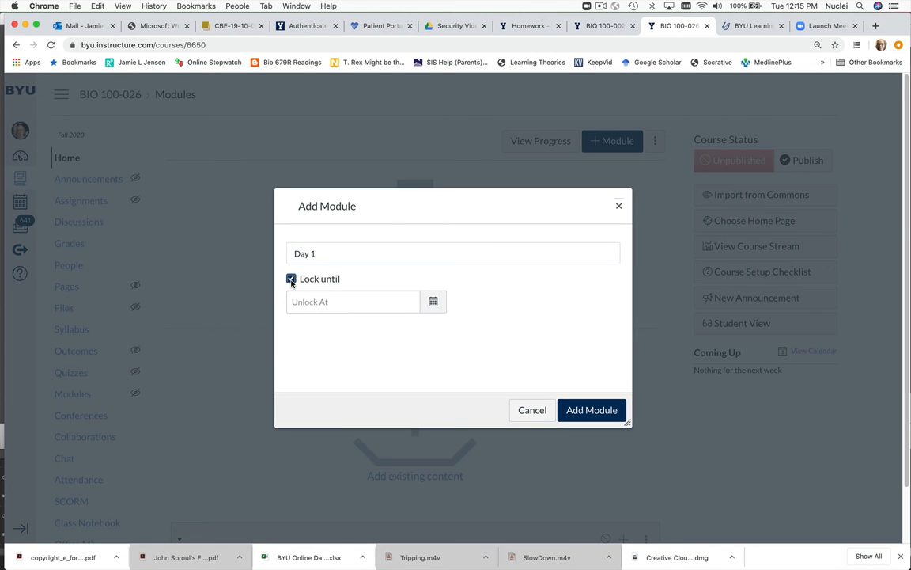
click(291, 279)
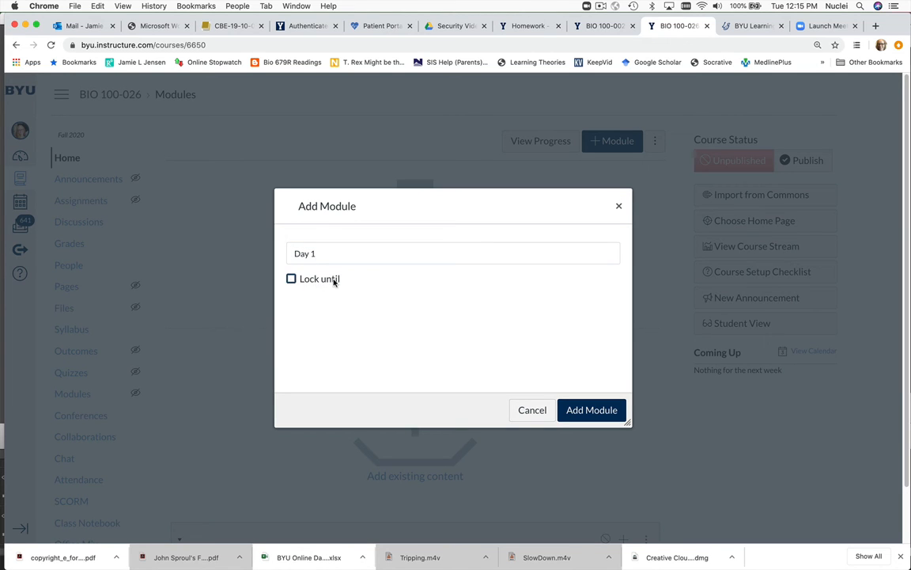
click(592, 410)
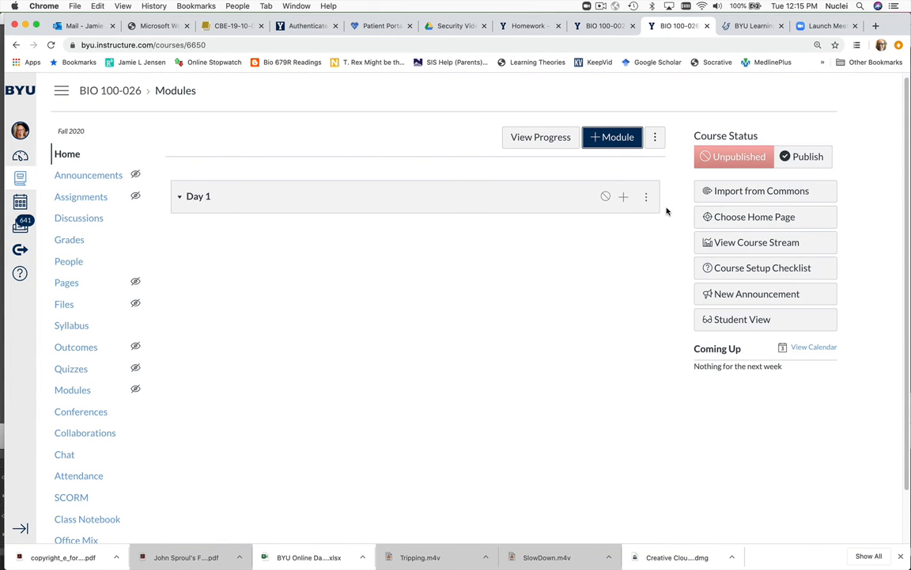
Step: Add a new assignment named "Pre-class assignment" to the Day 1 module, without indentation
click(624, 197)
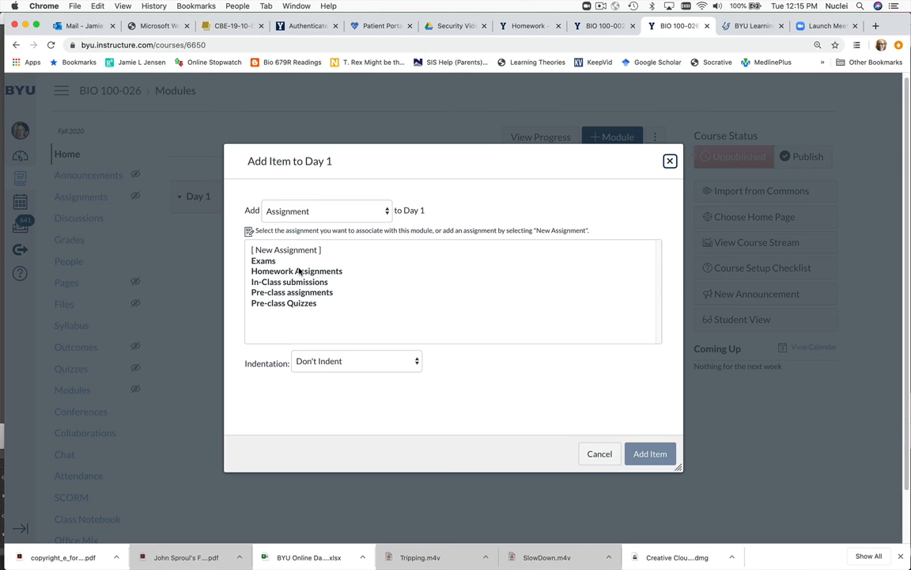
click(308, 212)
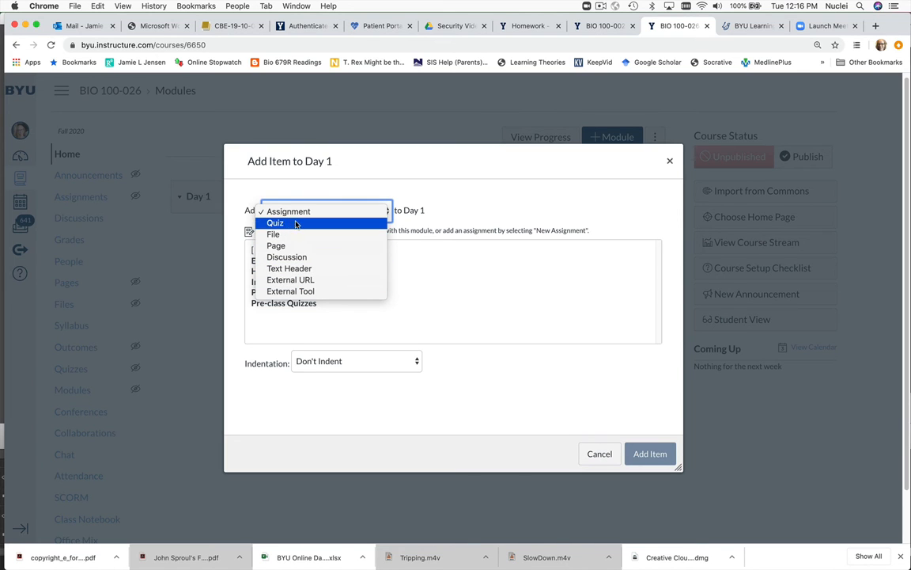
click(333, 211)
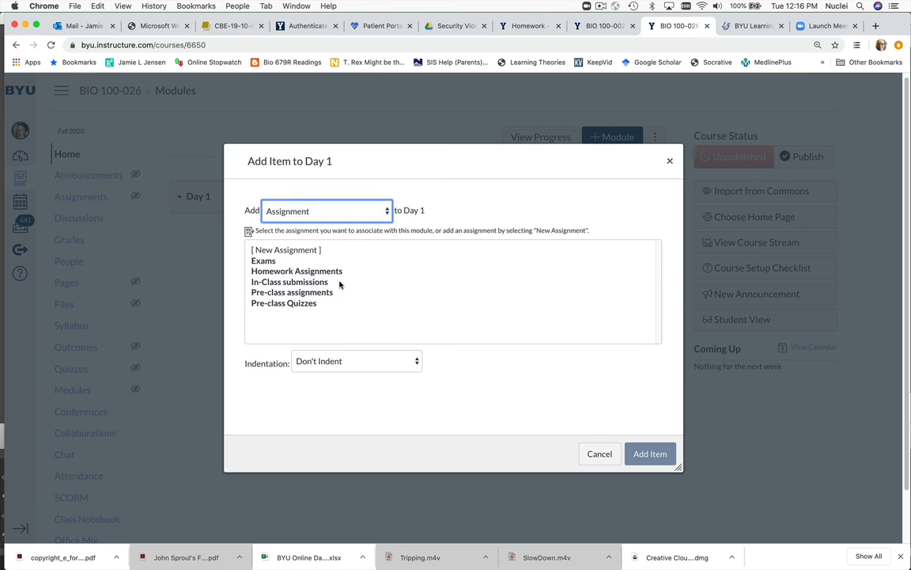
click(299, 251)
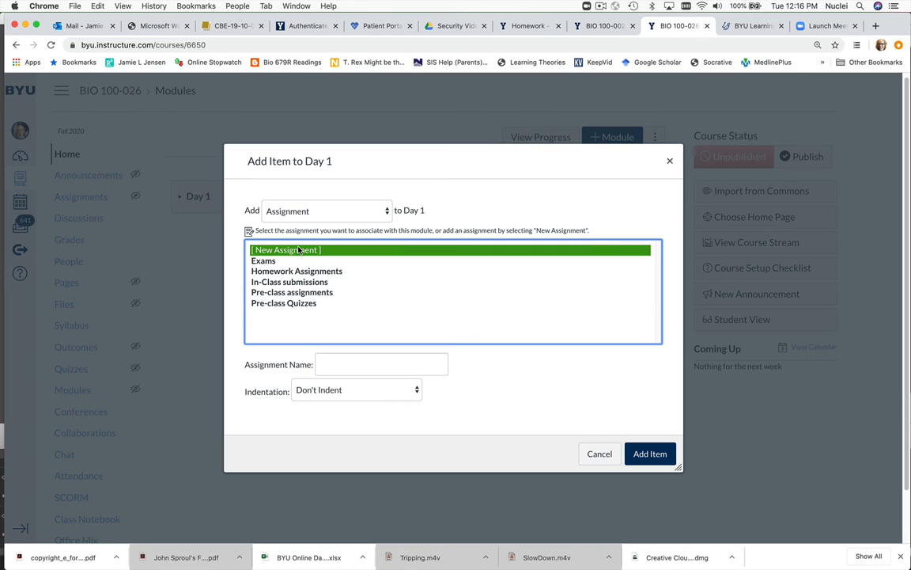
click(342, 364)
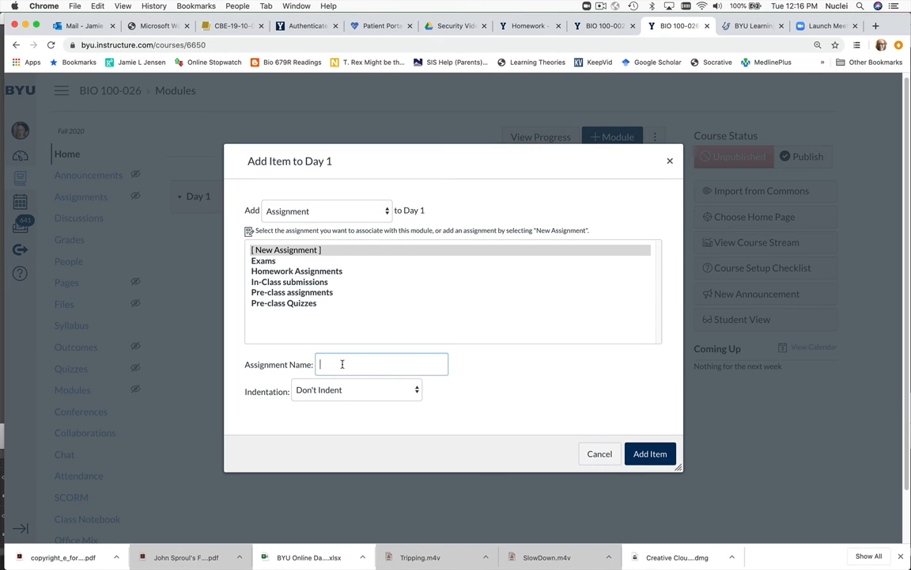
text(Pre-class assignment)
click(644, 452)
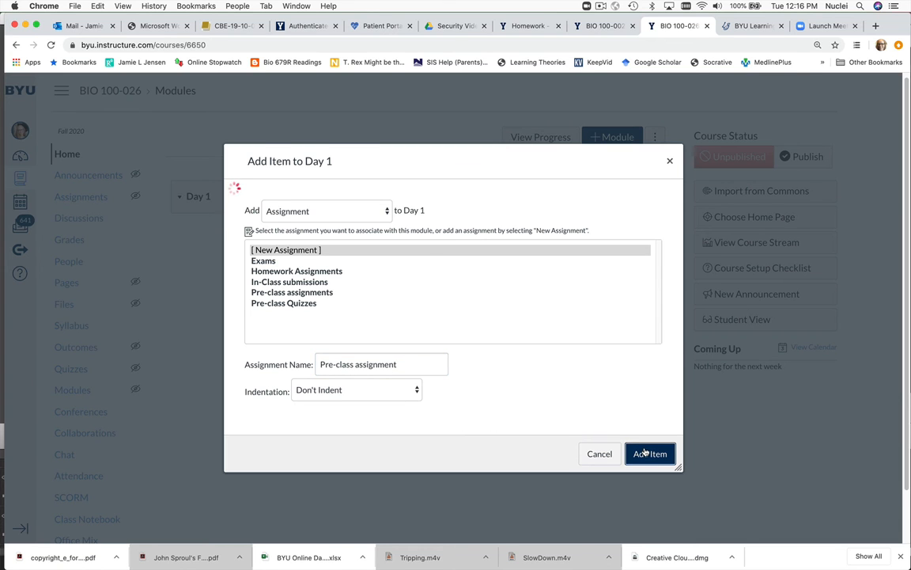
Step: Review the title and indent settings of the Pre-class assignment item in Day 1 and close them without changes
click(645, 229)
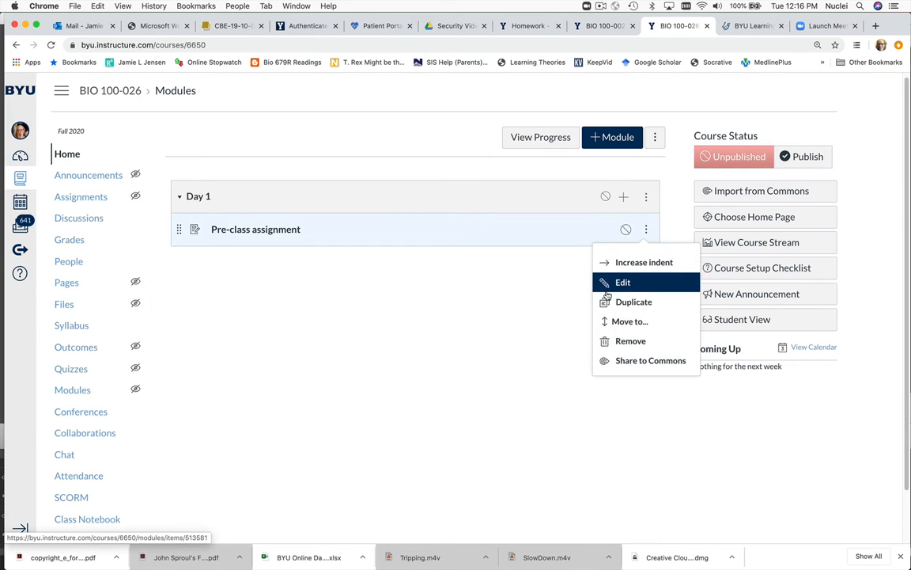
click(603, 285)
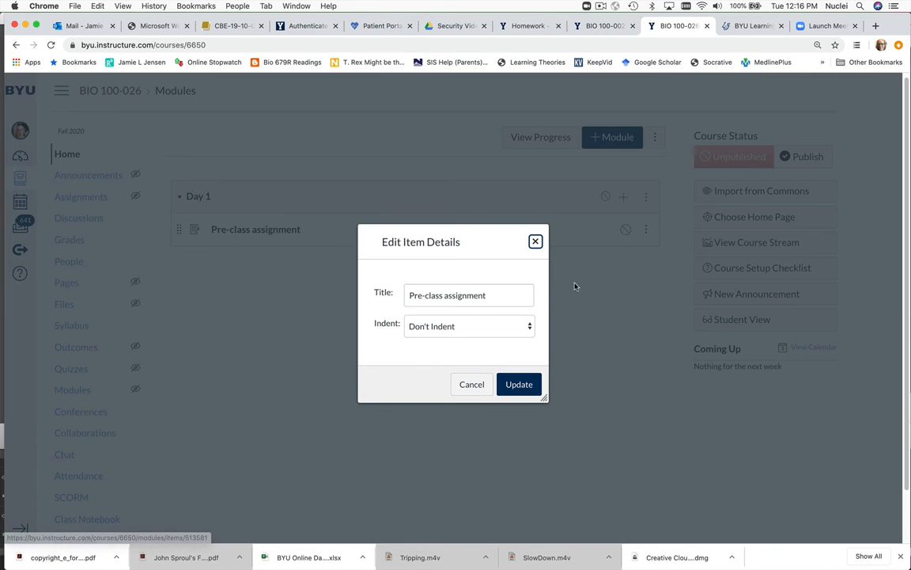
click(443, 325)
click(443, 328)
click(519, 384)
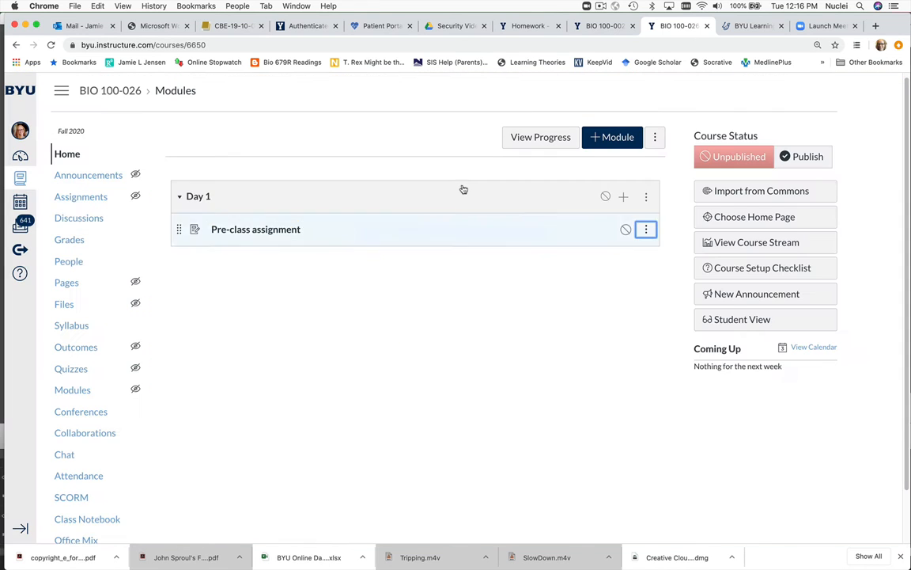
Step: Open the Pre-class assignment for editing, rename it "Day 1 Pre-class assignment" and enter the description "directions here on how to do it"
click(268, 232)
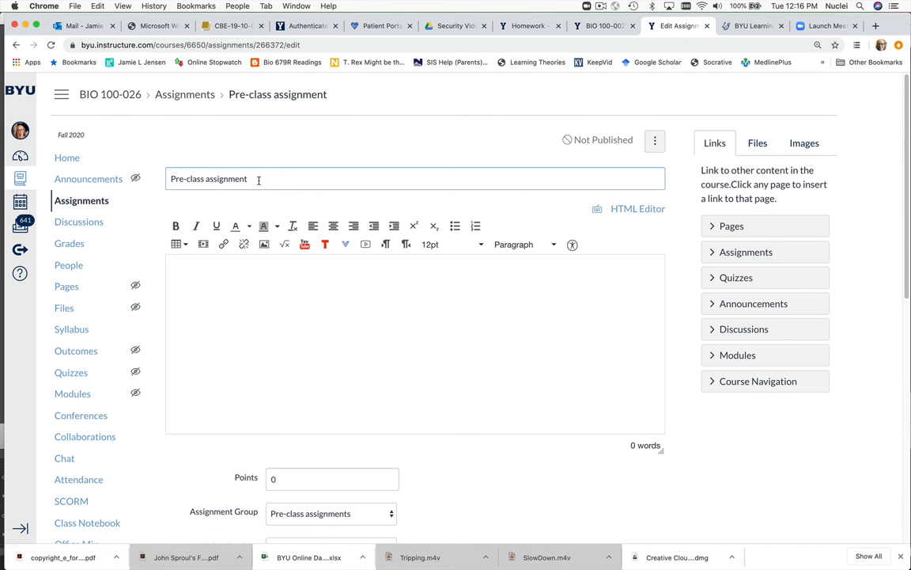
drag(258, 180, 183, 171)
text(Day 1)
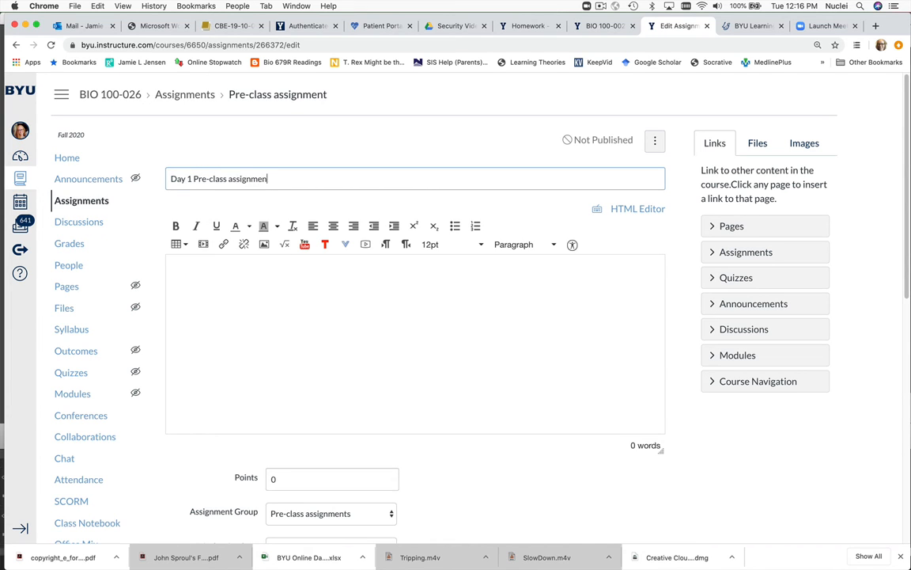
click(212, 264)
text(direct)
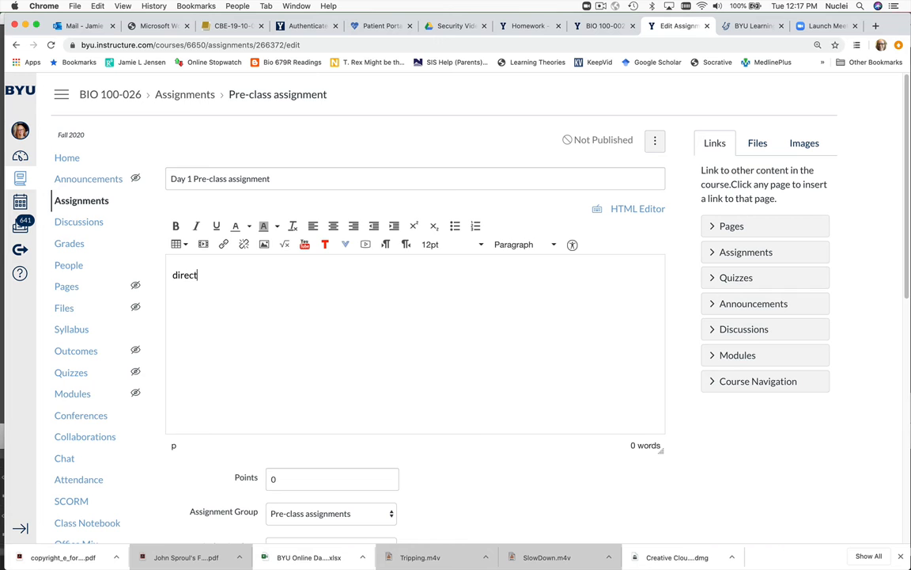
text(ions here on how to do it)
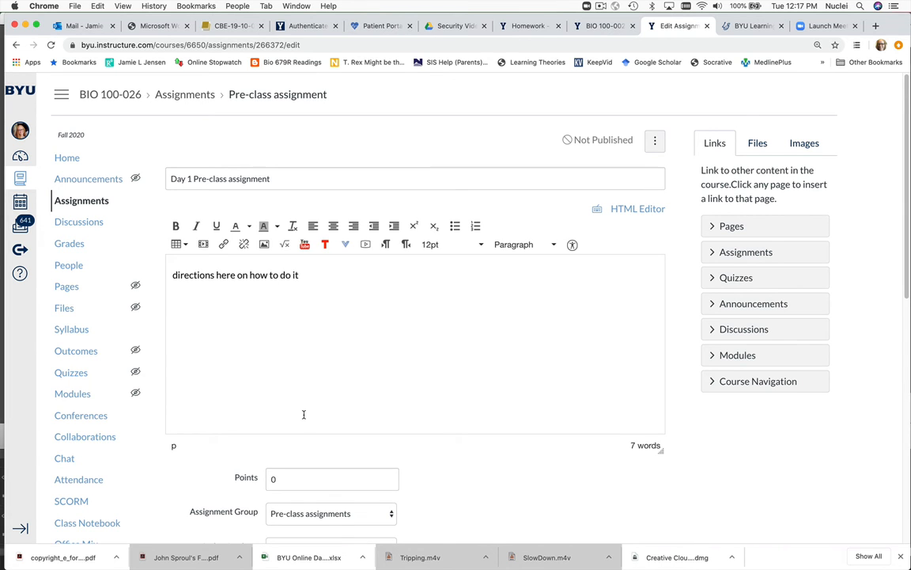
Step: Set the assignment's points to 20, keeping the Pre-class assignments group and the grade display as Points
scroll(303, 415, down, 3)
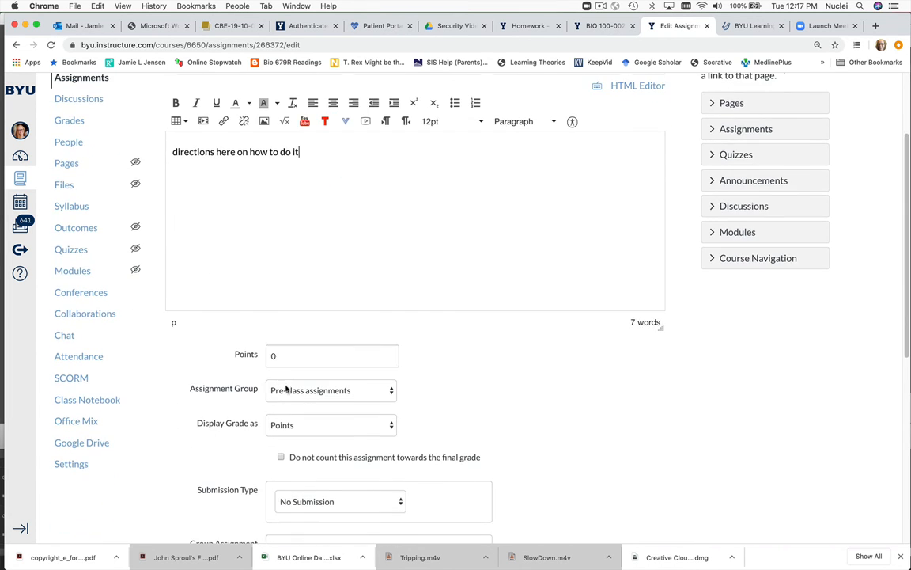
double_click(287, 361)
text(20)
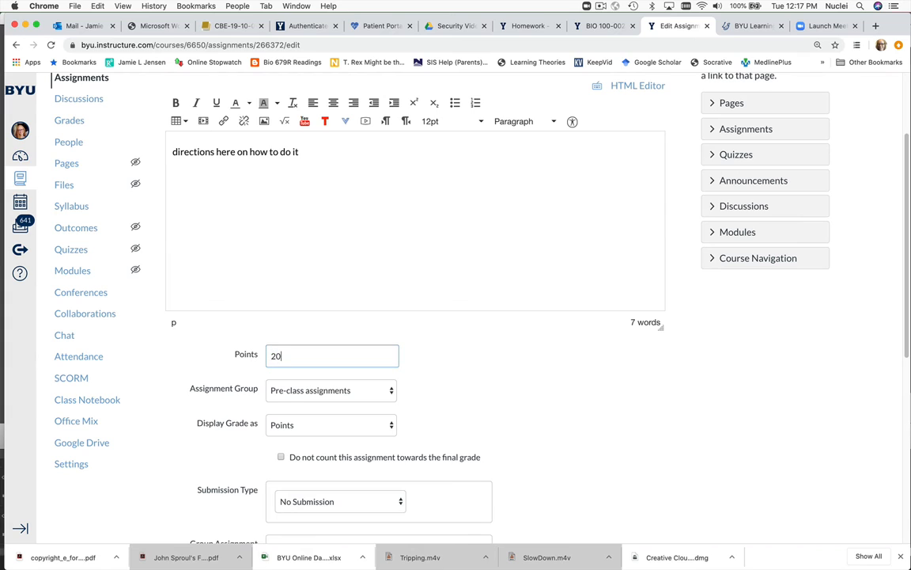
click(309, 391)
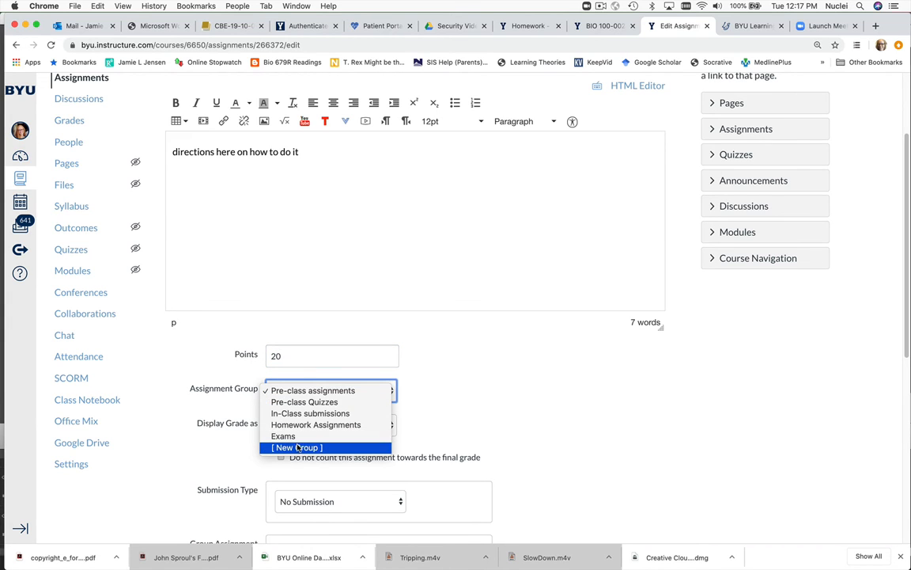
click(298, 394)
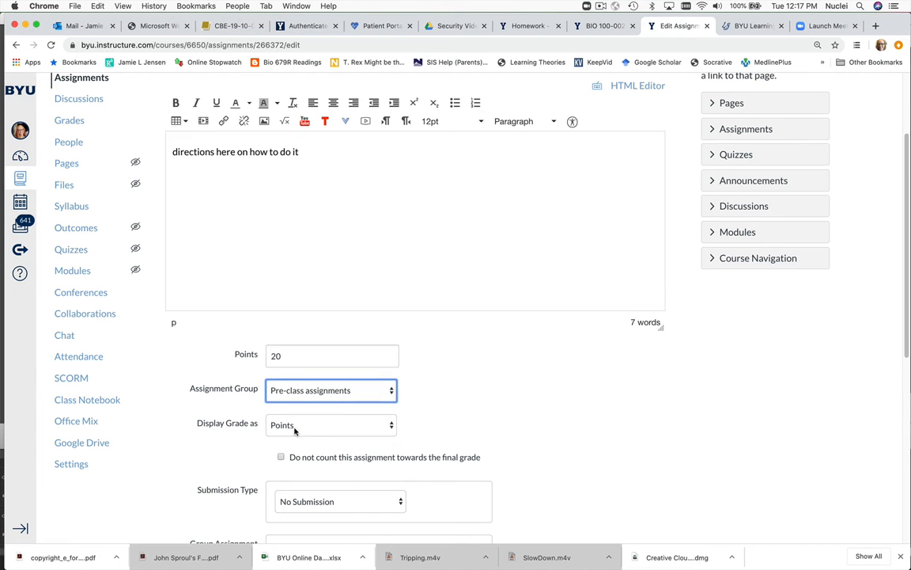
click(295, 428)
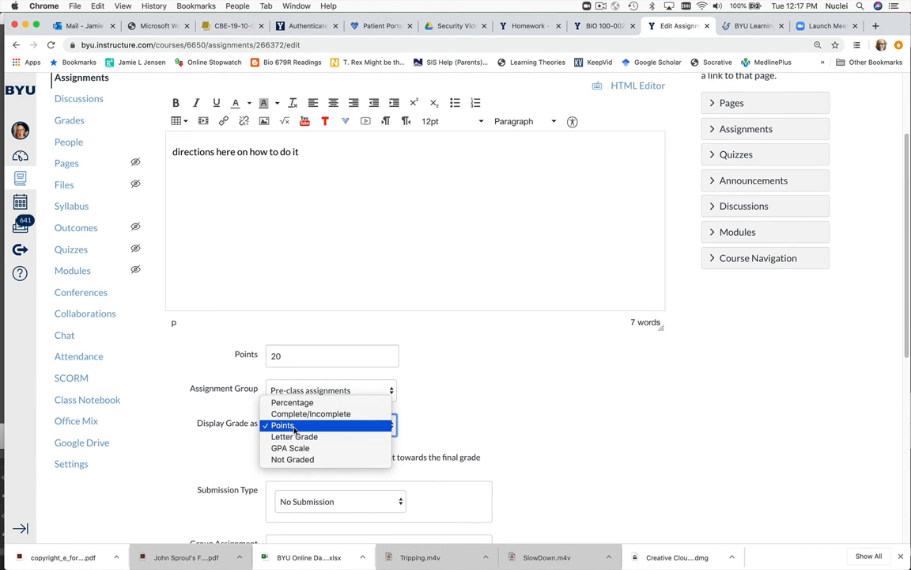
click(295, 428)
Step: Set the submission type to Online and allow Text Entry, Website URL and File Uploads
scroll(352, 482, down, 3)
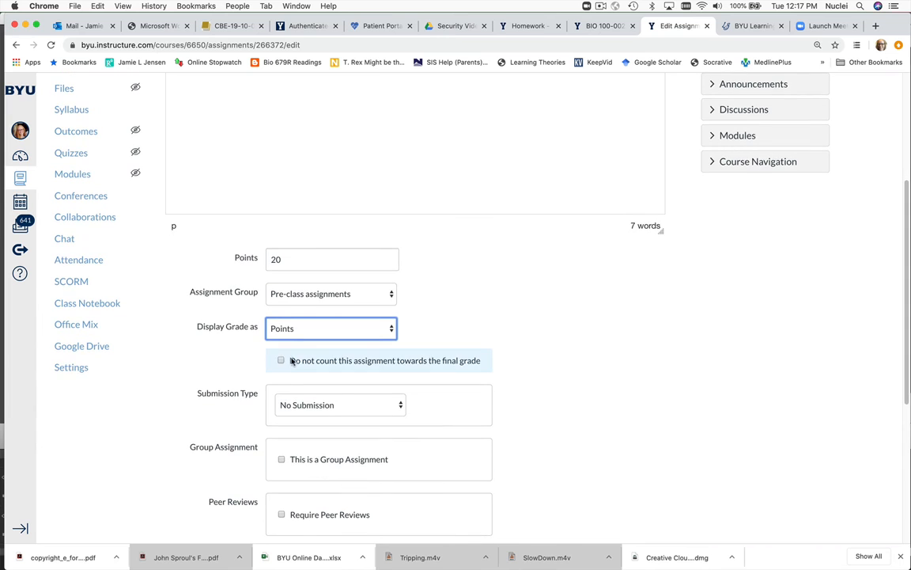
scroll(333, 378, down, 2)
click(335, 337)
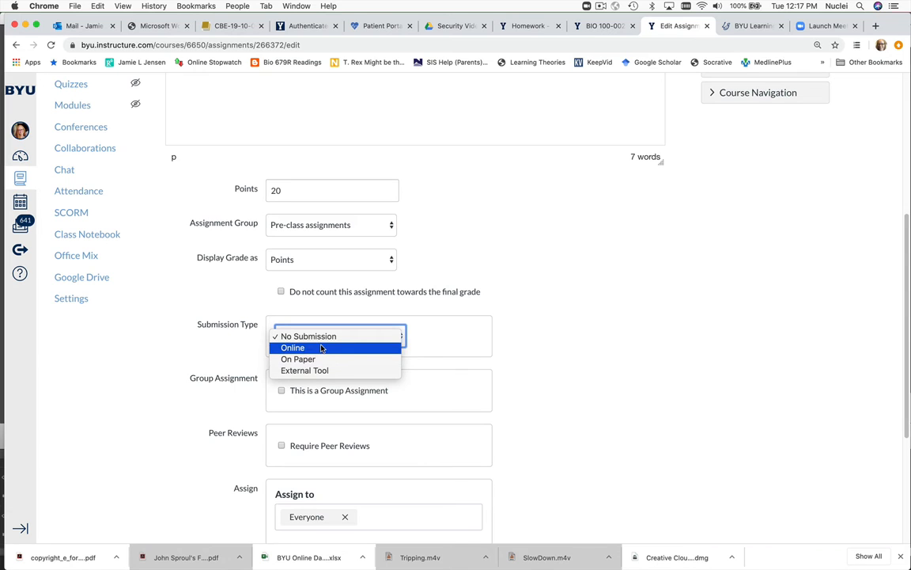
click(322, 349)
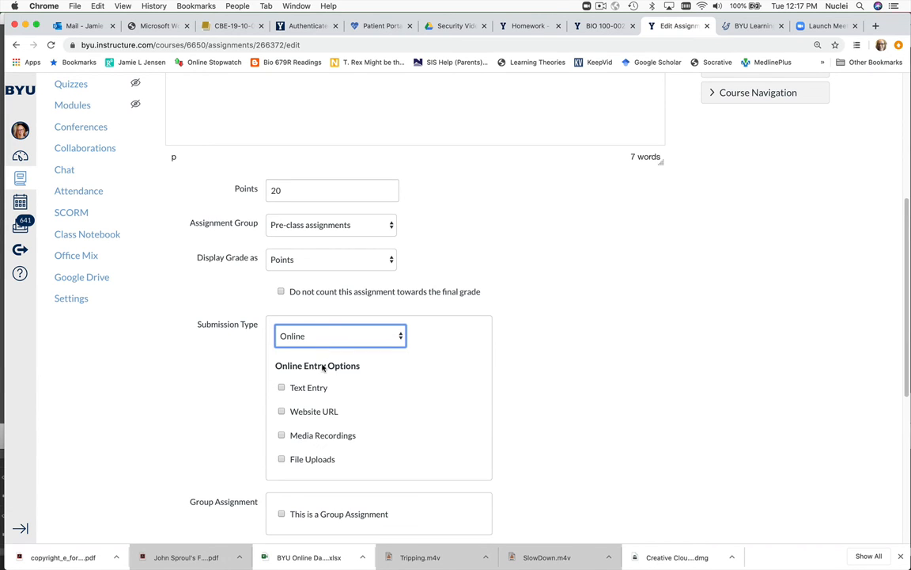
click(281, 388)
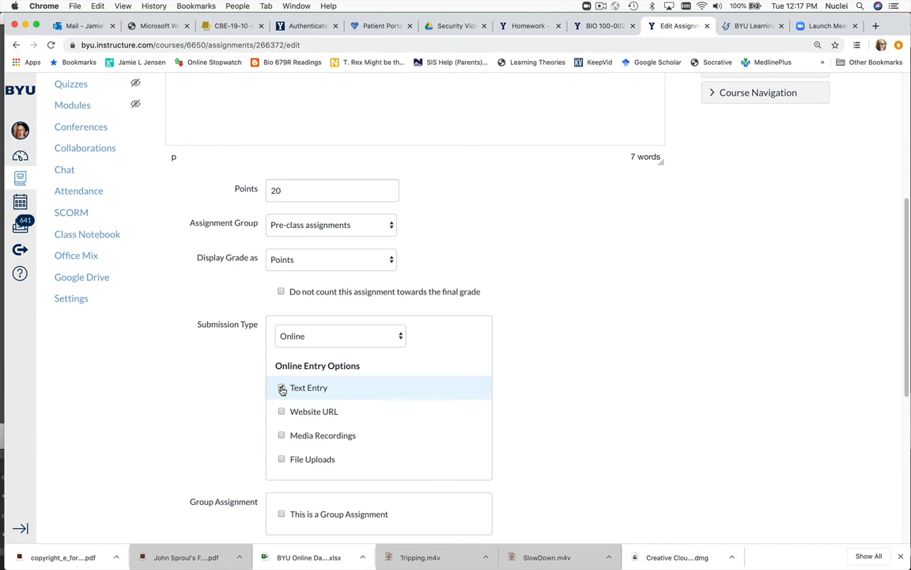
click(283, 412)
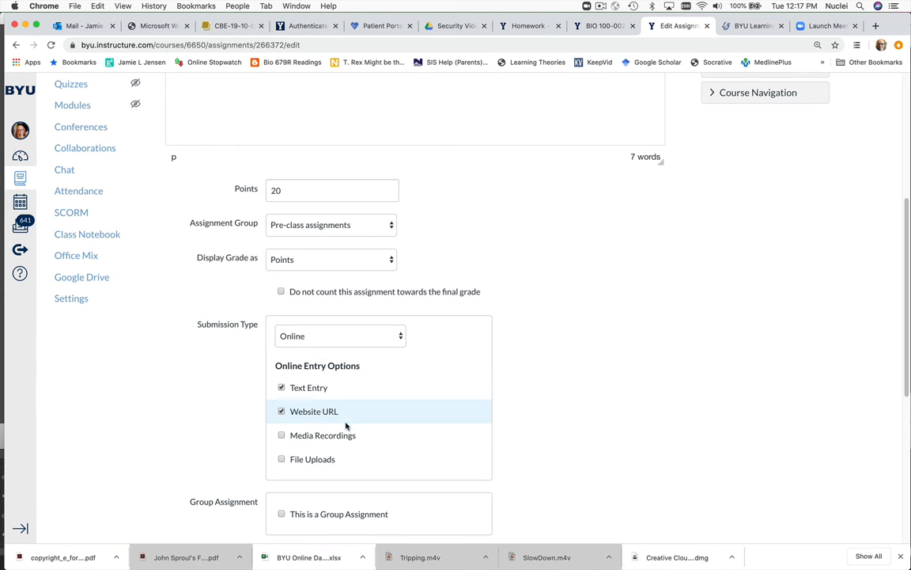
click(282, 459)
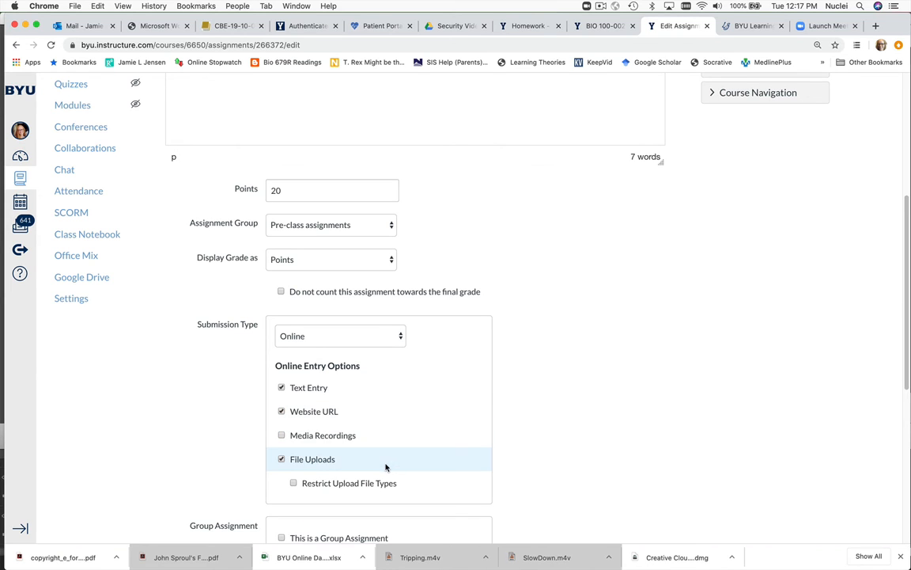
Step: Set the assignment's due date to May 15 11:59pm, keeping it assigned to Everyone
scroll(326, 437, down, 5)
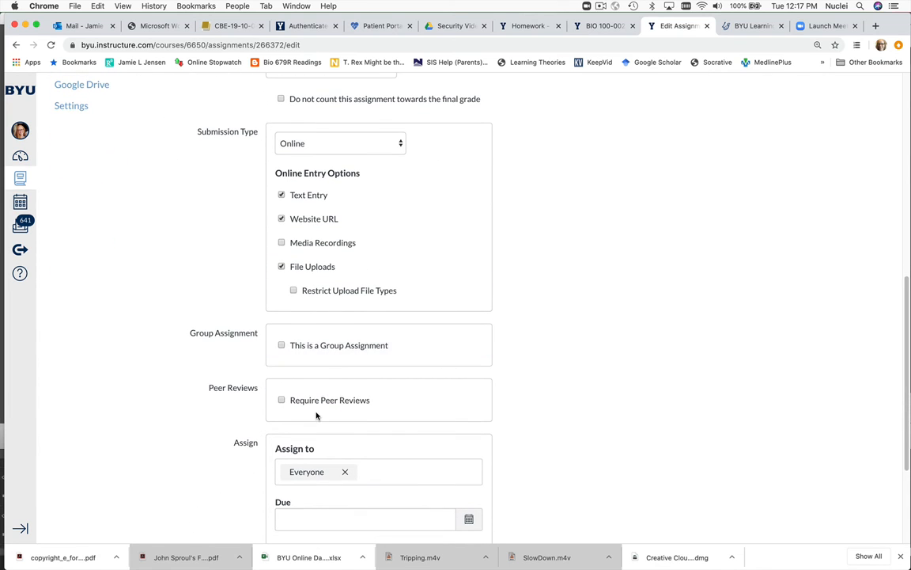
scroll(316, 395, down, 5)
click(464, 352)
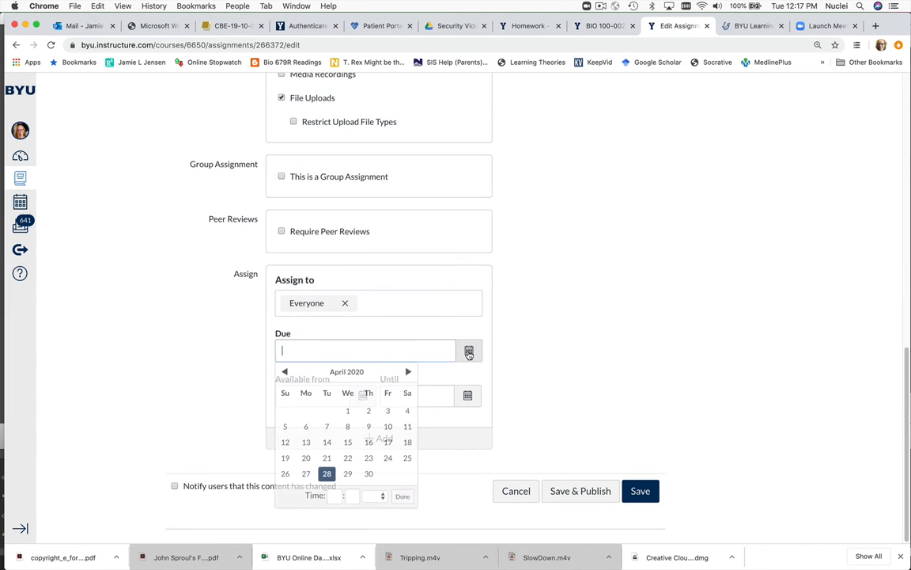
click(407, 372)
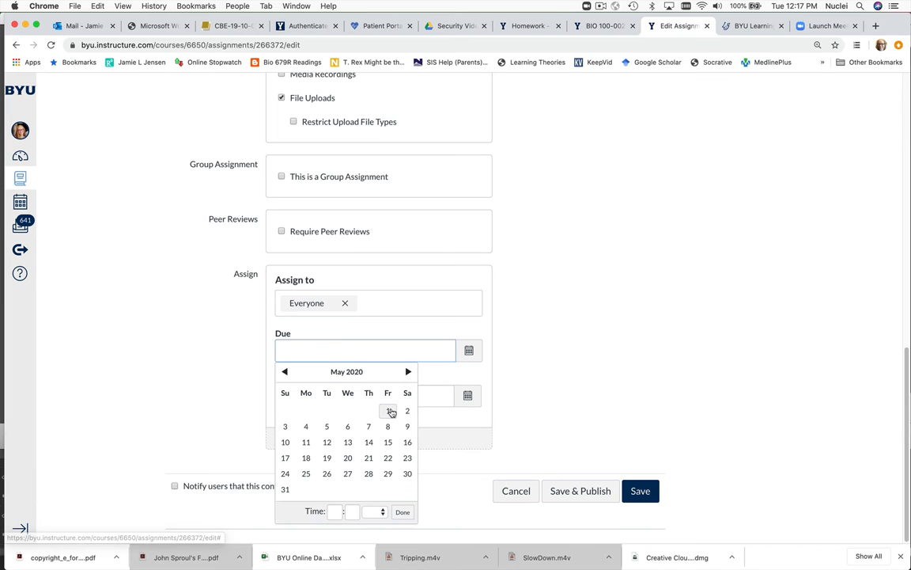
click(388, 448)
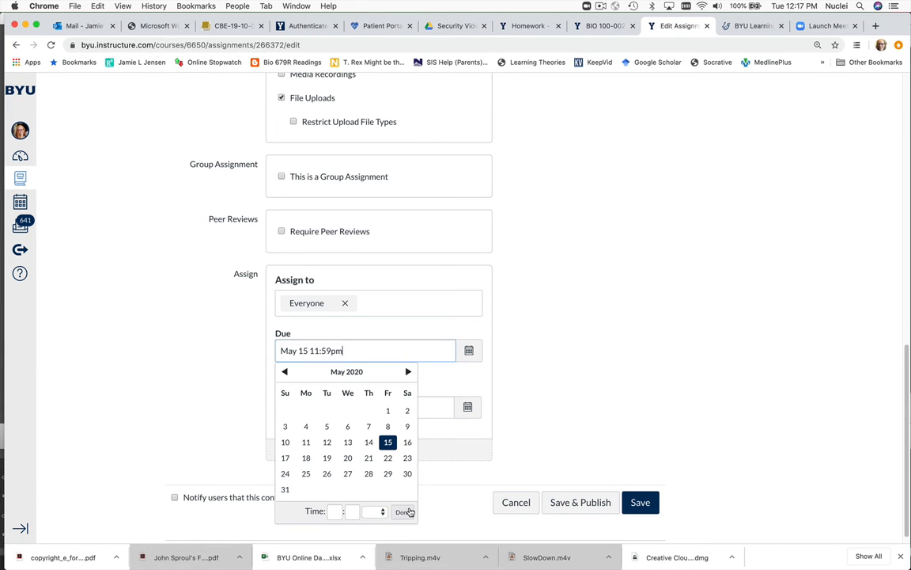
click(403, 511)
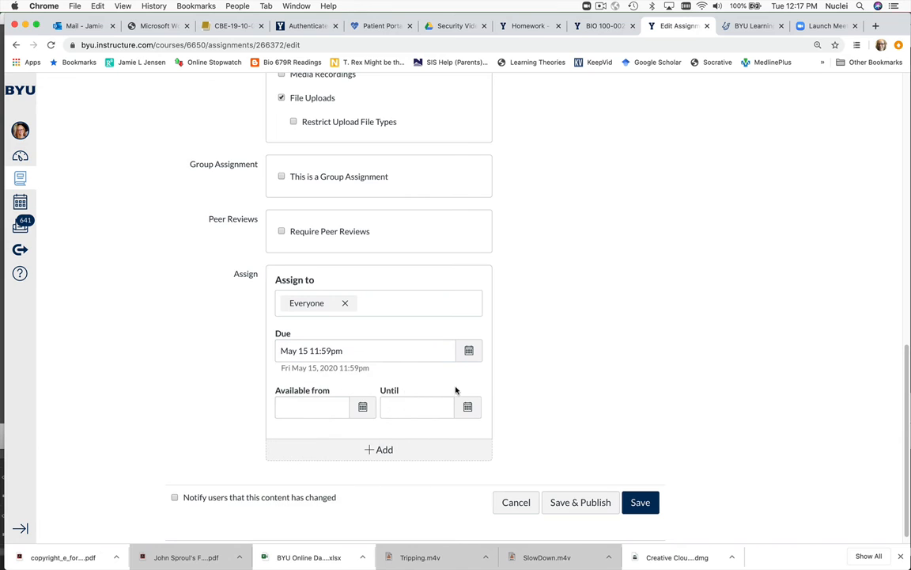
Step: Make the assignment available from May 11 12am until May 15 11:59pm
click(362, 406)
click(407, 260)
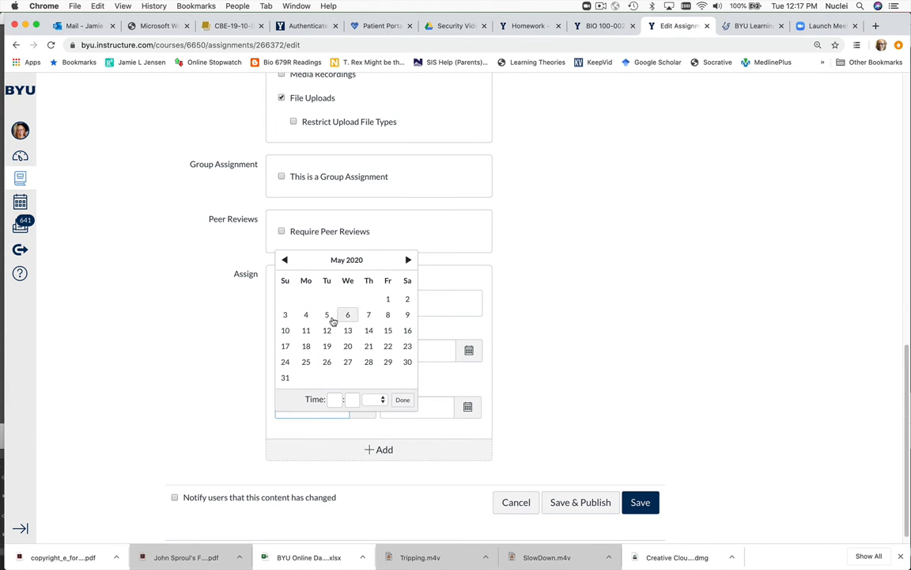
click(306, 330)
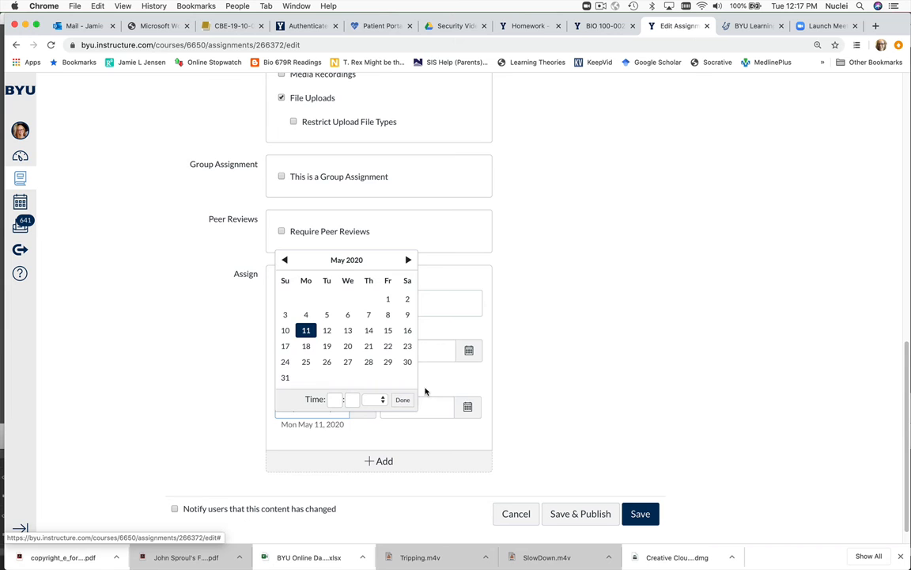
click(468, 406)
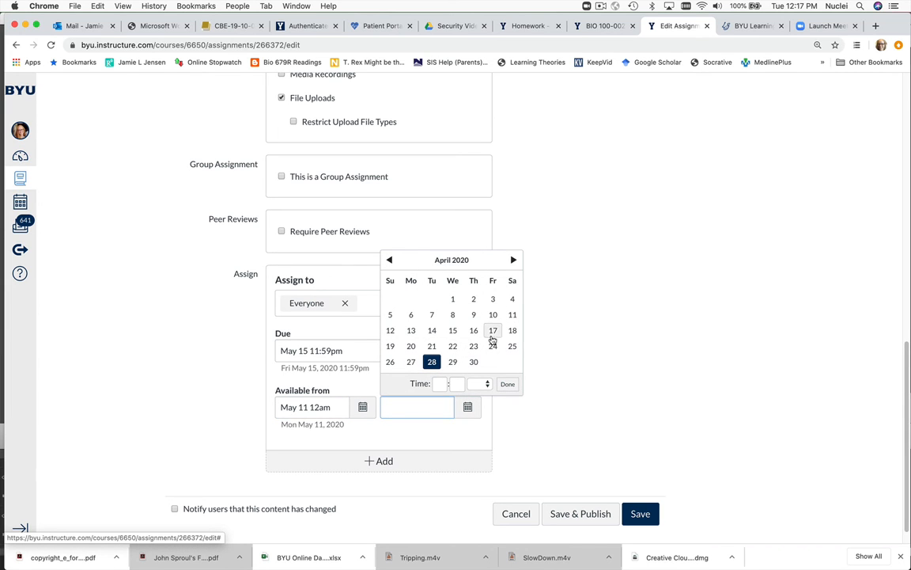
click(514, 259)
click(490, 332)
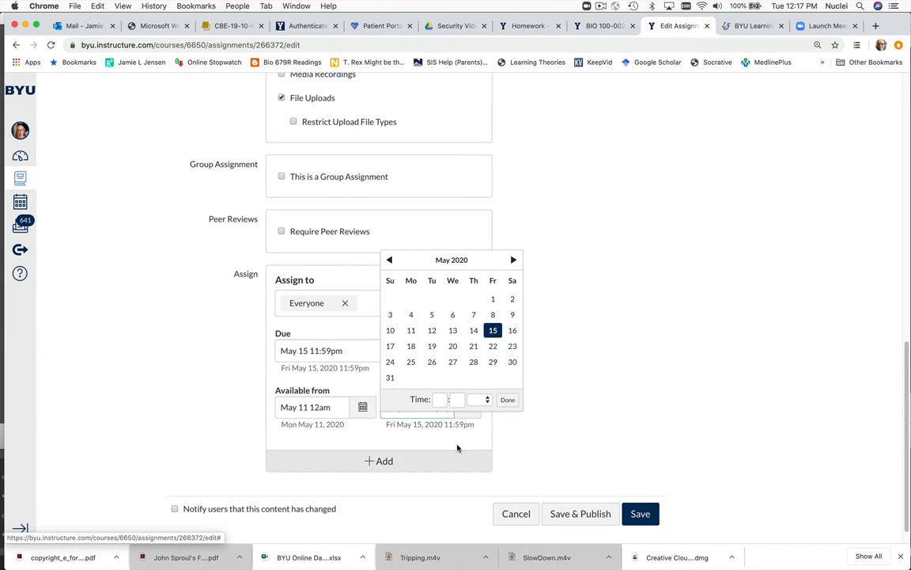
click(537, 443)
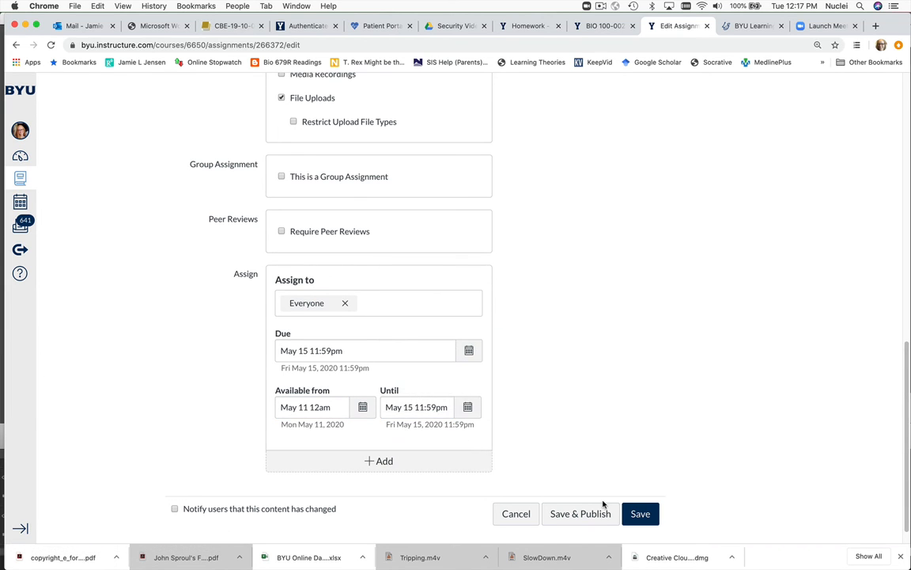
Step: Try to save the assignment with these dates and cancel the editing
click(647, 515)
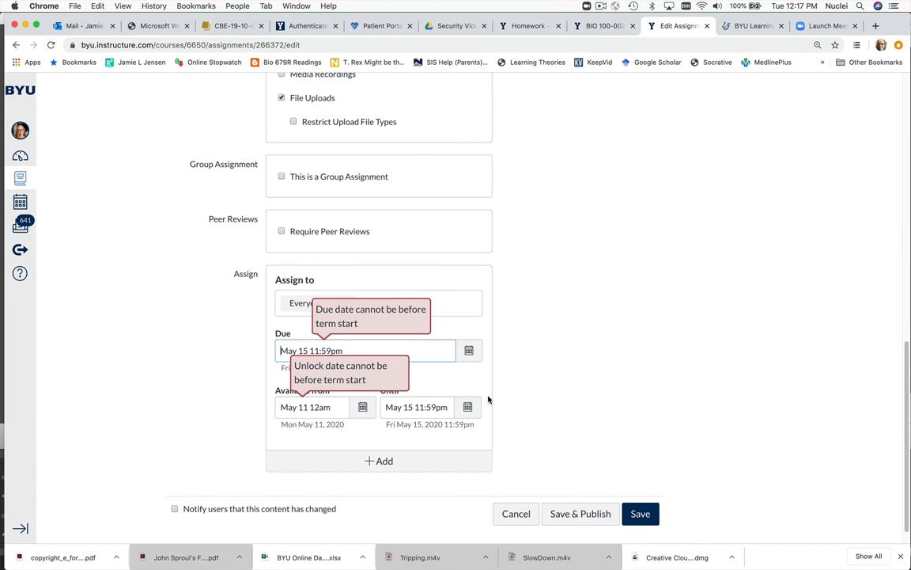
click(526, 407)
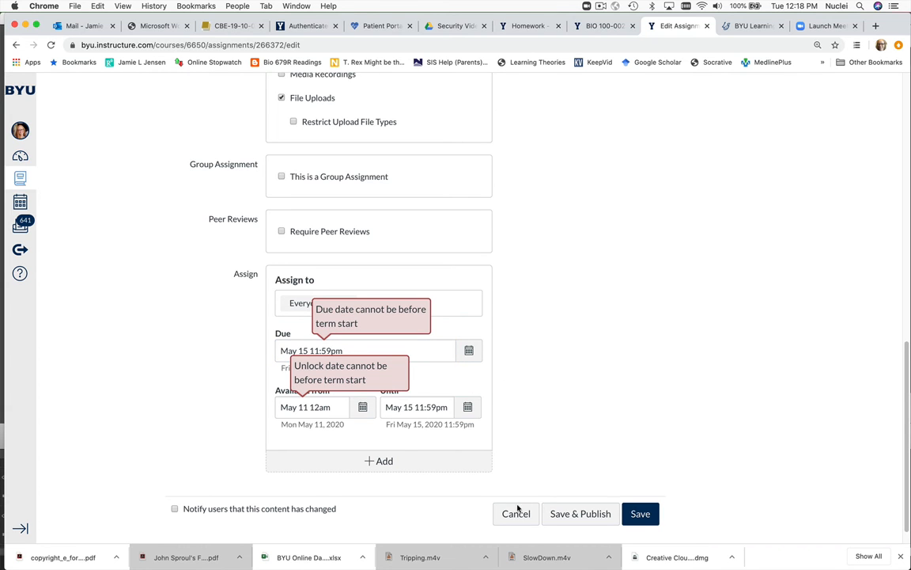
click(518, 511)
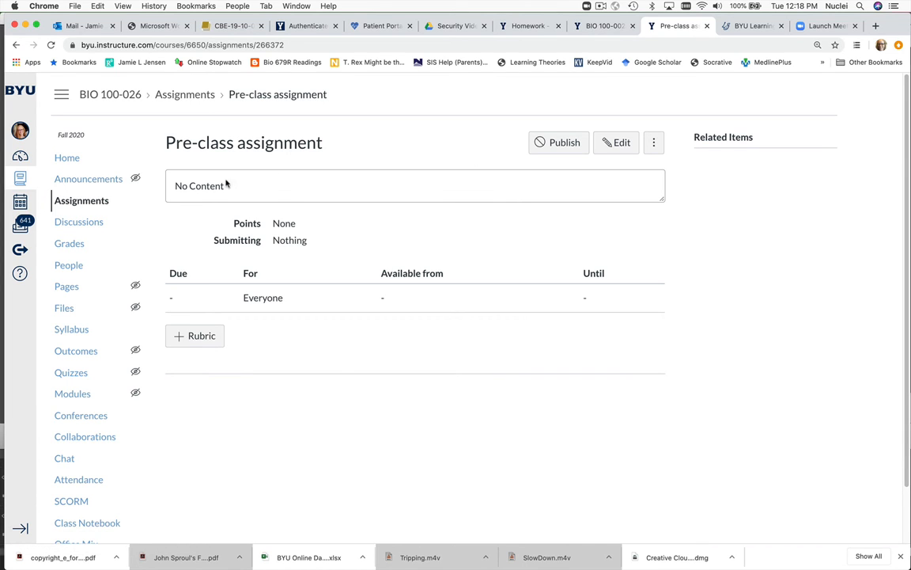
Step: Return to the course home page and add a new quiz named "Day 1 Pre-class Quiz" in the Pre-class Quizzes group to the Day 1 module
click(67, 158)
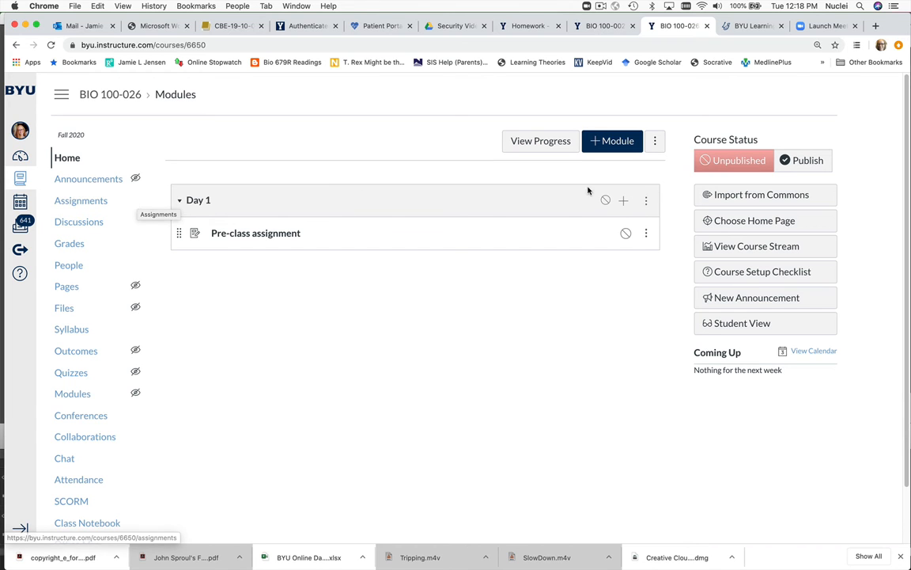
click(623, 200)
click(291, 211)
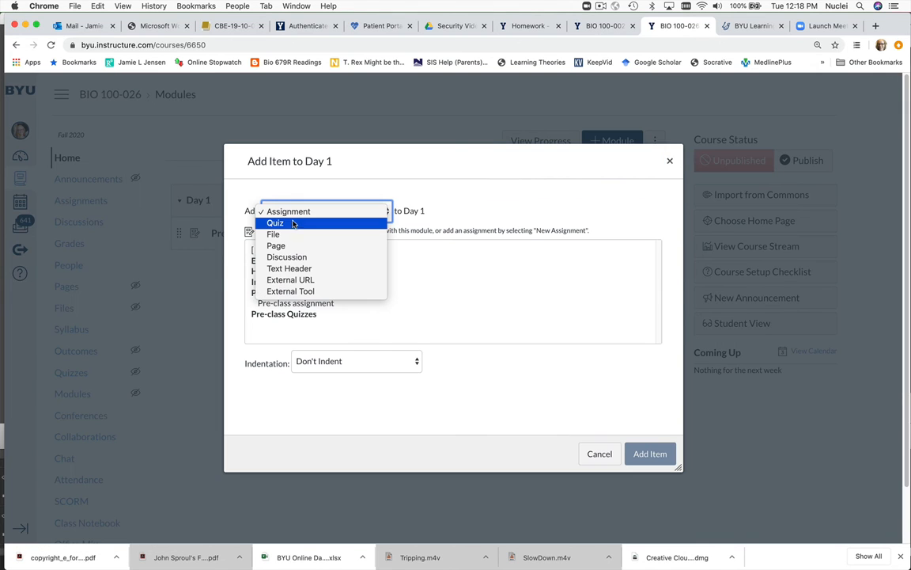
click(296, 225)
click(281, 251)
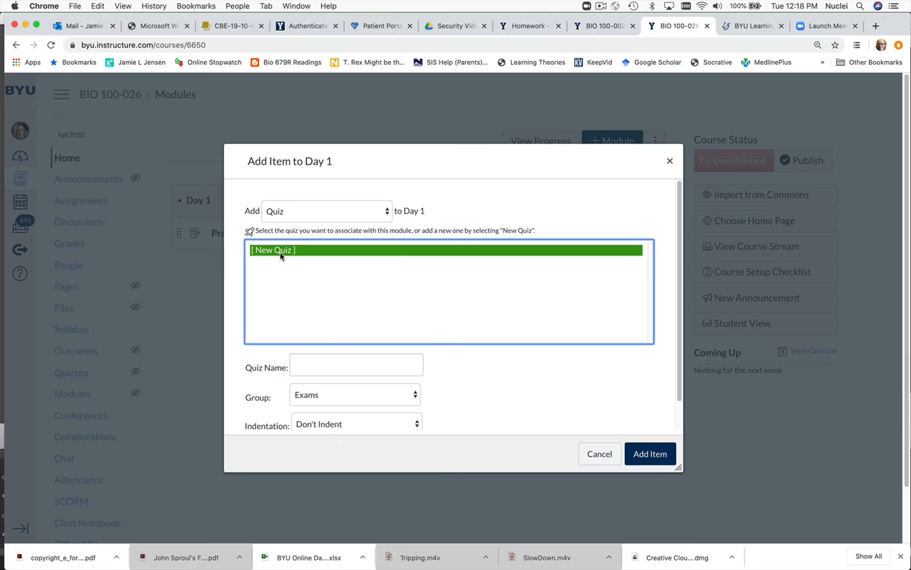
click(308, 363)
text(Day 1 Pre-class Quiz)
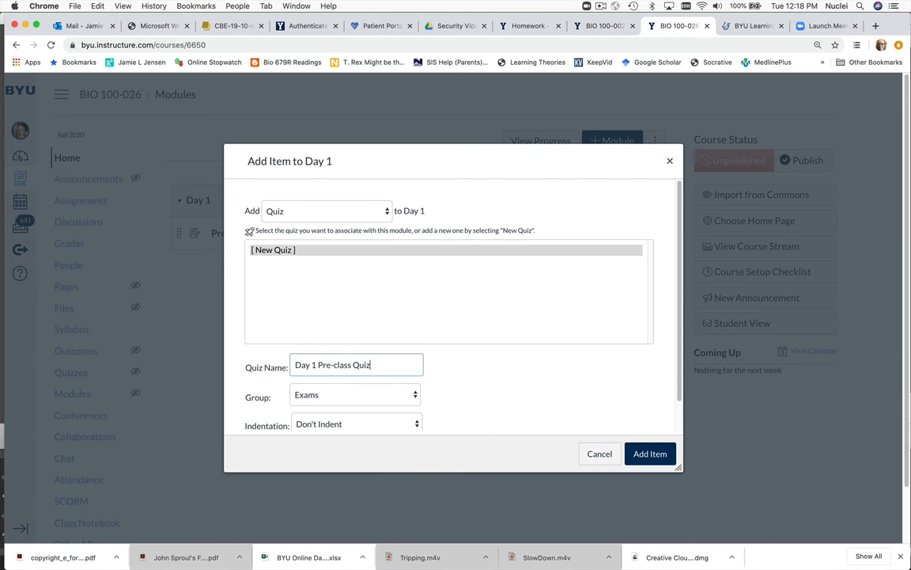
click(369, 396)
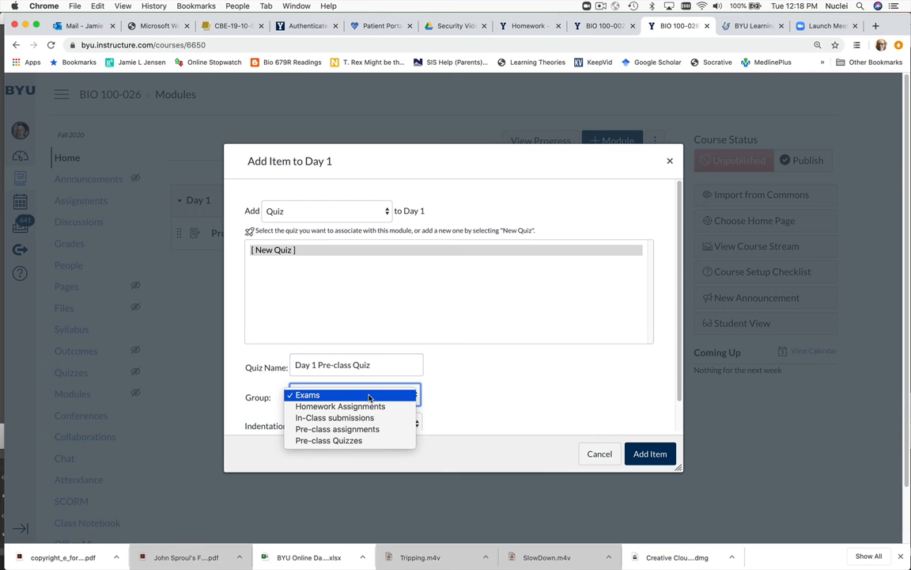
click(355, 440)
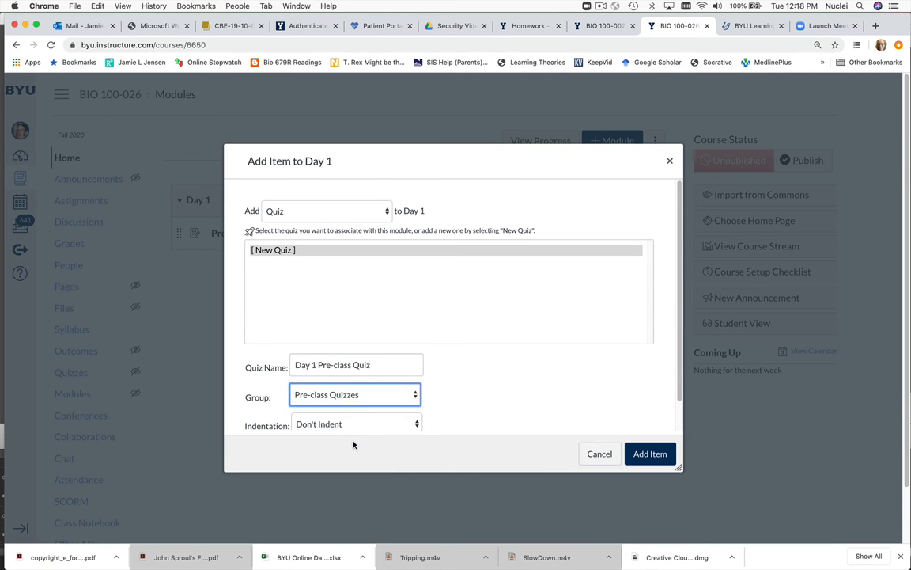
click(657, 453)
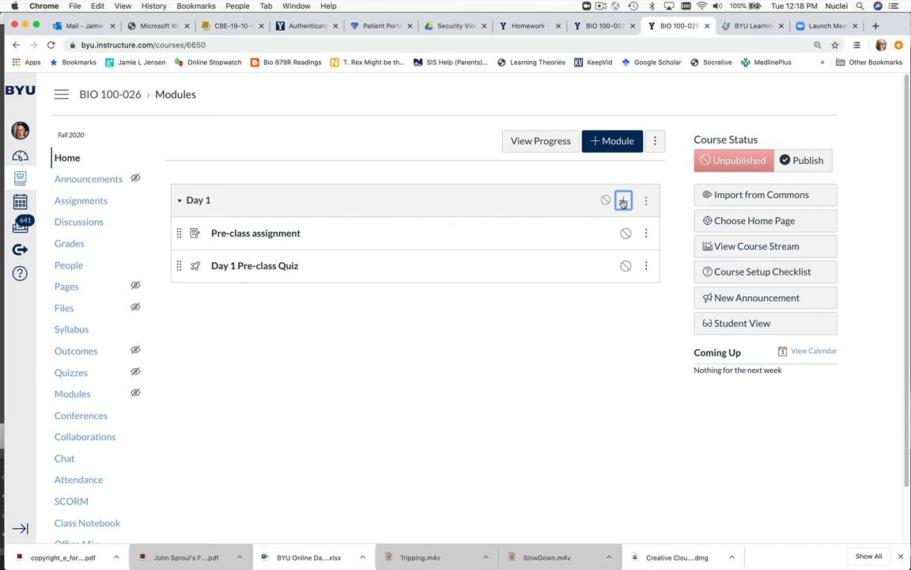
Step: Add a new assignment named "Day 1 in-class submissions" to the Day 1 module without indentation
click(624, 201)
click(299, 211)
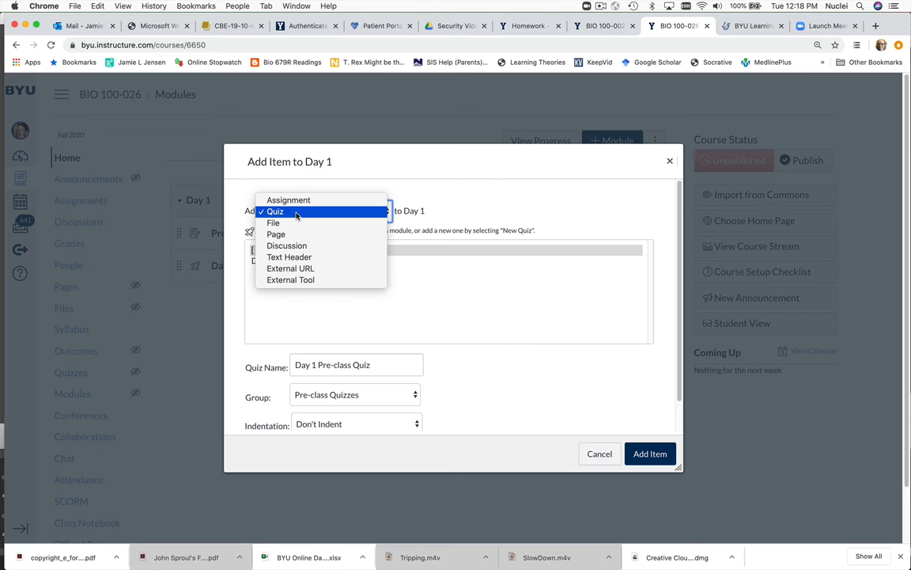
click(295, 200)
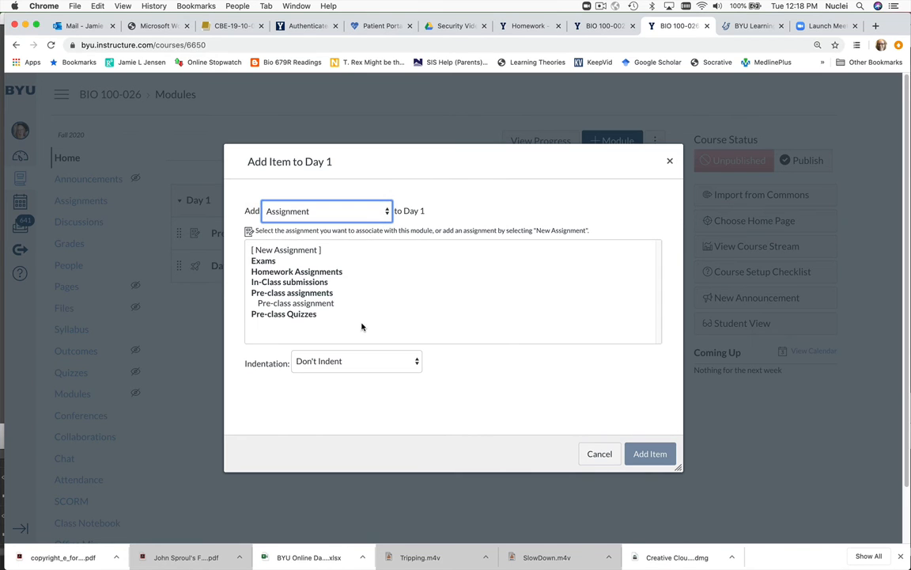
click(305, 251)
click(352, 360)
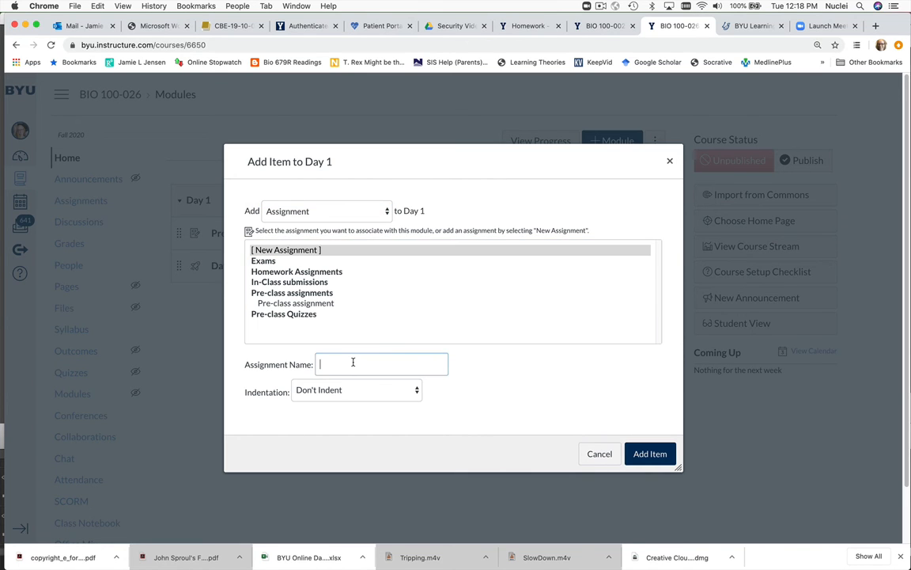
text(Day 1 in-class submissions)
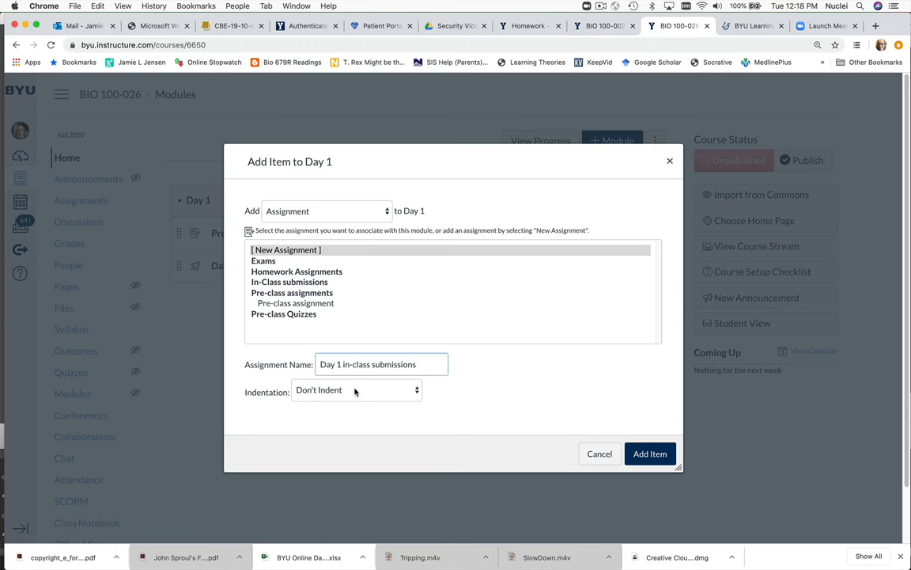
click(647, 453)
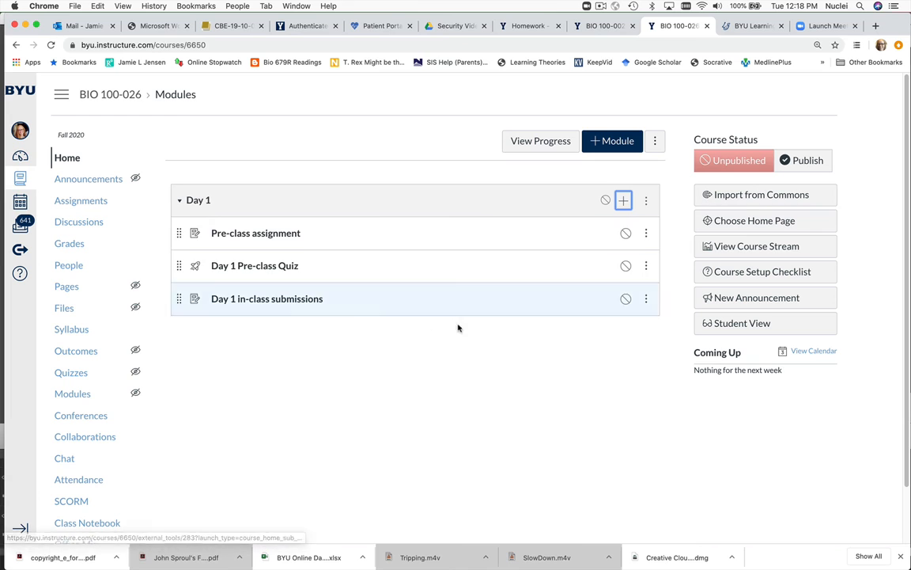
Step: Add a module named "Day 2" without a lock date and with Day 1 as its prerequisite
click(610, 149)
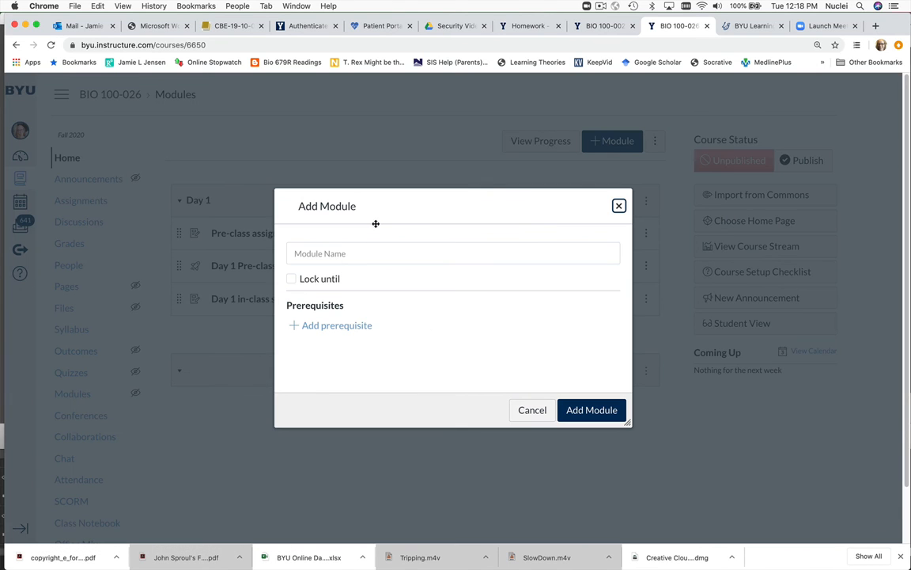
click(376, 253)
text(Day 2)
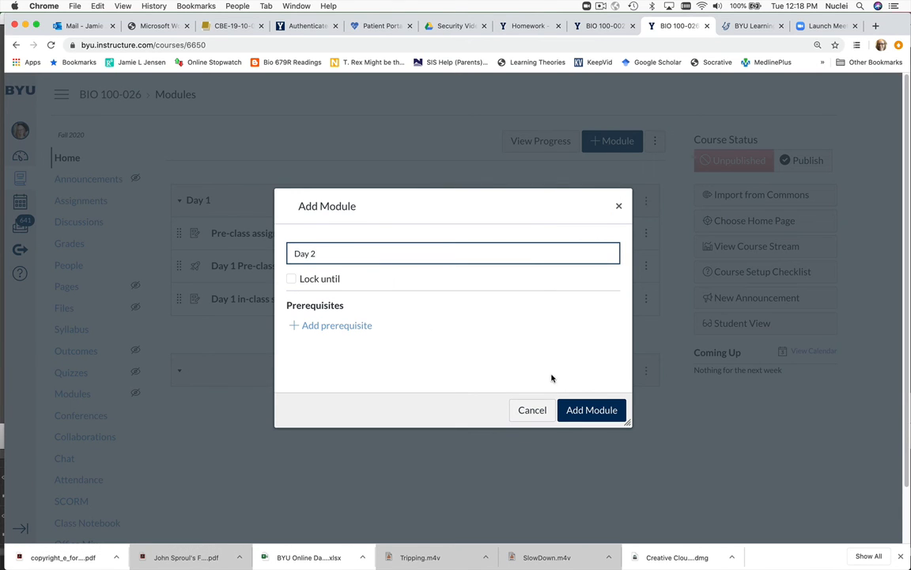
click(291, 279)
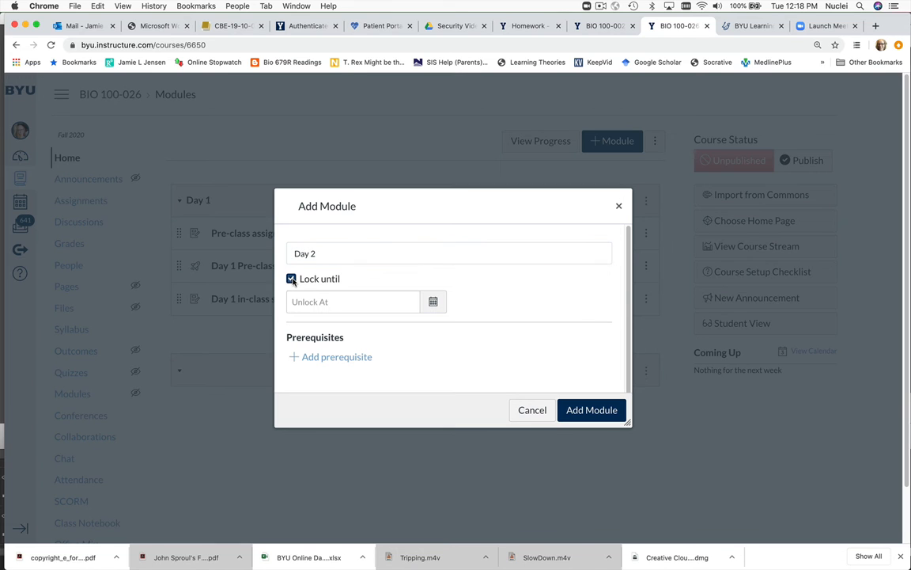
click(291, 280)
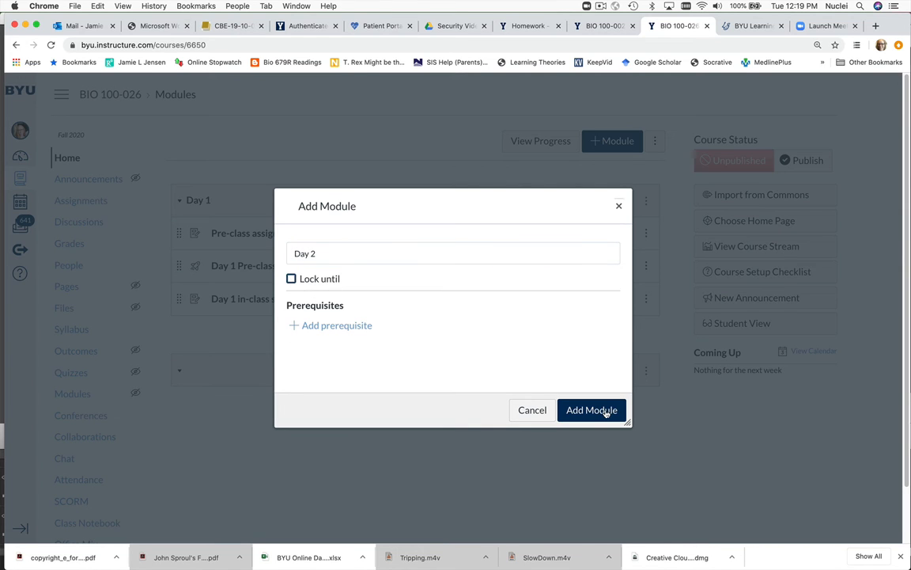
click(348, 326)
click(346, 328)
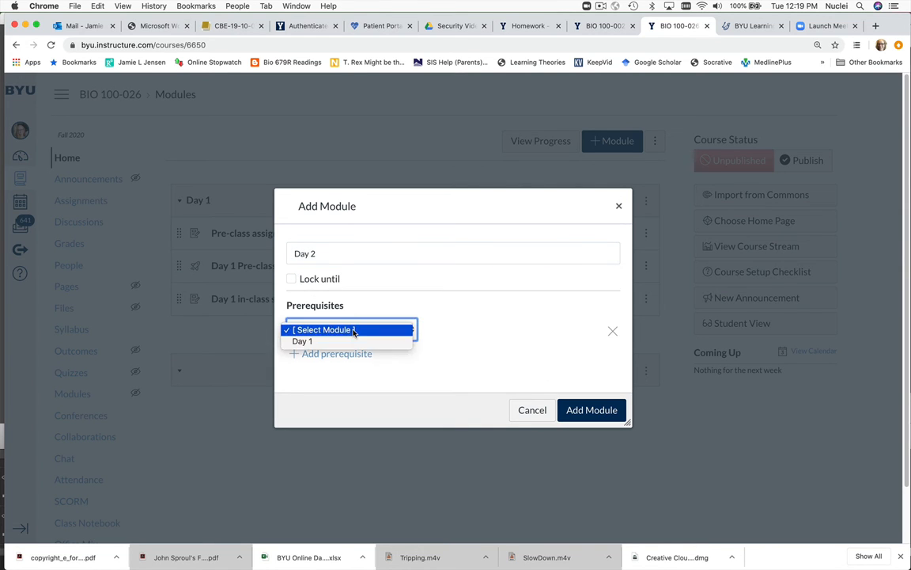
click(352, 341)
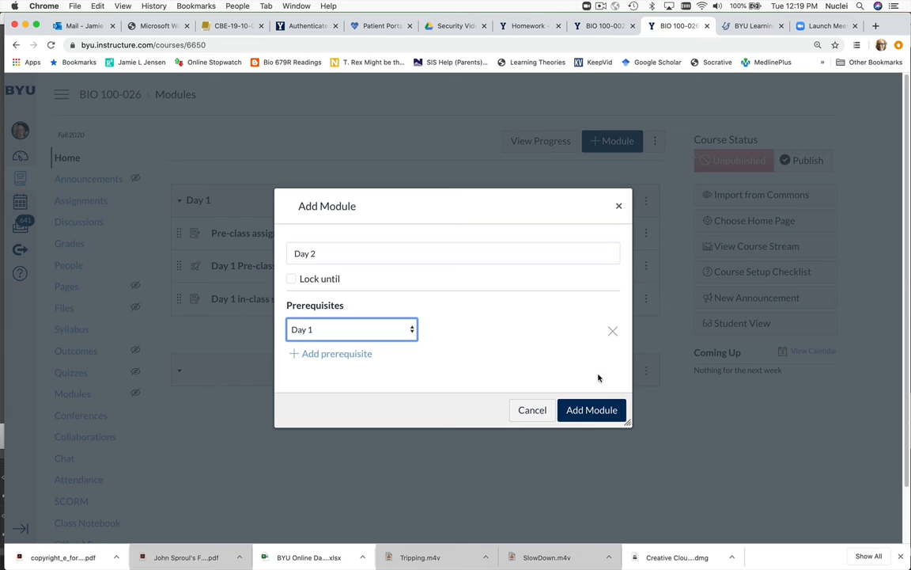
click(594, 410)
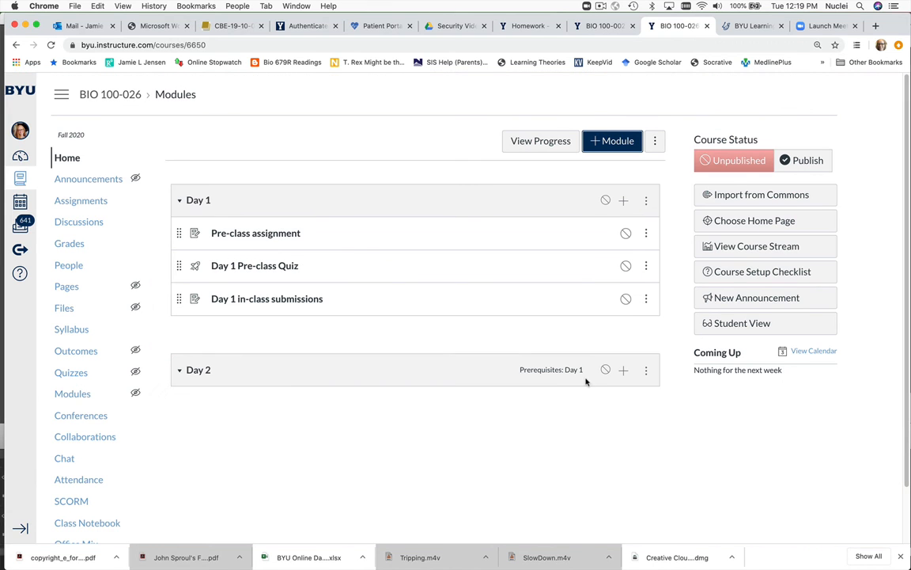
Step: Publish the Day 1 module with its items, including the pre-class quiz, and publish the Day 2 module
click(606, 201)
click(624, 267)
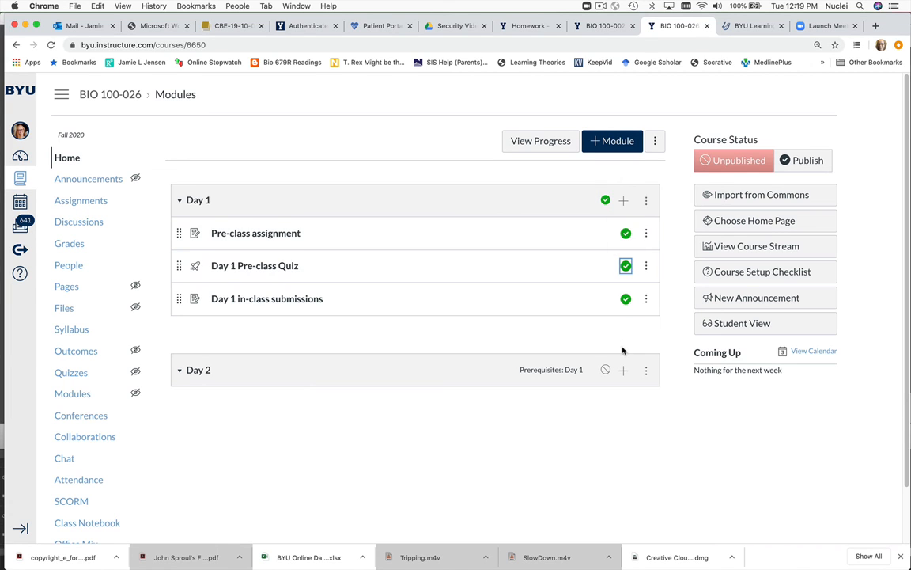
click(605, 370)
click(628, 267)
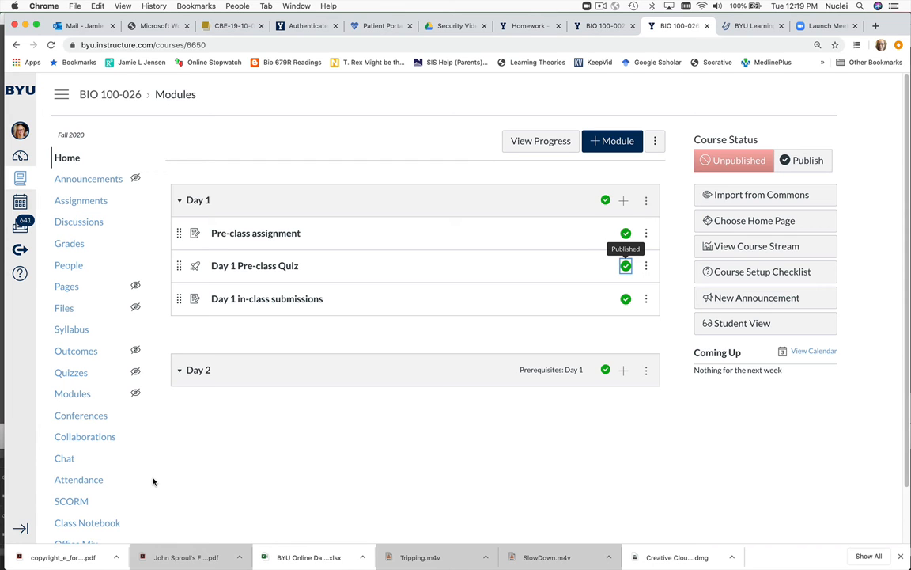
scroll(118, 451, down, 2)
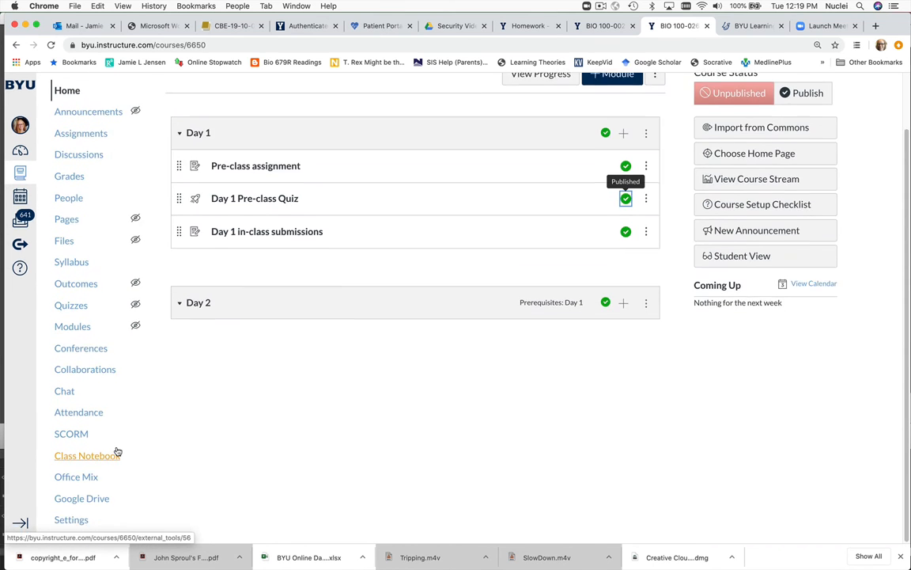
Step: In the course navigation settings, hide Google Drive, Office Mix, Class Notebook, SCORM, Attendance, Chat, Conferences and Collaborations from students
click(79, 525)
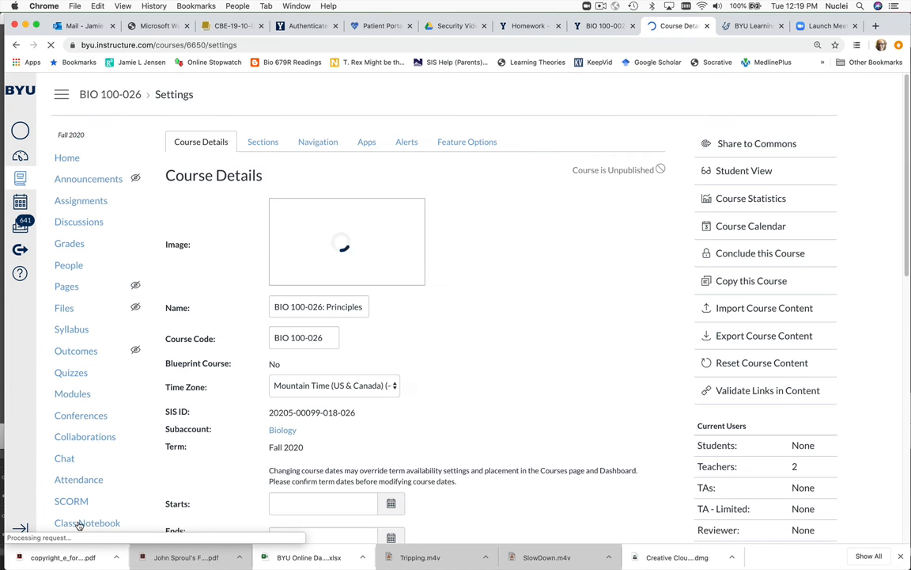
click(318, 142)
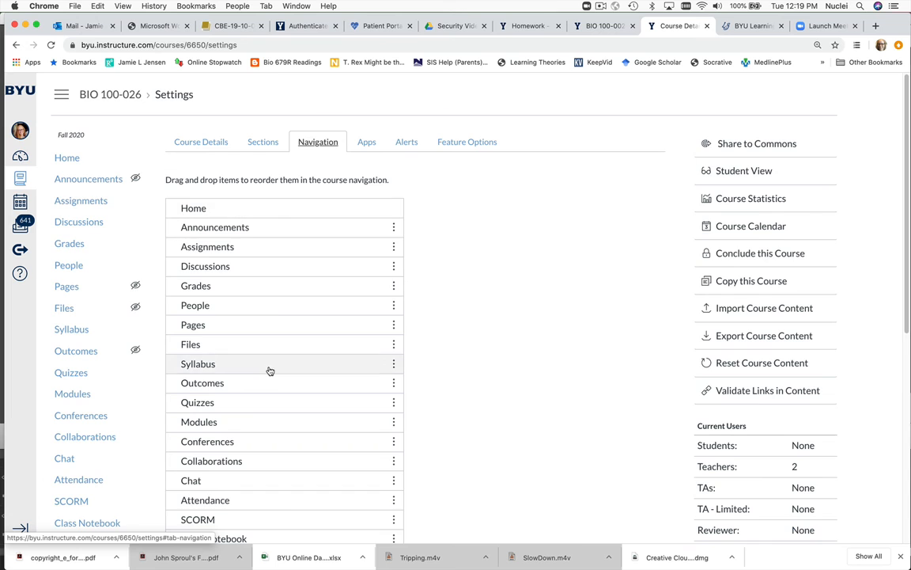
scroll(268, 370, down, 5)
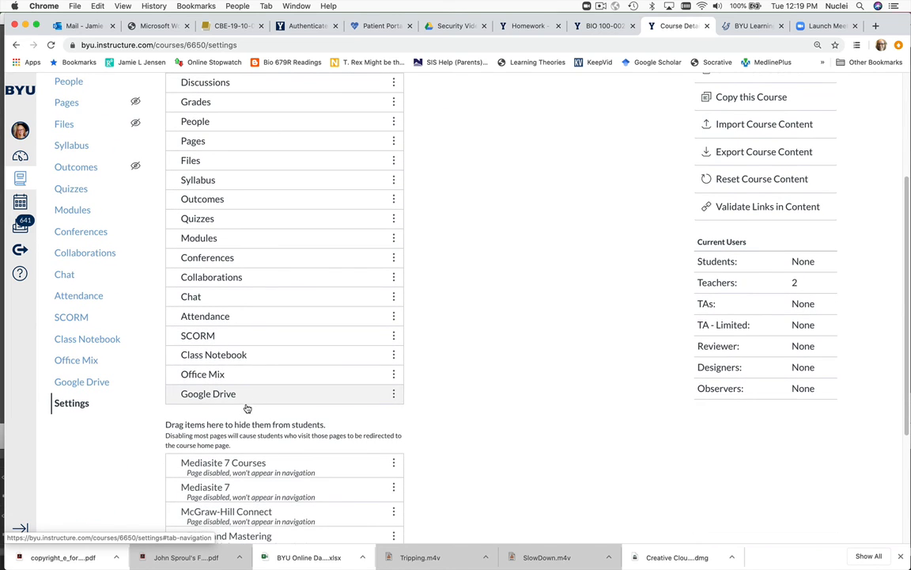
drag(246, 405, 246, 467)
drag(244, 383, 245, 455)
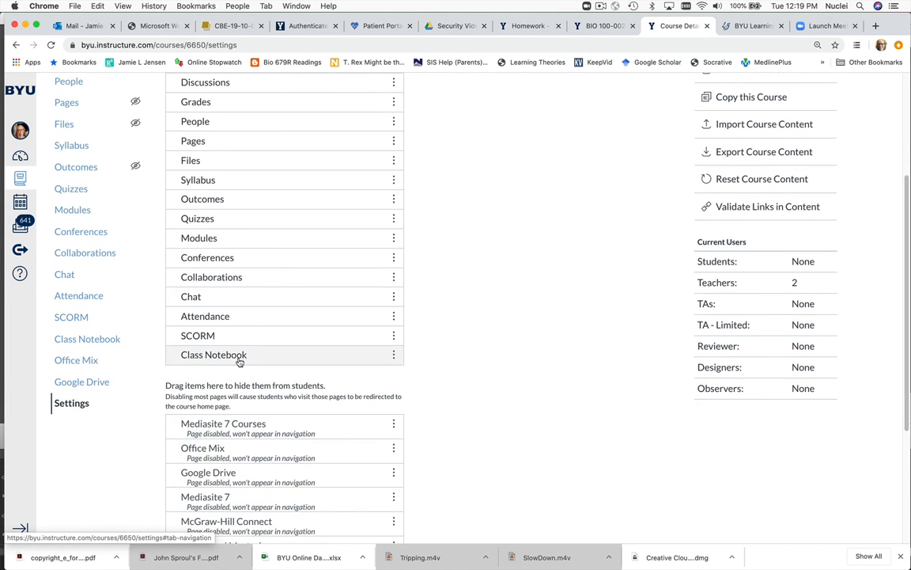
drag(240, 355, 229, 381)
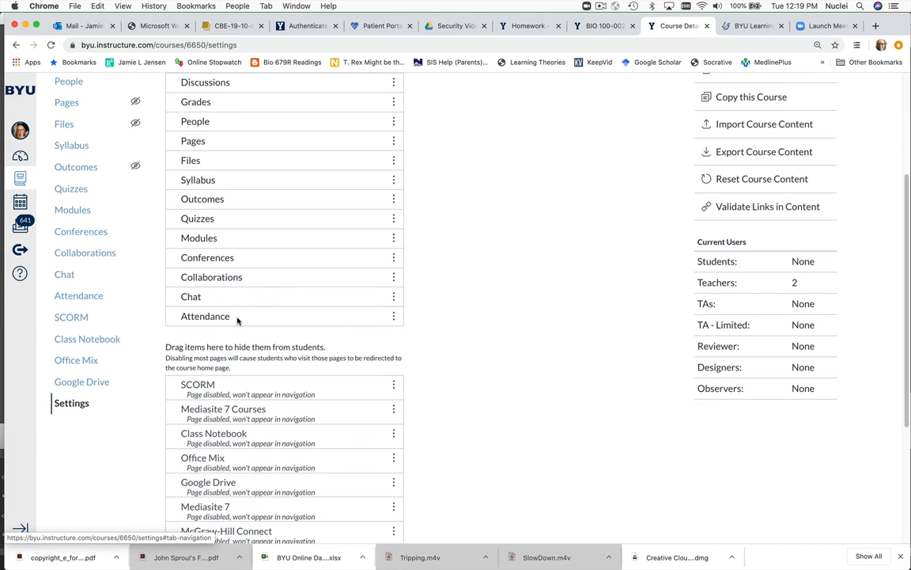
drag(238, 319, 235, 346)
drag(232, 297, 230, 333)
drag(230, 264, 231, 332)
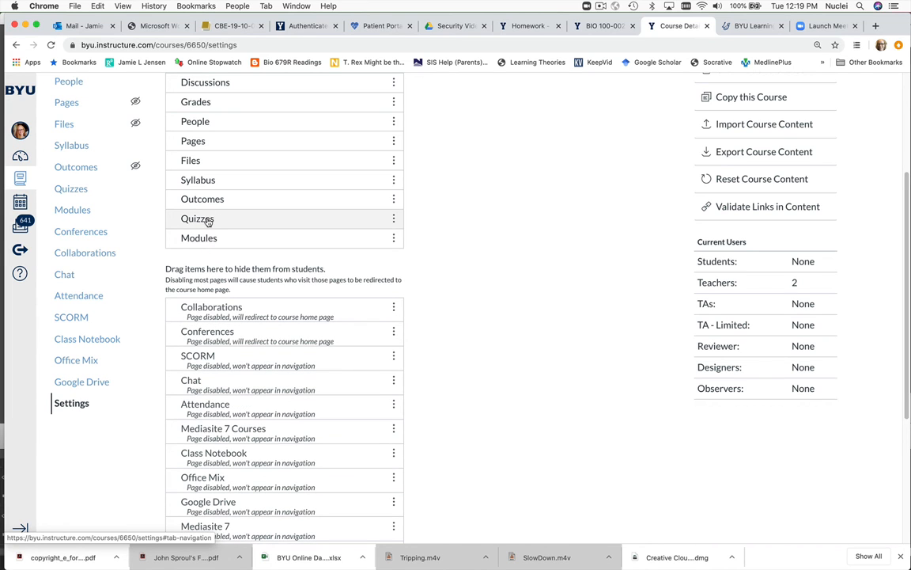
Step: Hide Quizzes, Files, Pages, People and Assignments from the student course navigation and save the navigation changes
drag(207, 222, 212, 294)
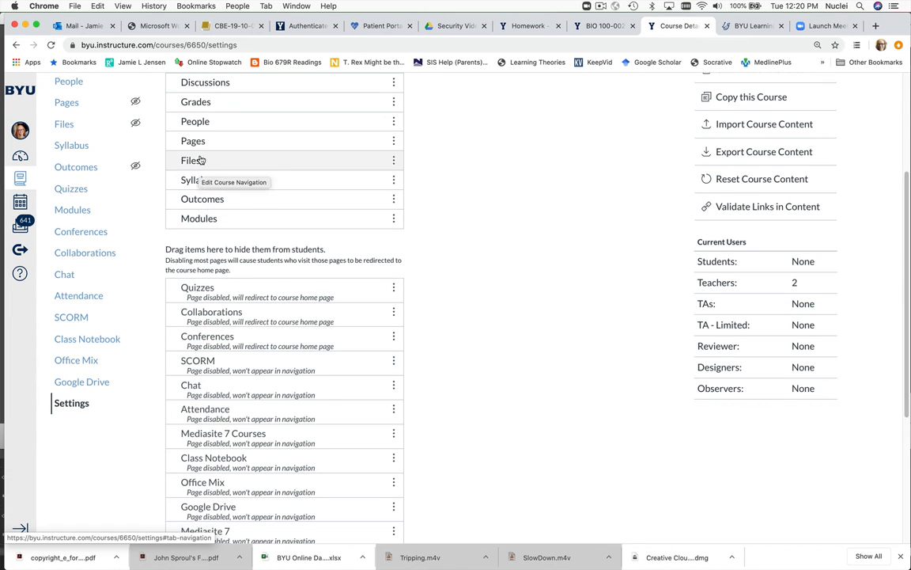
drag(197, 159, 210, 266)
drag(207, 146, 210, 252)
drag(195, 121, 207, 236)
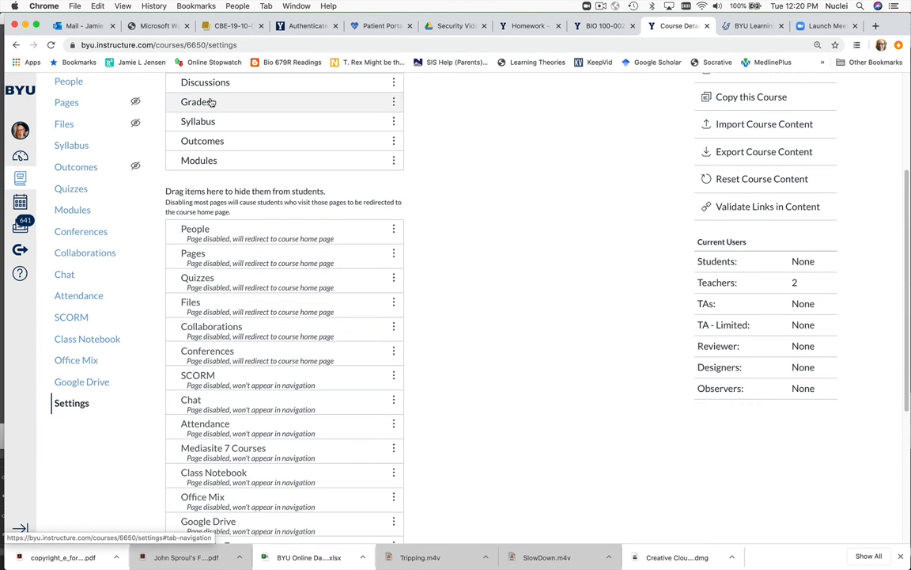
scroll(230, 127, up, 1)
scroll(231, 138, up, 1)
drag(229, 139, 235, 275)
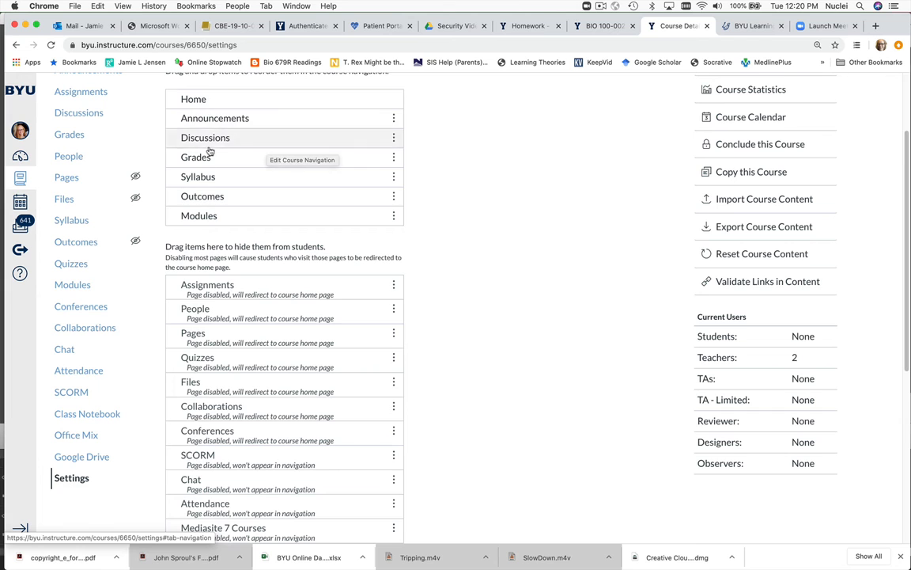
scroll(300, 199, up, 3)
scroll(302, 200, down, 10)
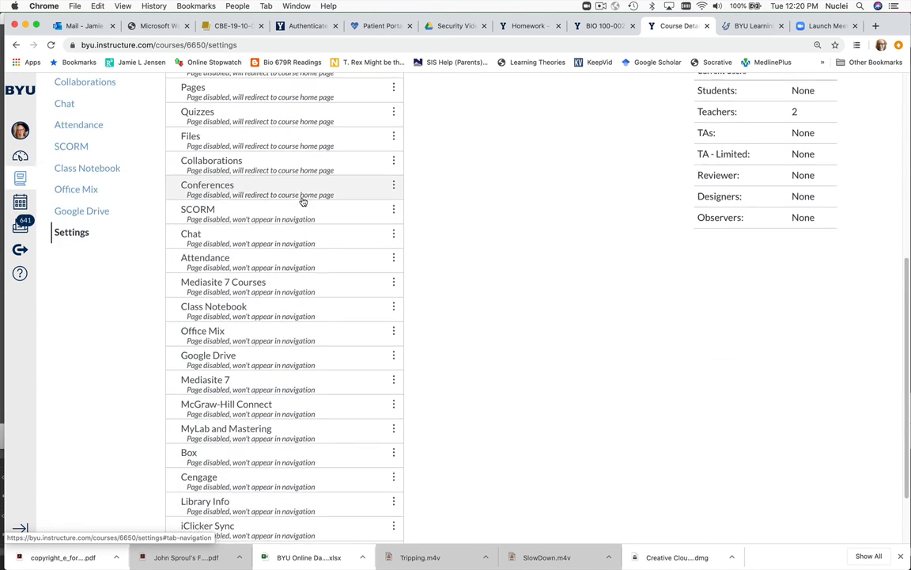
click(190, 505)
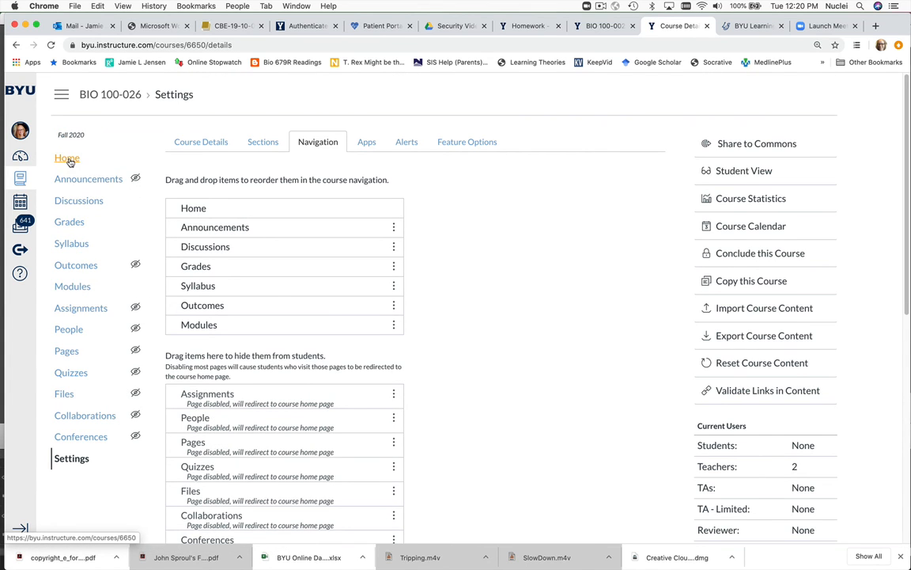
Step: Move Modules directly below Home in the course navigation order and save the change
drag(225, 323, 224, 224)
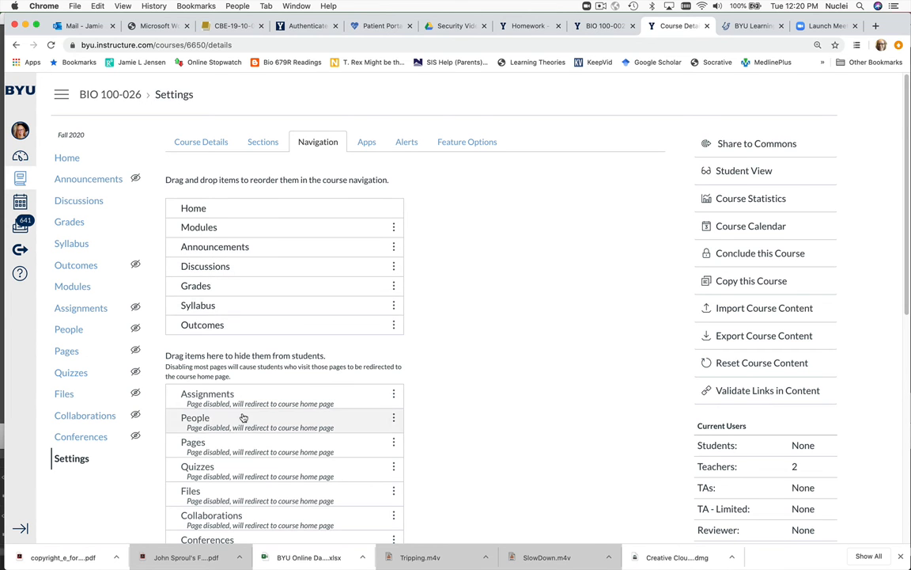
scroll(240, 417, down, 6)
click(184, 504)
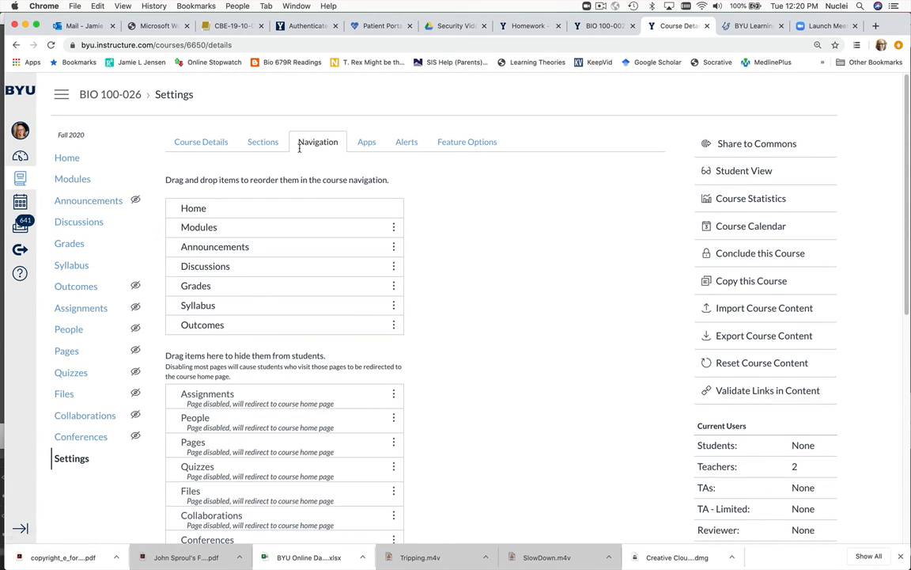
Step: Review the course details settings, including dates, grading scheme, license and visibility options
click(210, 141)
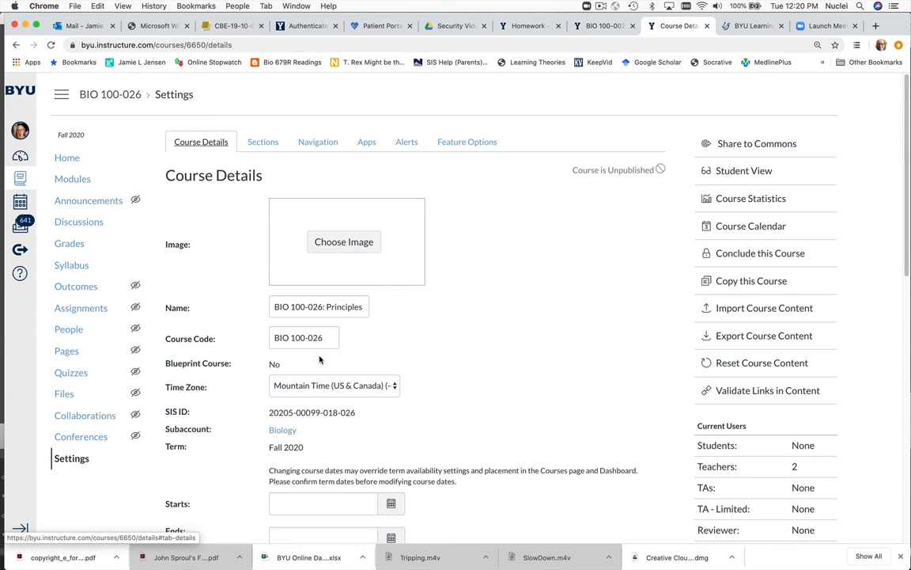
scroll(317, 396, down, 5)
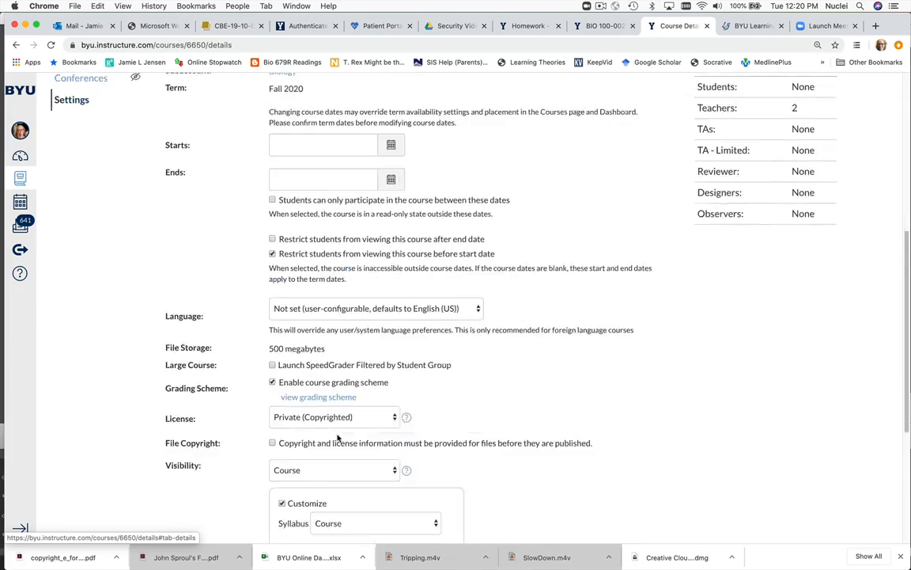
scroll(338, 438, down, 4)
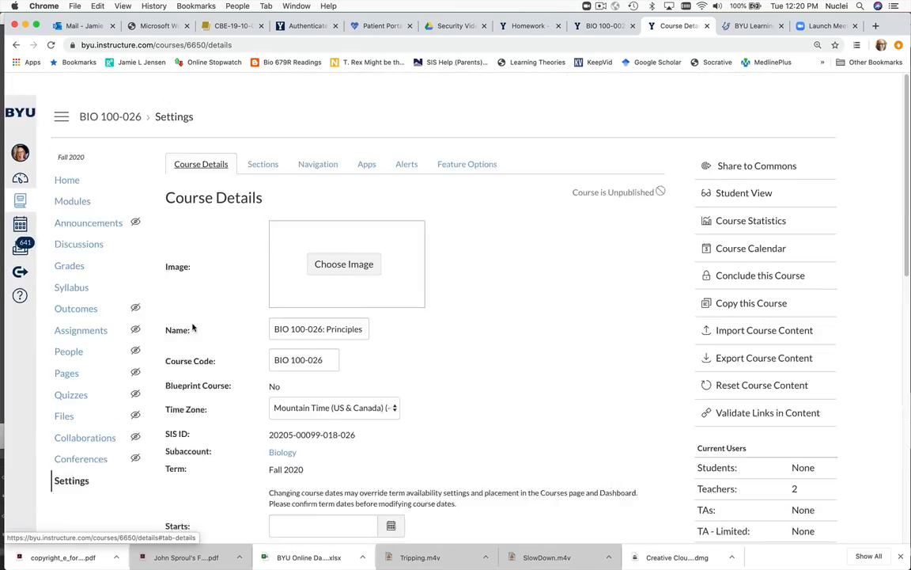
scroll(193, 326, down, 1)
Step: Return to the course home page and add a new quiz named "Day 2 Homework" in the Homework Assignments group to the Day 2 module
click(67, 159)
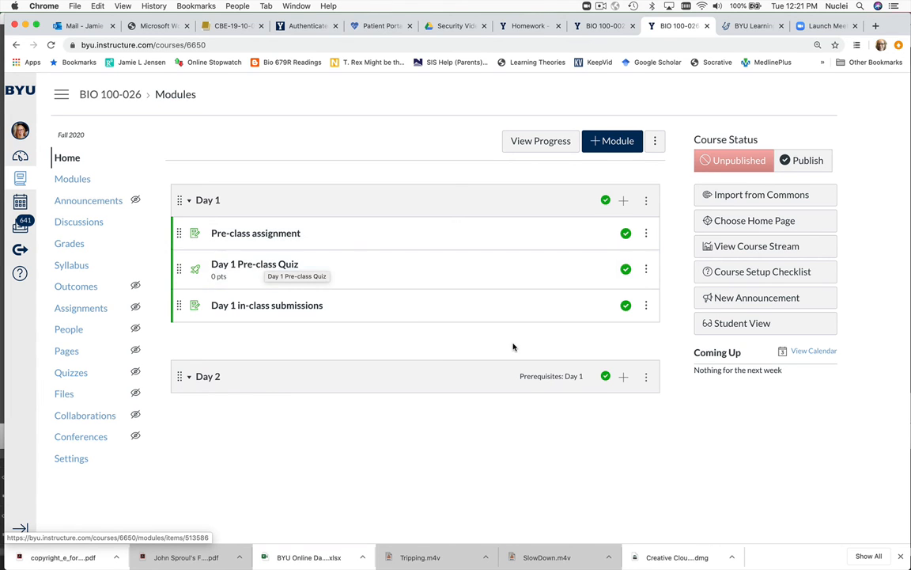
click(622, 379)
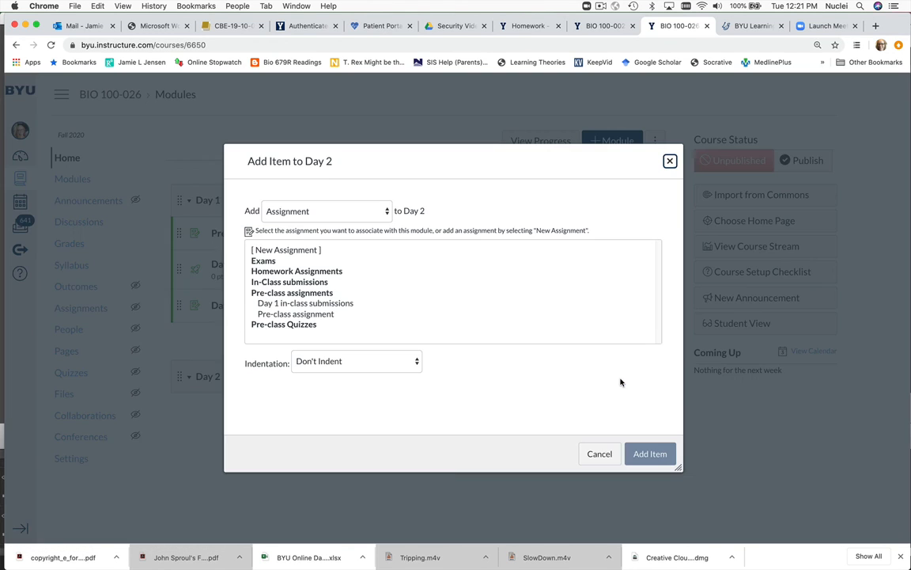
click(327, 211)
click(322, 224)
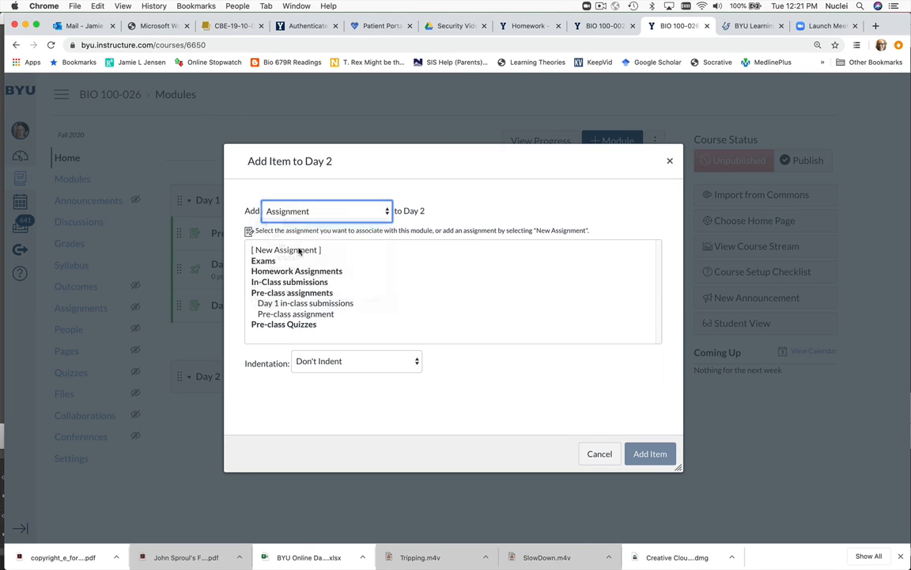
click(284, 250)
click(315, 364)
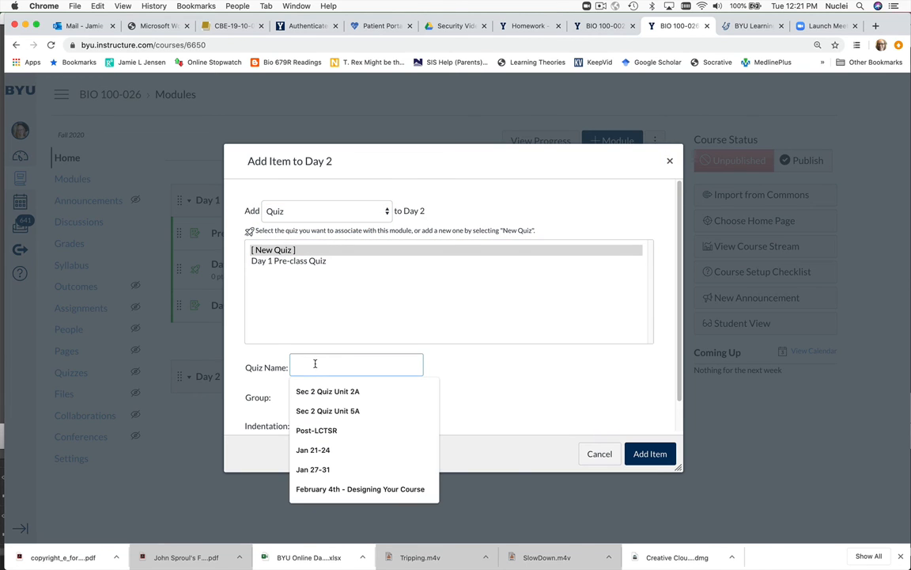
text(Day 2 Homework)
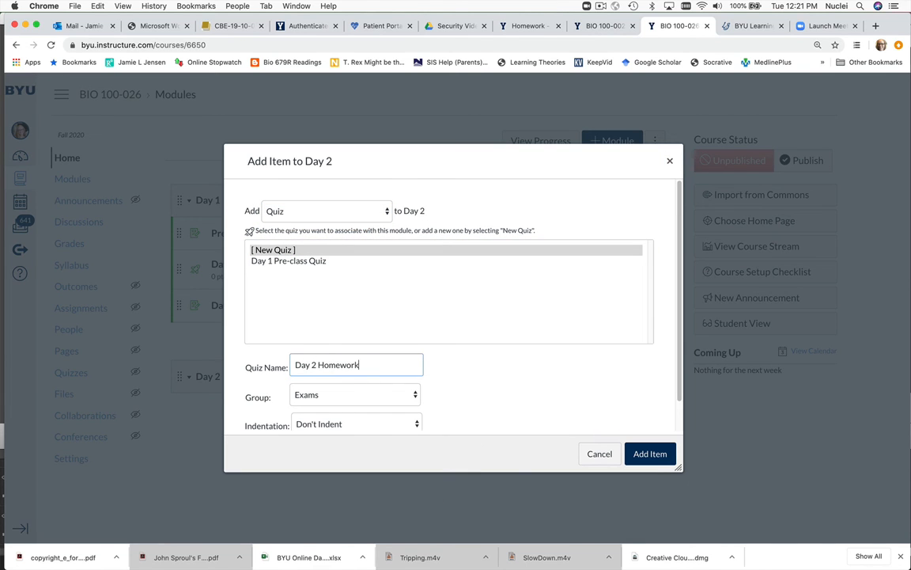
click(348, 394)
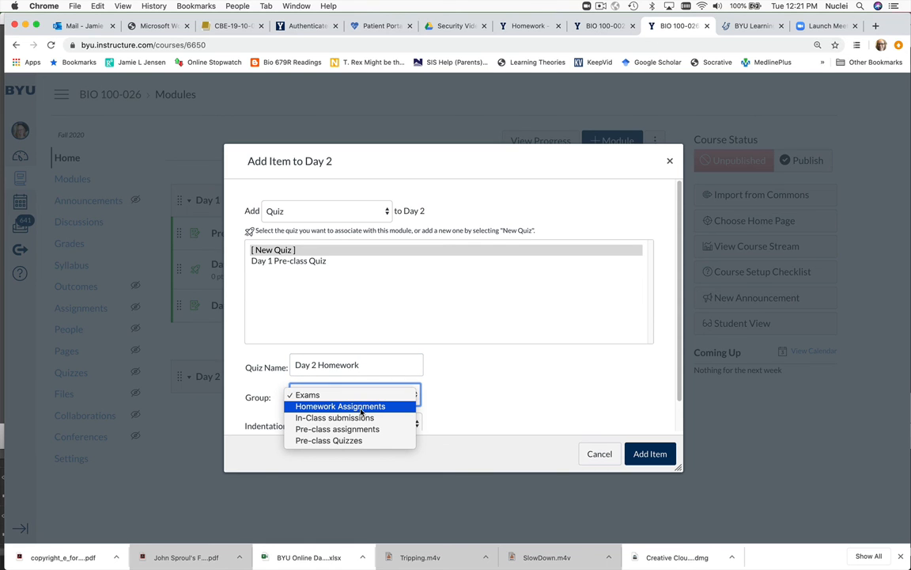
click(361, 407)
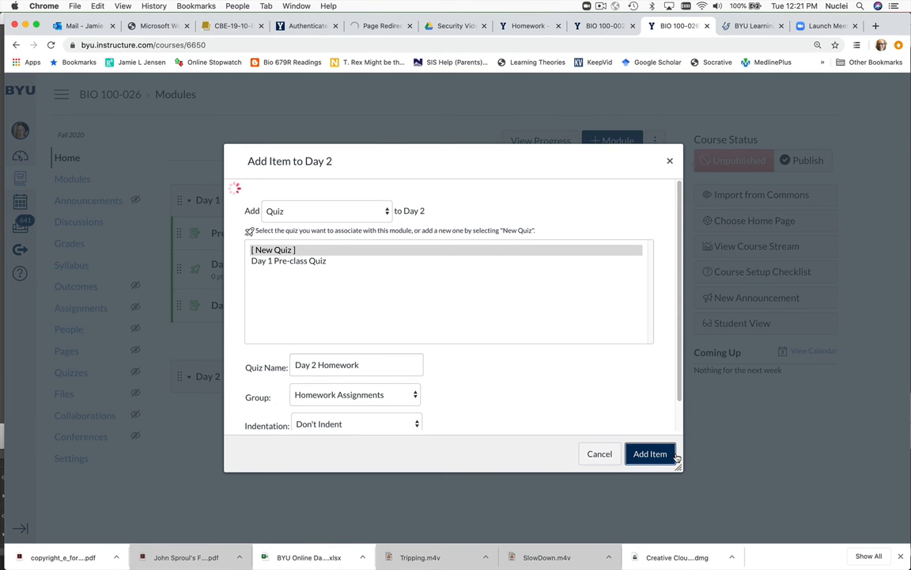
click(650, 454)
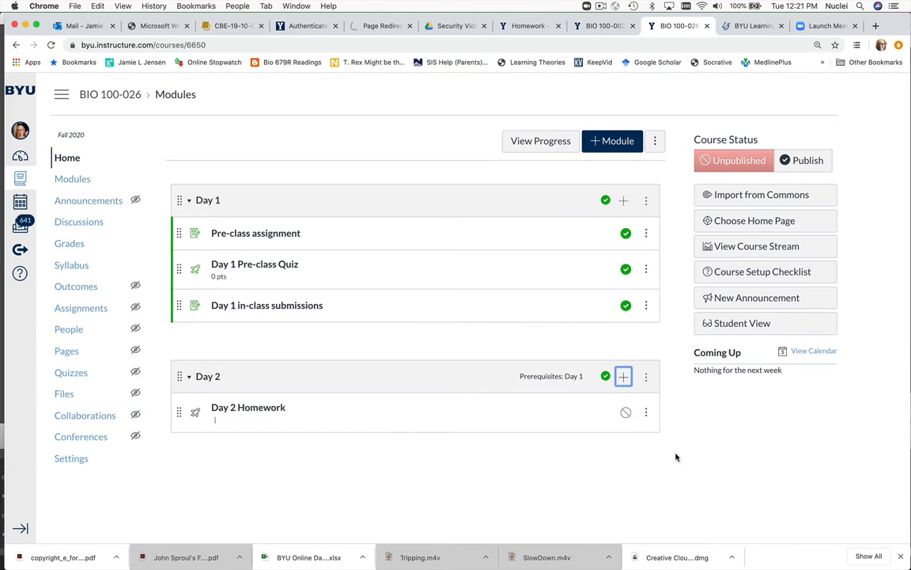
Step: Open the Day 2 Homework quiz for editing, keeping its type as Graded Quiz and its assignment group as Homework Assignments
click(260, 409)
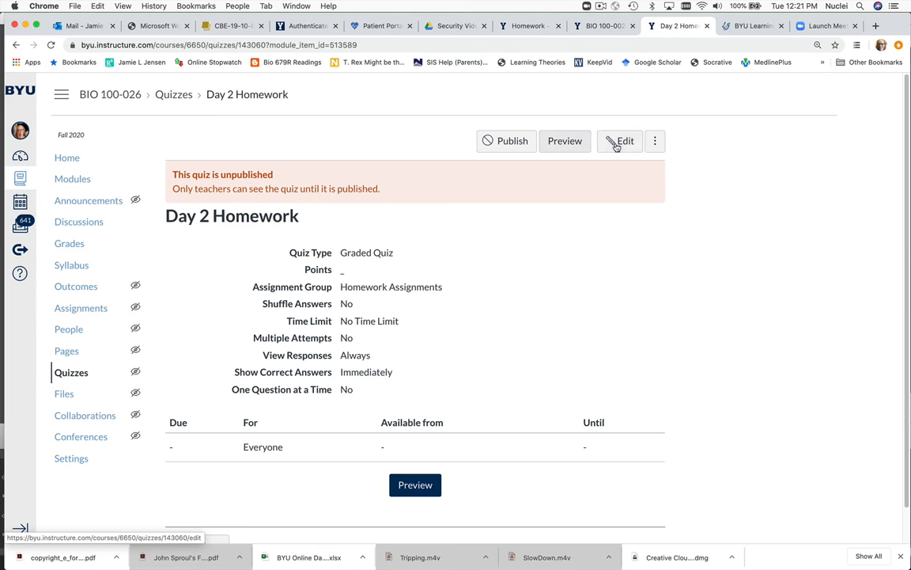
click(616, 144)
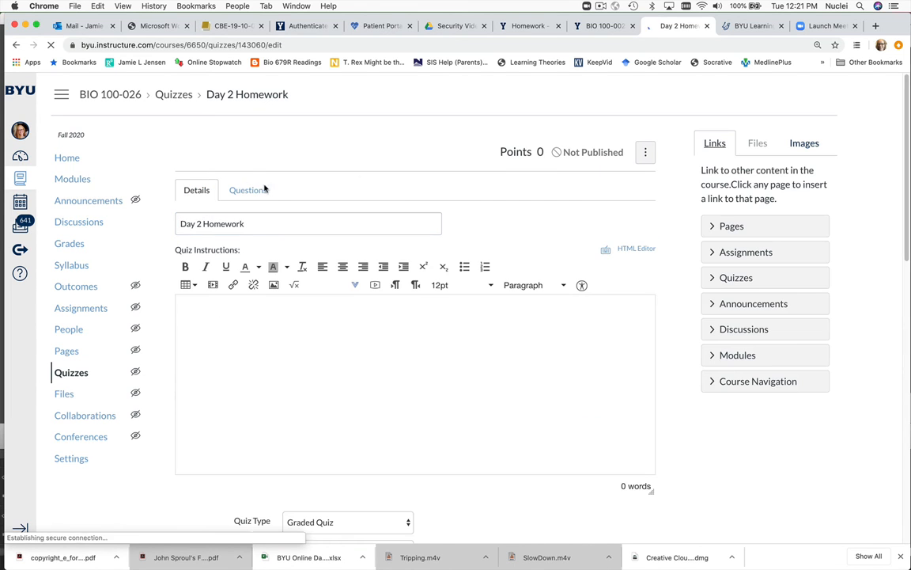
scroll(309, 242, down, 5)
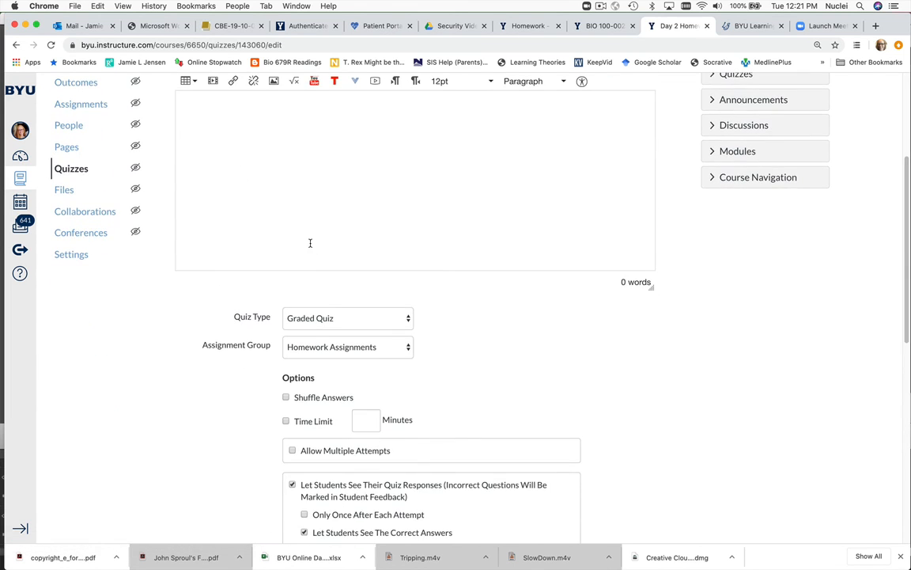
click(339, 318)
click(339, 317)
scroll(321, 324, down, 2)
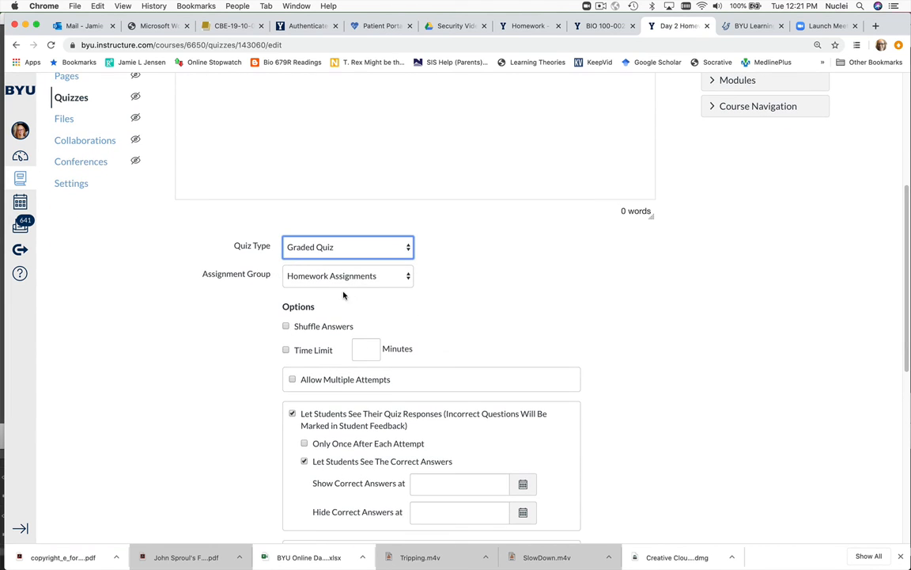
click(341, 276)
click(344, 276)
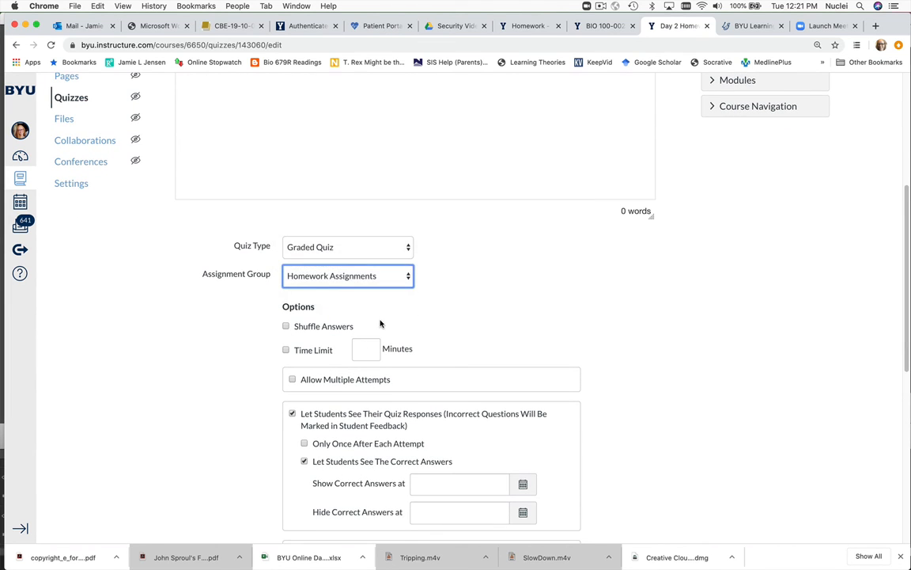
Step: Allow multiple attempts on the Day 2 Homework quiz, keeping the highest score and leaving the number of attempts unlimited
scroll(380, 320, down, 2)
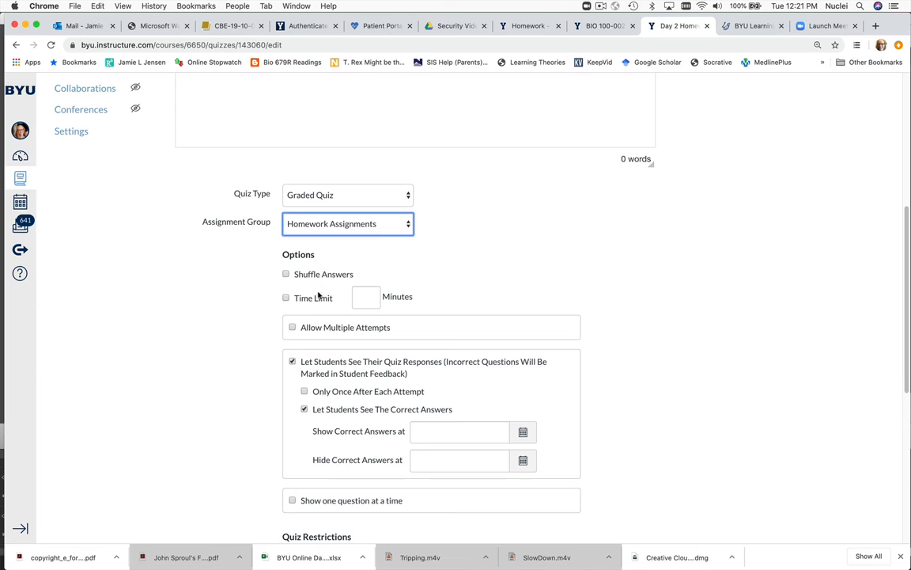
click(292, 327)
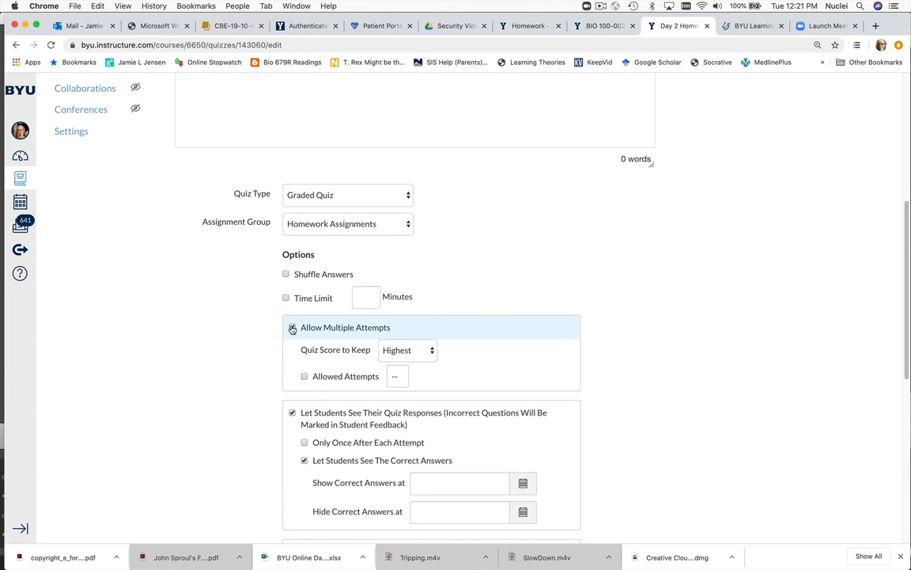
click(407, 349)
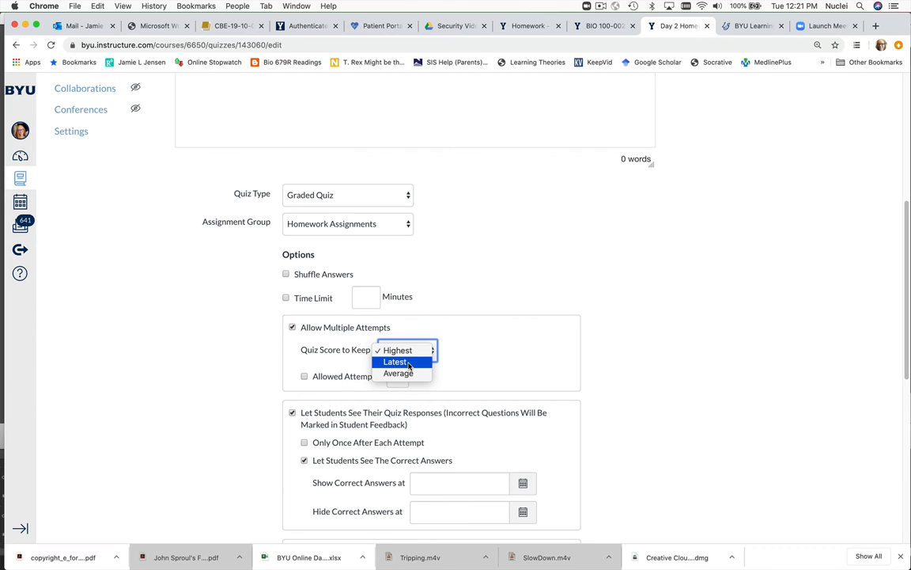
click(407, 351)
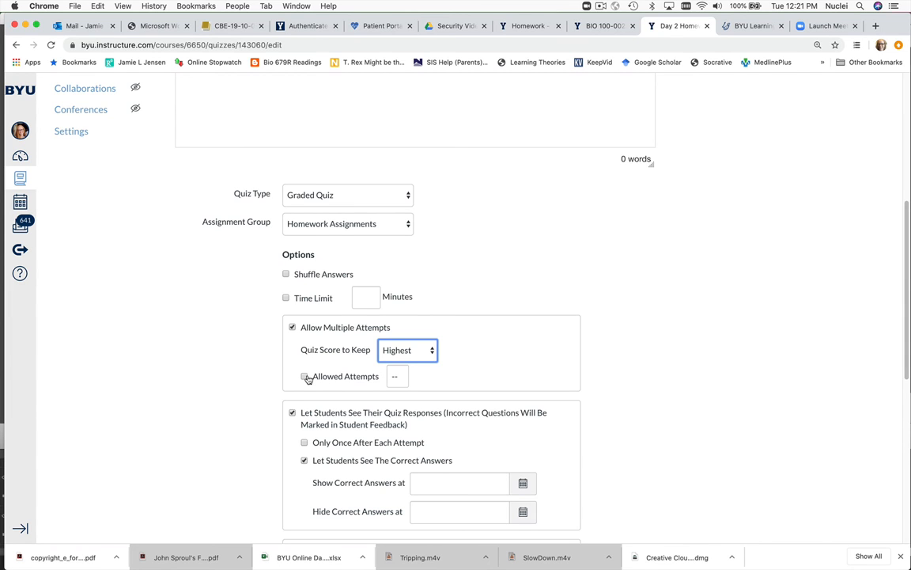
scroll(312, 348, down, 2)
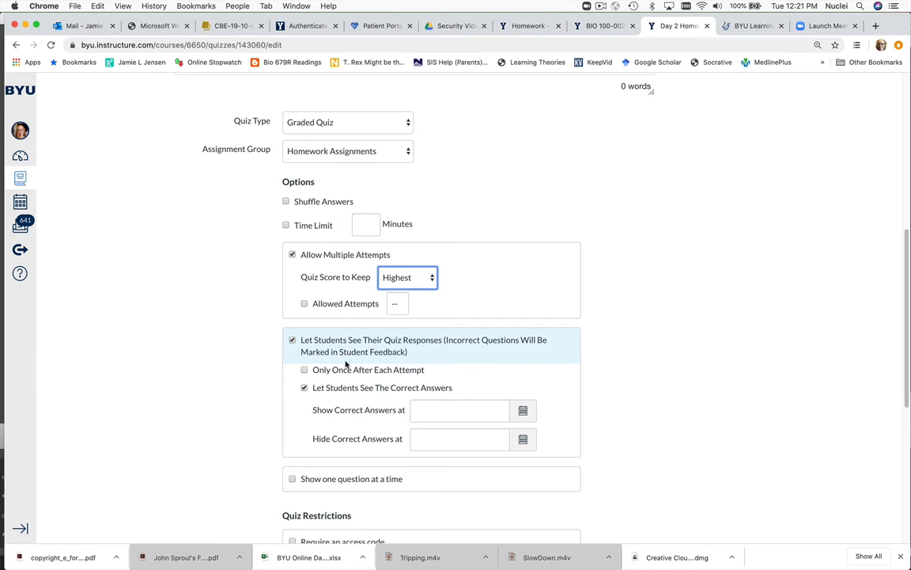
scroll(358, 438, down, 3)
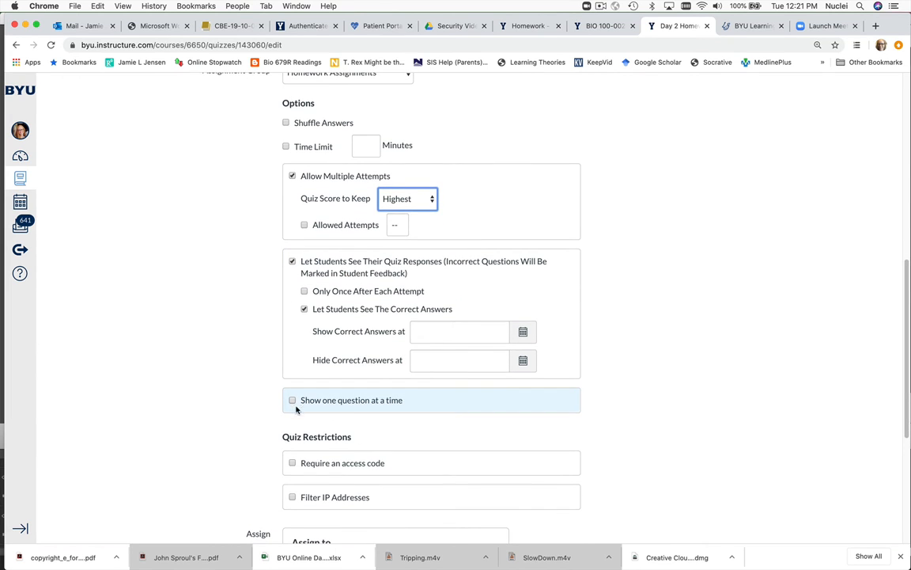
Step: Add a new question to the Day 2 Homework quiz with the text "This is a homework assignment about genetics..."
scroll(301, 407, down, 4)
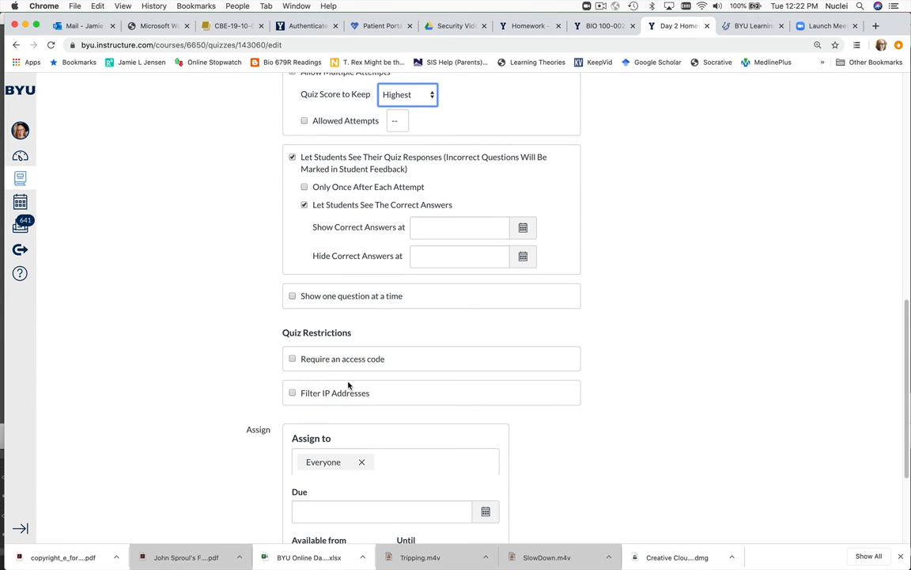
scroll(348, 382, down, 5)
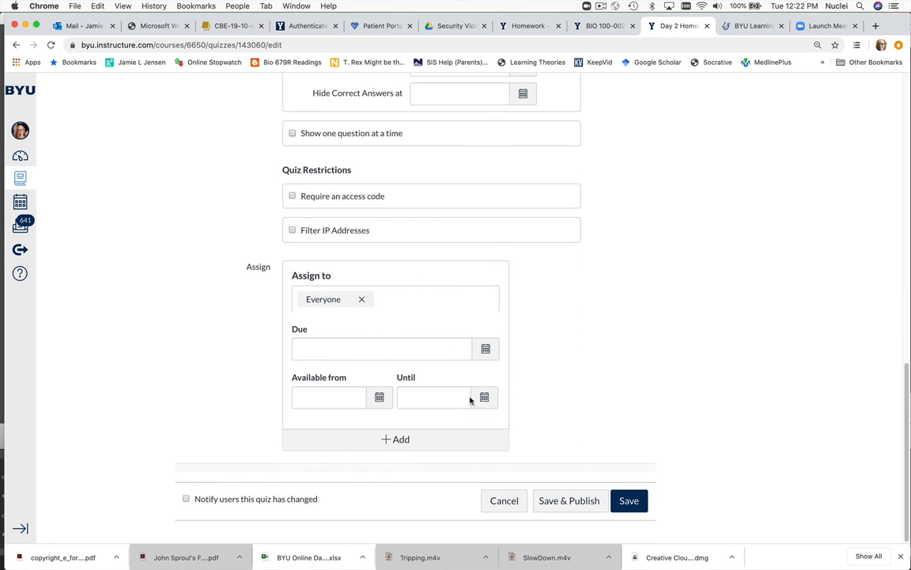
scroll(551, 350, up, 15)
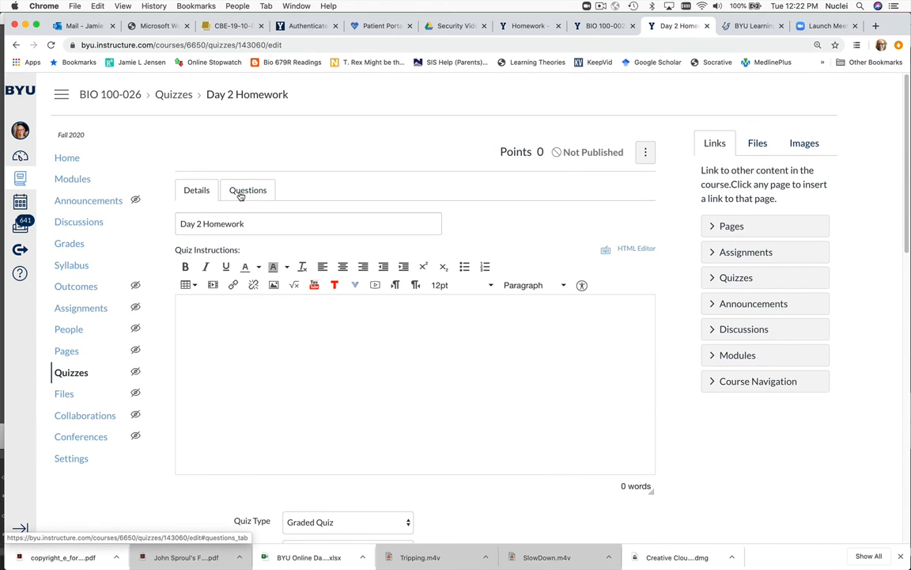
click(239, 191)
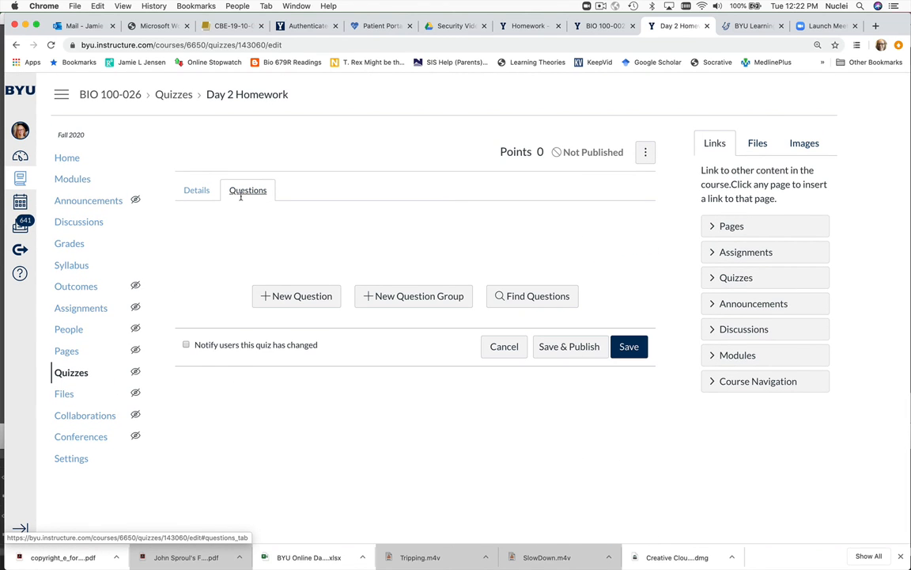
click(309, 299)
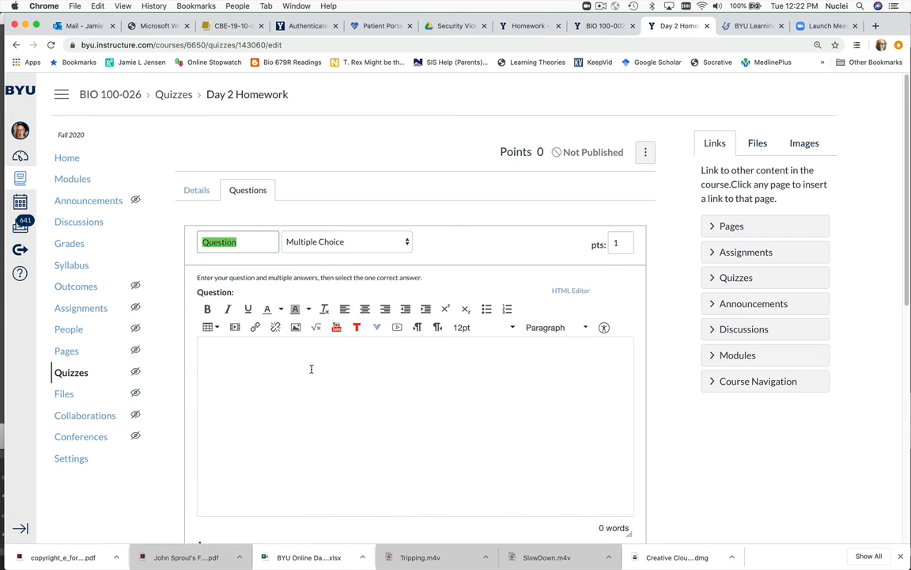
click(311, 368)
text(This is a quix)
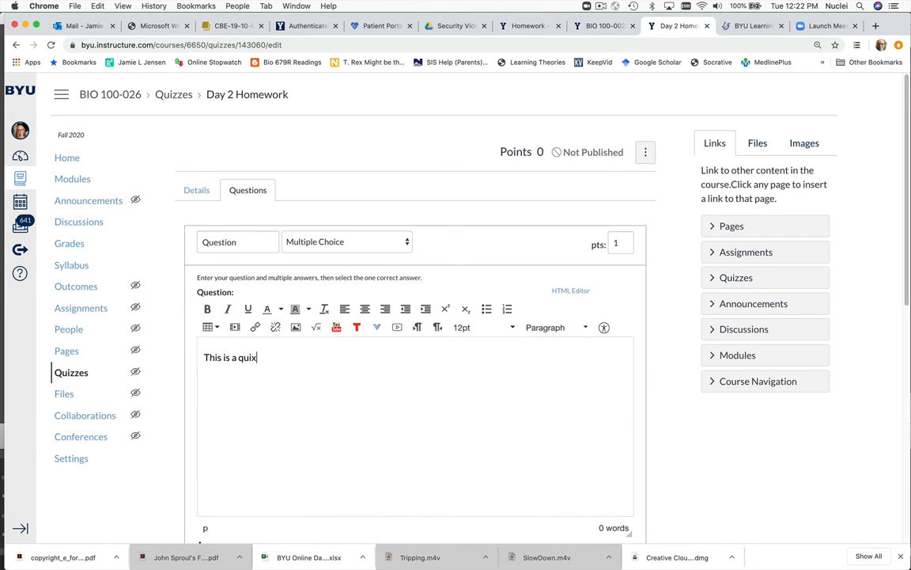
key(BackSpace)
key(BackSpace)
key(BackSpace)
key(BackSpace)
text(homework assignment about )
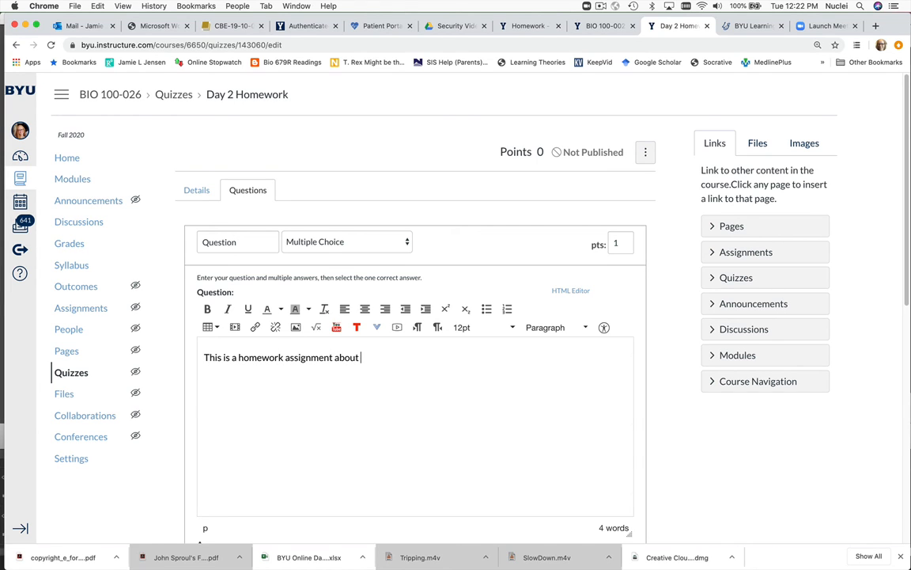
text(genetics...)
Step: Change the genetics introduction to a Text (no question) item, name it "Intro" and save it
click(342, 242)
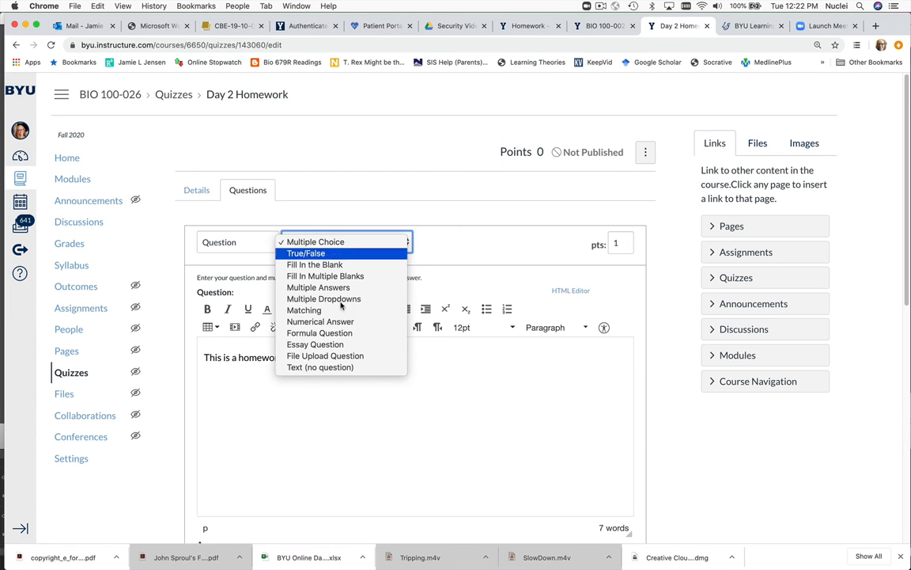
click(335, 369)
scroll(397, 406, down, 4)
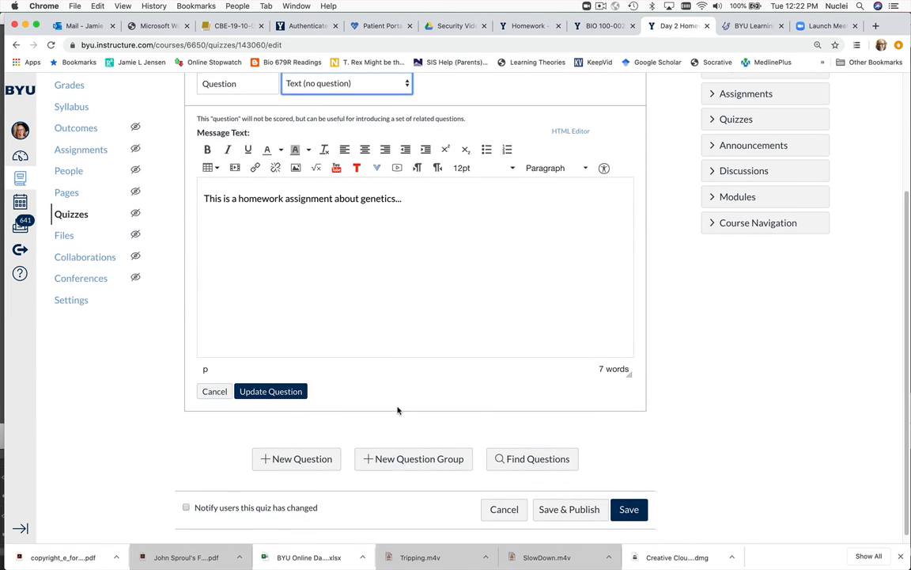
double_click(229, 83)
text(Intro)
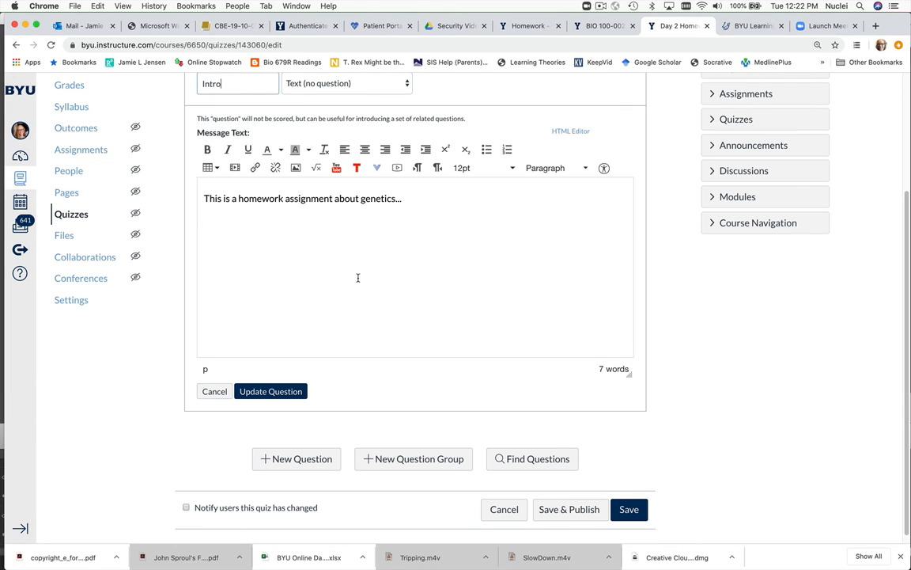
click(283, 391)
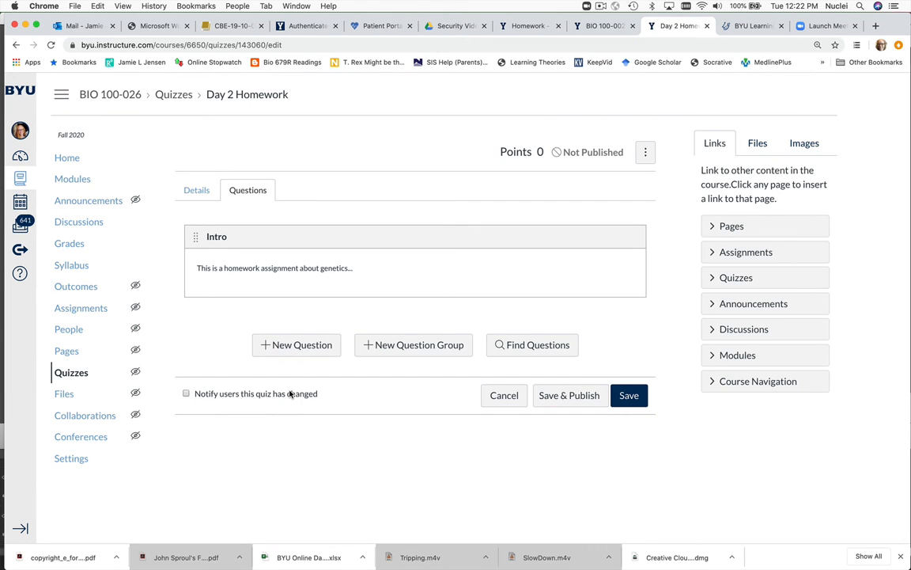
Step: Add another question to the quiz, keeping the Multiple Choice type, and name it "Question 1"
click(301, 345)
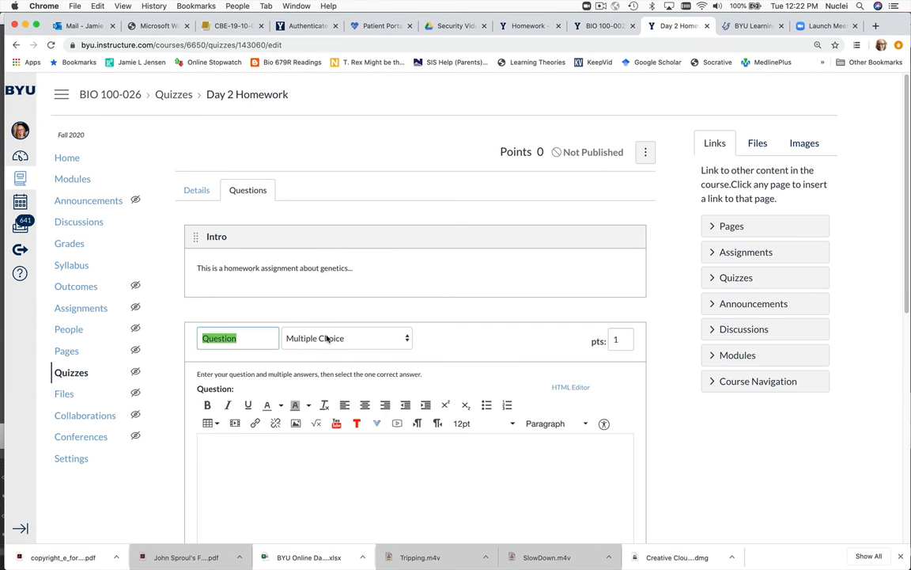
click(328, 338)
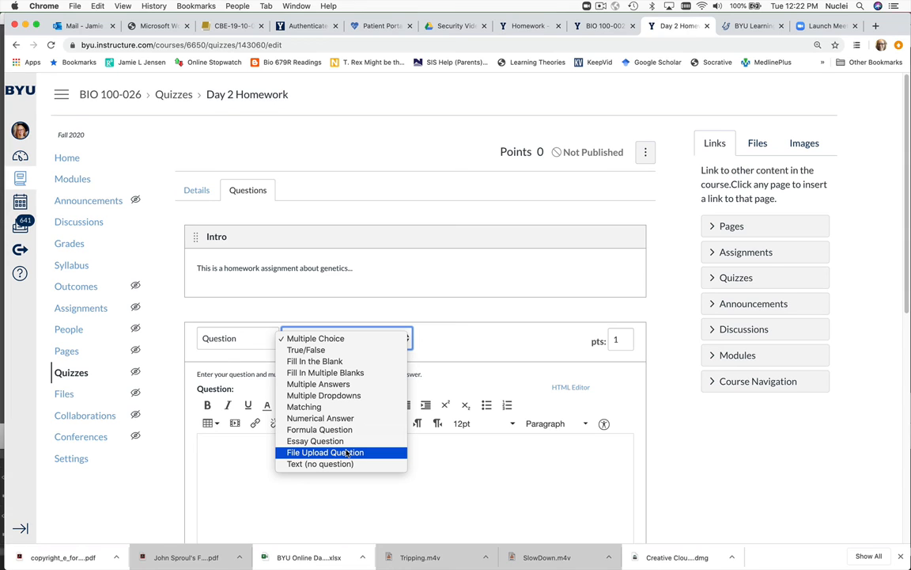
click(332, 343)
double_click(251, 341)
click(251, 342)
text(11)
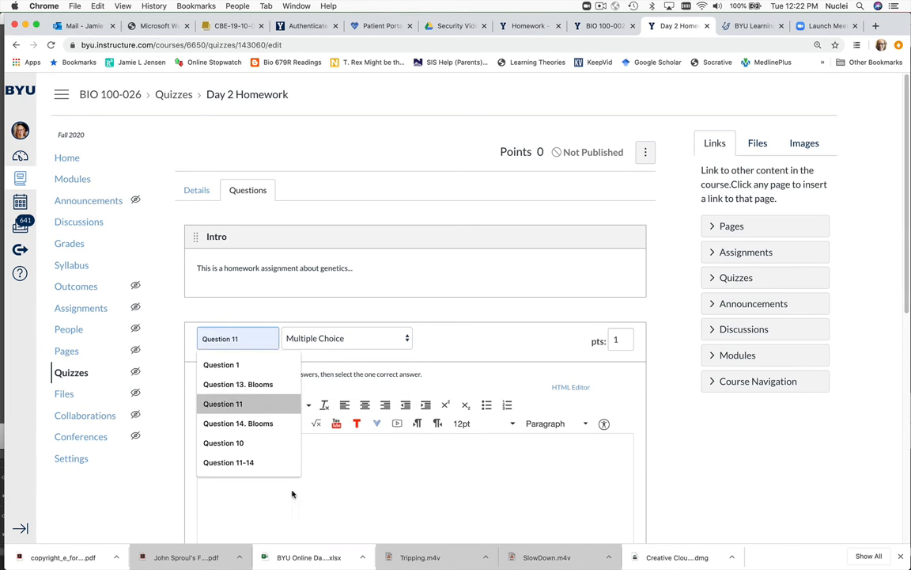
Step: Enter "If I have a woman who is colorblind....." as the text of Question 1
click(360, 483)
scroll(368, 463, down, 2)
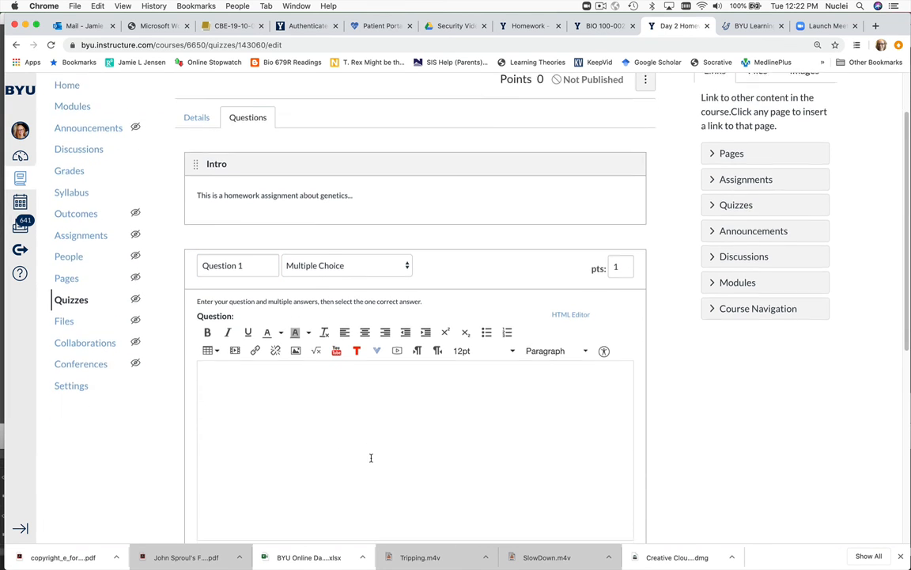
text(If I have som)
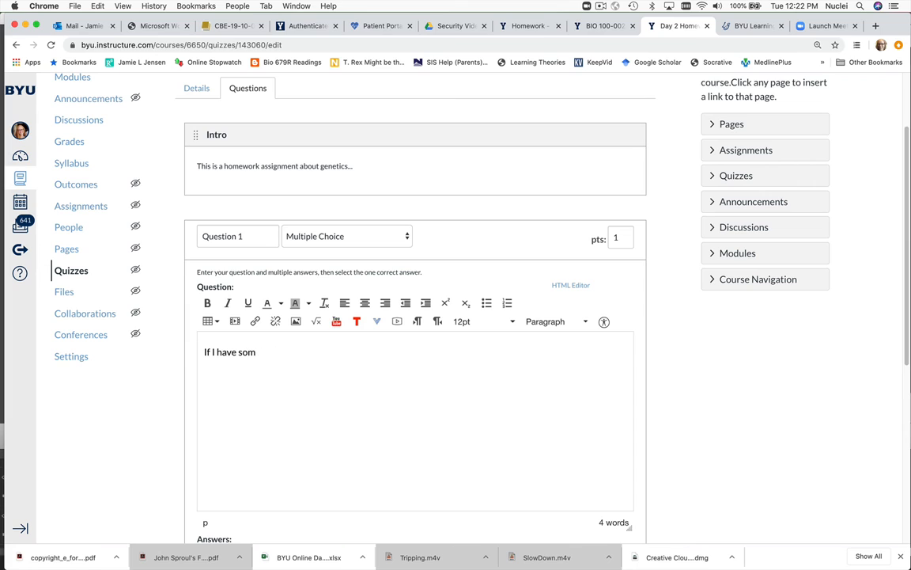
text(eone woman who is colorblind.....)
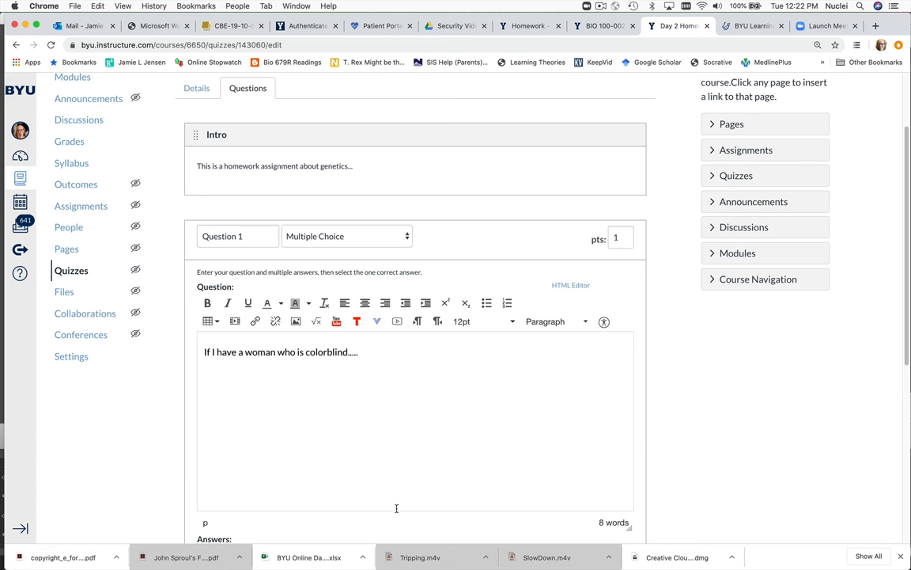
Step: Enter "Aa" as Question 1's correct answer and "aa" and "AA" as its possible answers, adding a third answer
scroll(396, 508, down, 4)
click(332, 395)
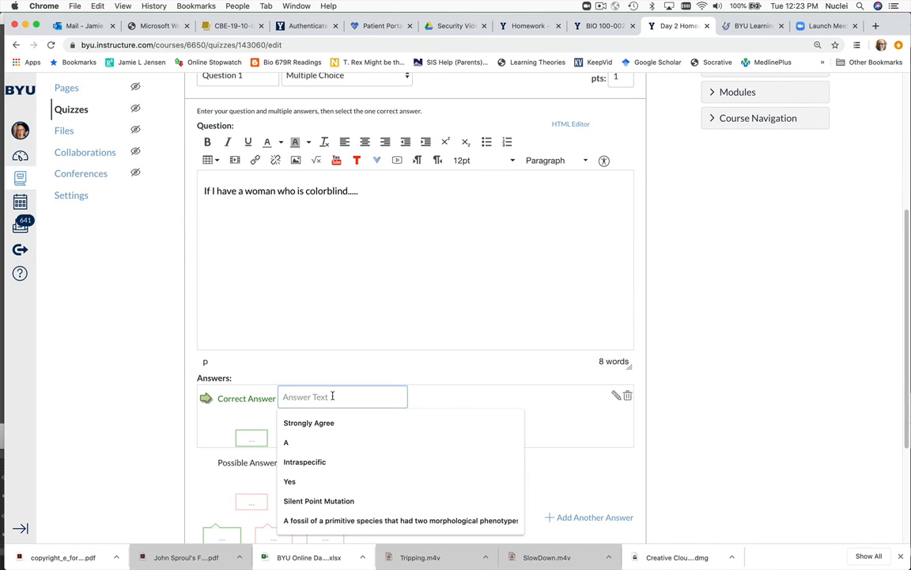
text(Aa)
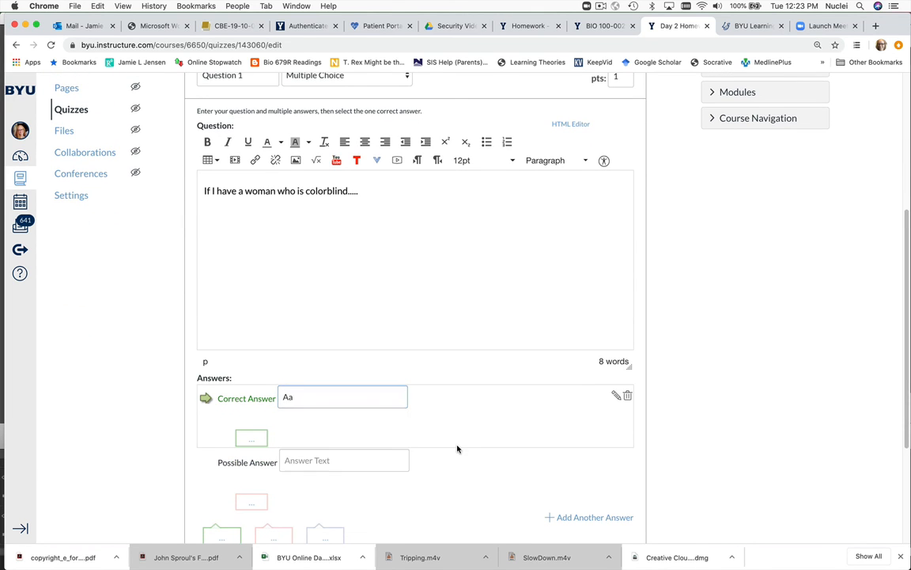
click(334, 460)
text(aa)
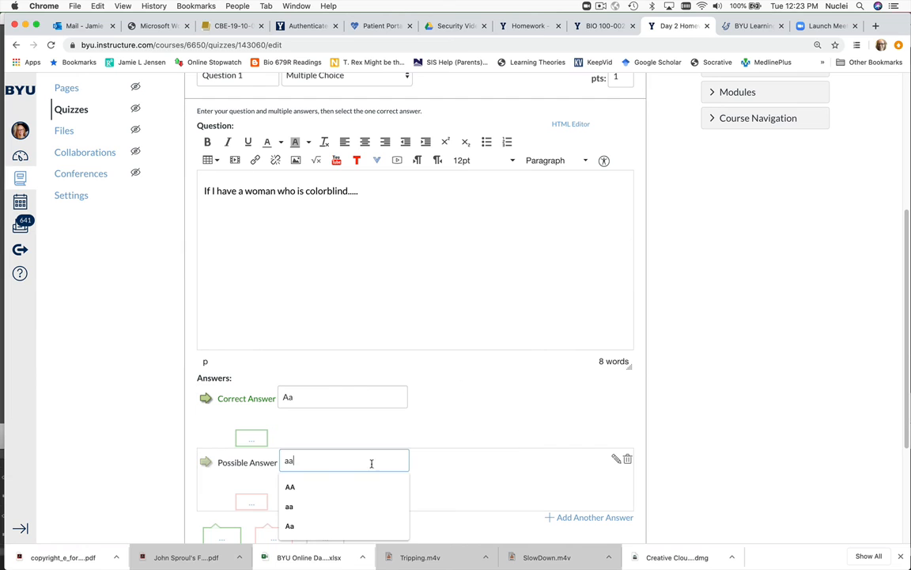
click(569, 515)
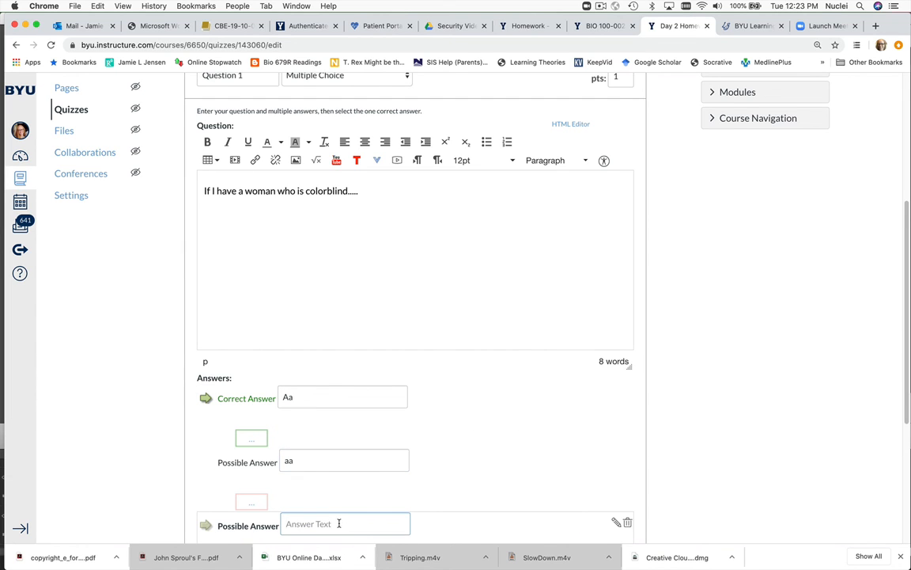
text(AA)
scroll(516, 504, down, 3)
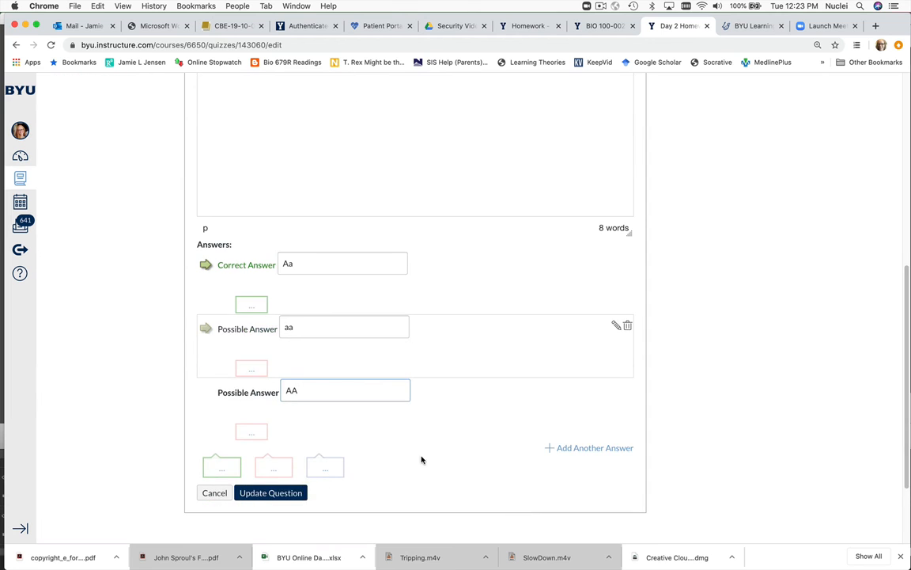
scroll(459, 466, up, 3)
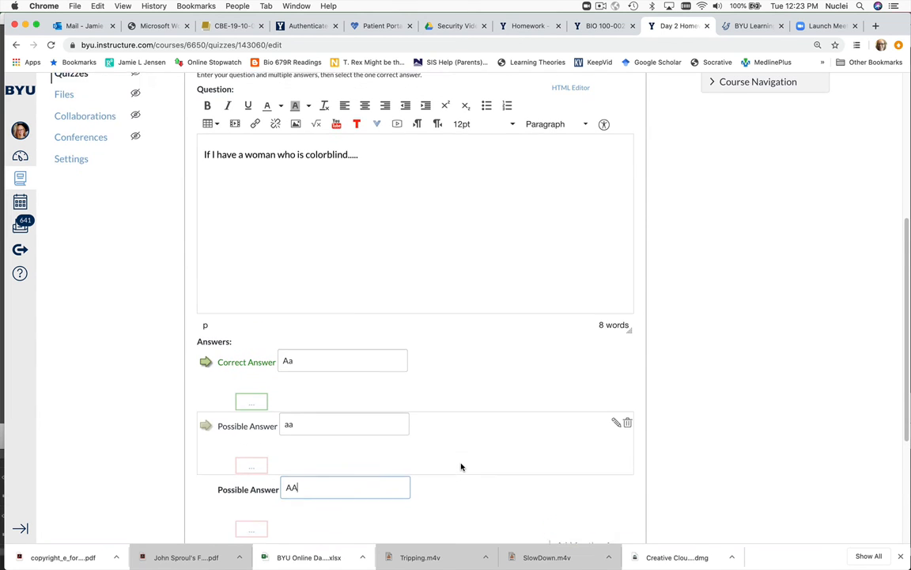
Step: Examine the media embedding and image insertion options for Question 1's text without inserting anything
click(205, 438)
scroll(502, 395, up, 3)
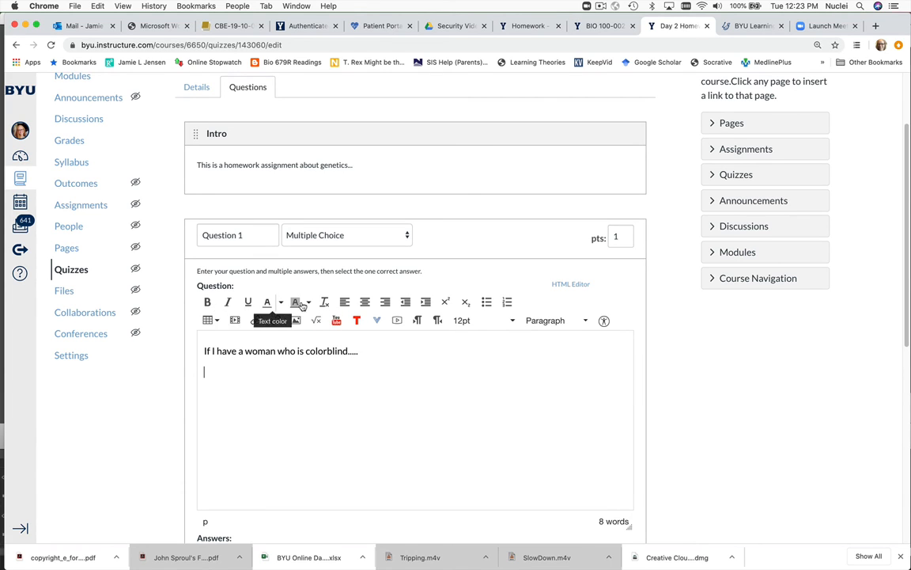
click(235, 320)
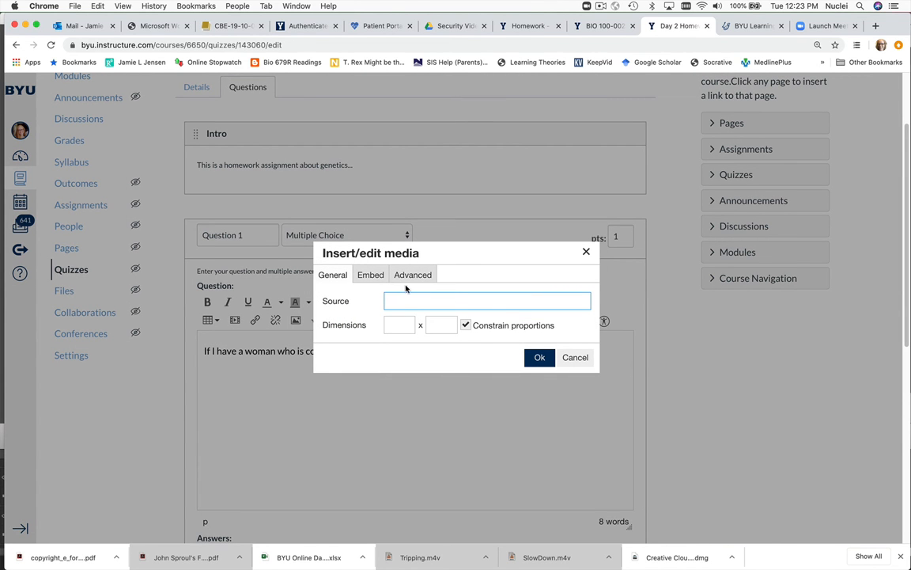
click(372, 275)
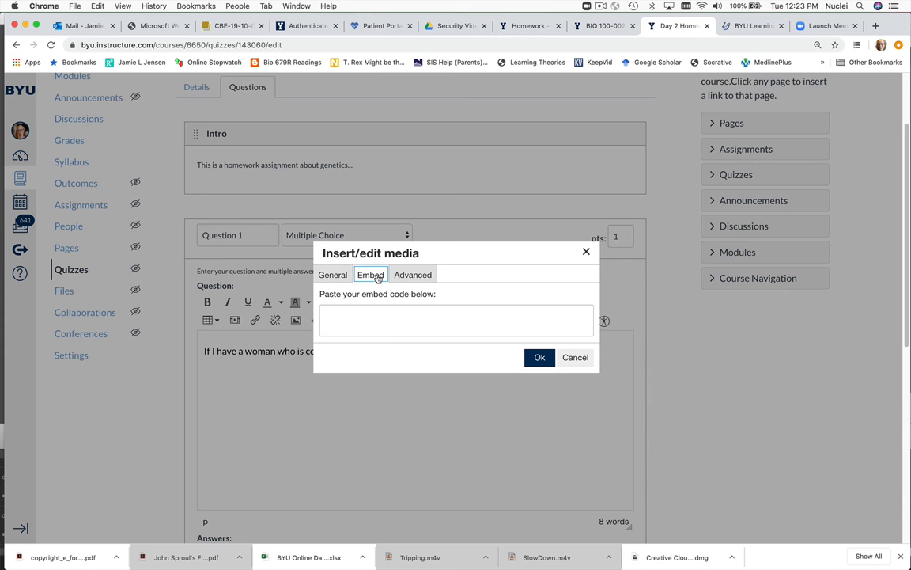
click(333, 275)
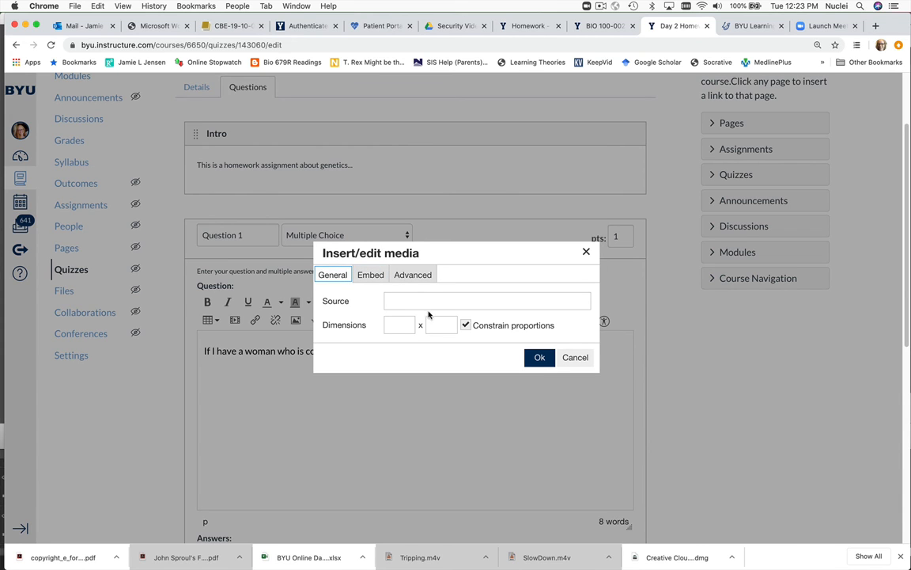
click(541, 359)
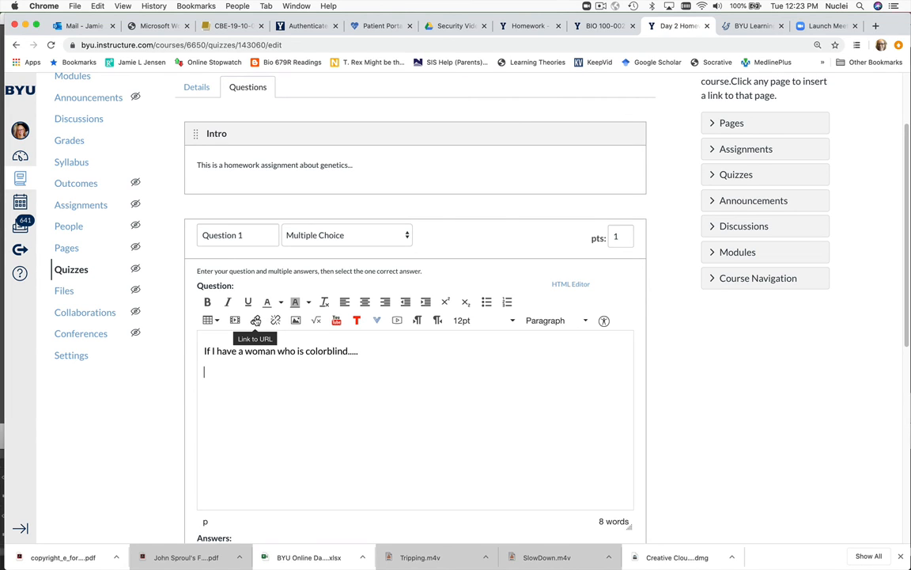
click(296, 321)
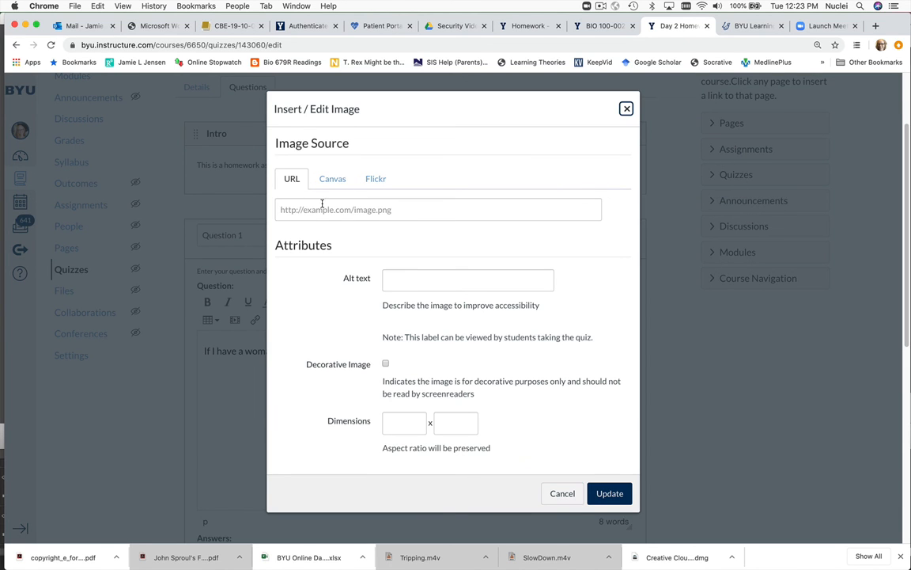
click(564, 493)
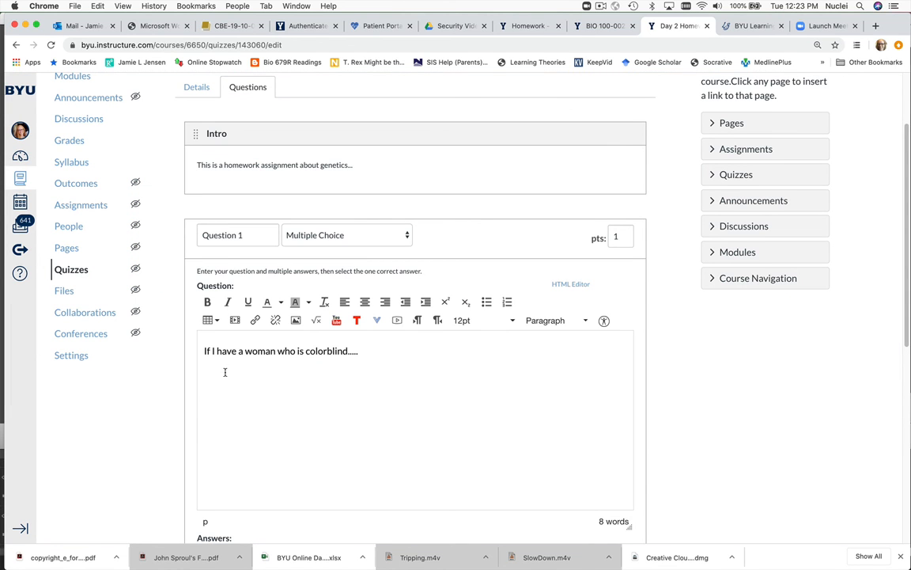
Step: Choose the desktop file "Screen Shot 2020-04-13 at 10.57.42 AM.png" as a new image to upload for Question 1
scroll(767, 316, up, 3)
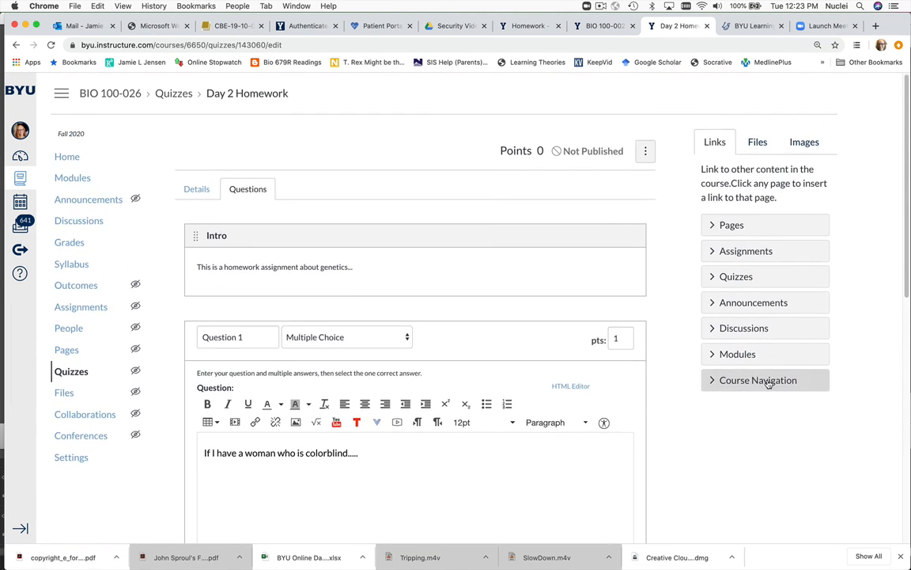
click(804, 144)
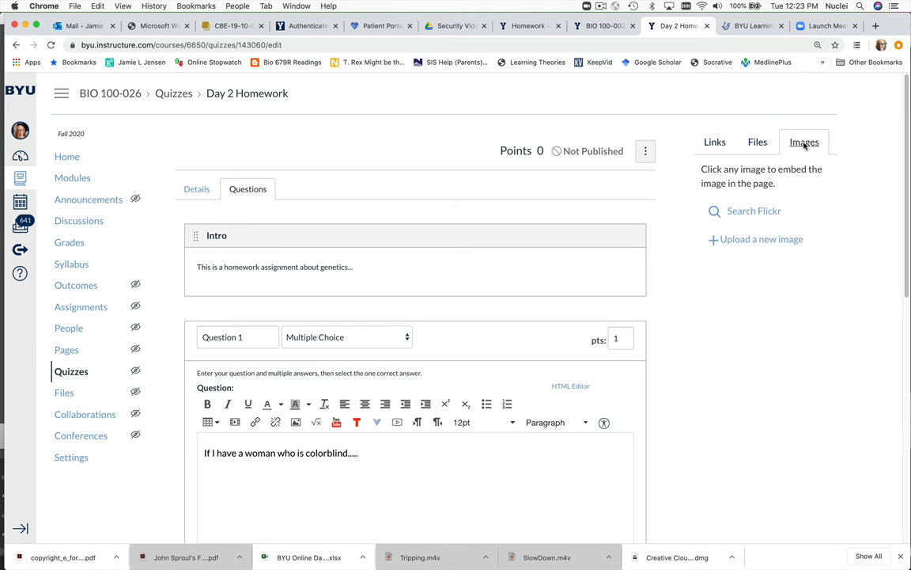
click(775, 239)
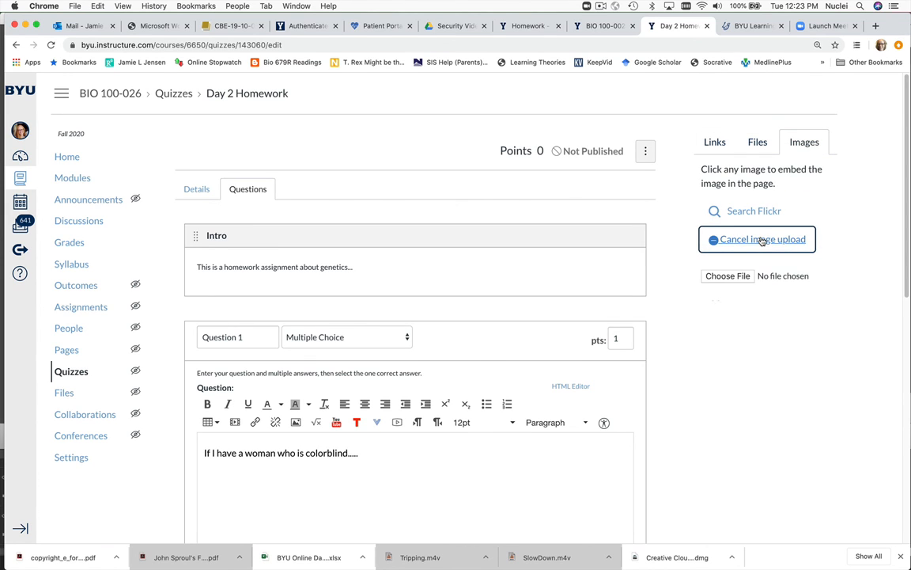
click(740, 273)
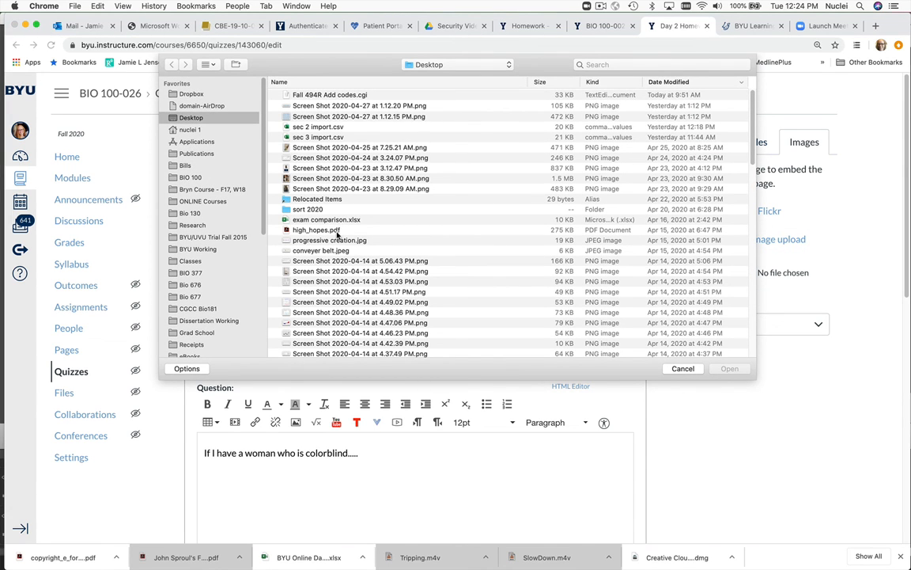
scroll(333, 267, down, 5)
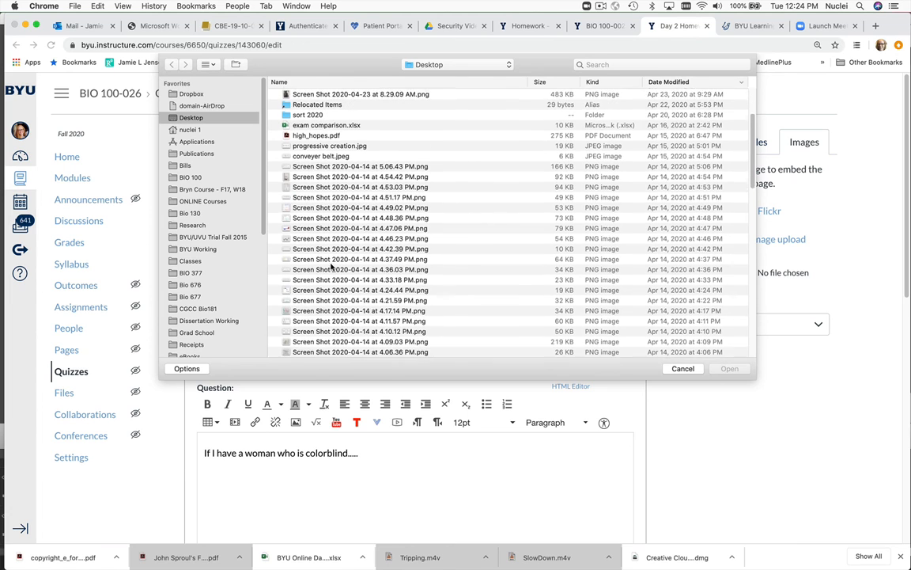
scroll(303, 303, down, 8)
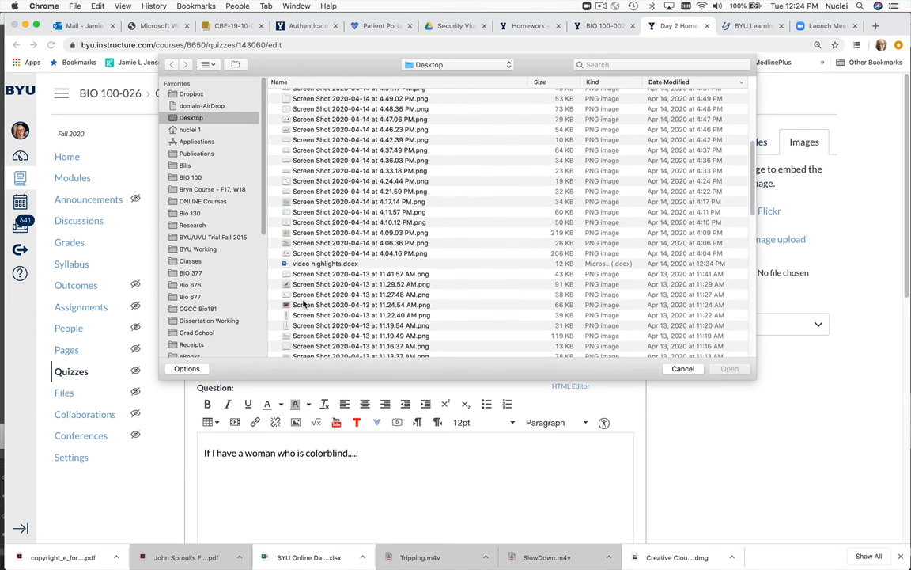
scroll(303, 314, down, 1)
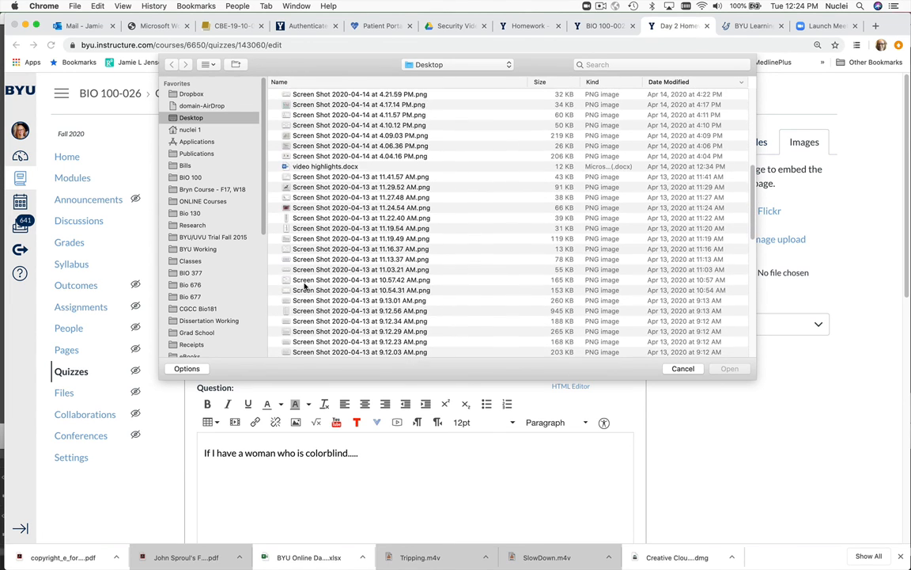
click(305, 281)
click(728, 368)
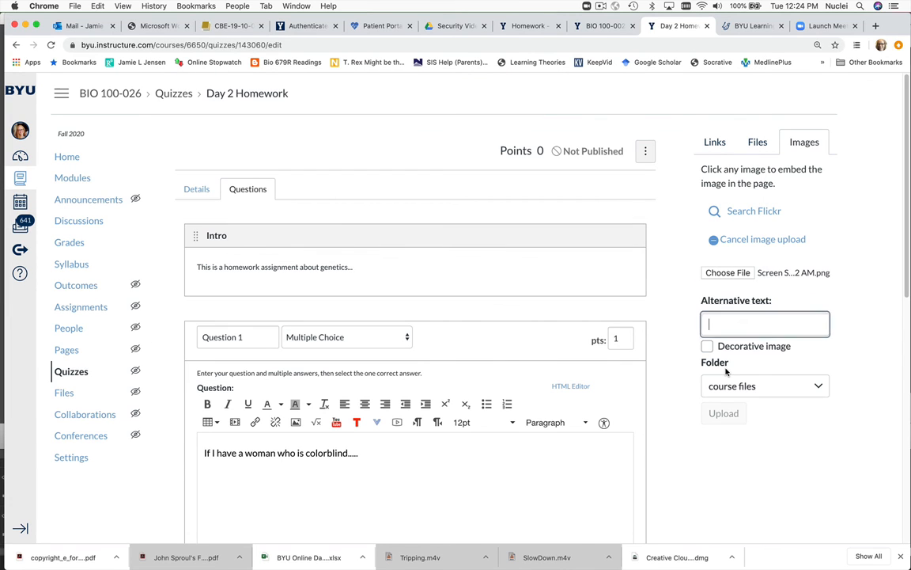
Step: Give the image the alternative text "screensnhot12" and upload it to the course files folder, embedding it in Question 1
text(sce)
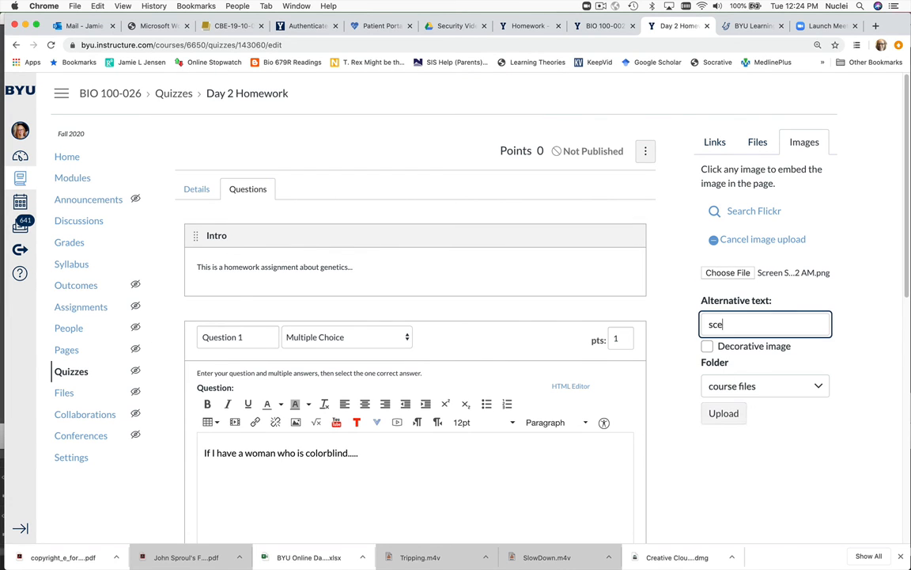
key(BackSpace)
text(reensnhot12)
click(732, 415)
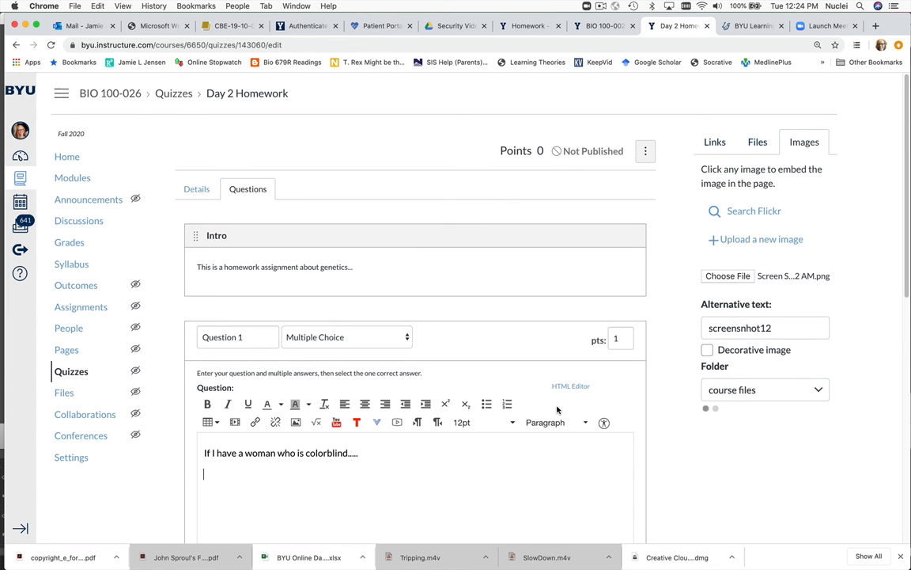
Step: Shrink the embedded ScienceDaily image in Question 1's text to about half its inserted width, keeping its proportions
scroll(559, 413, down, 5)
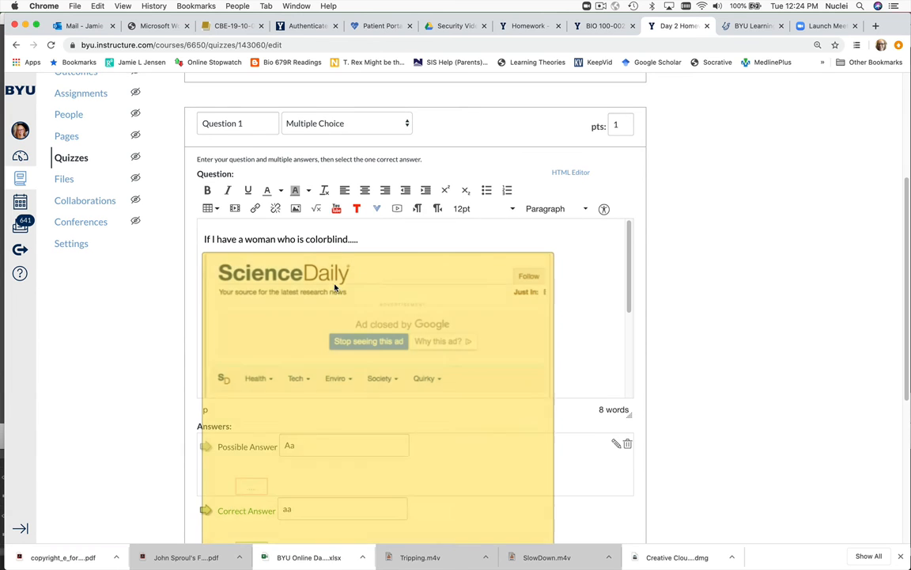
scroll(528, 318, down, 3)
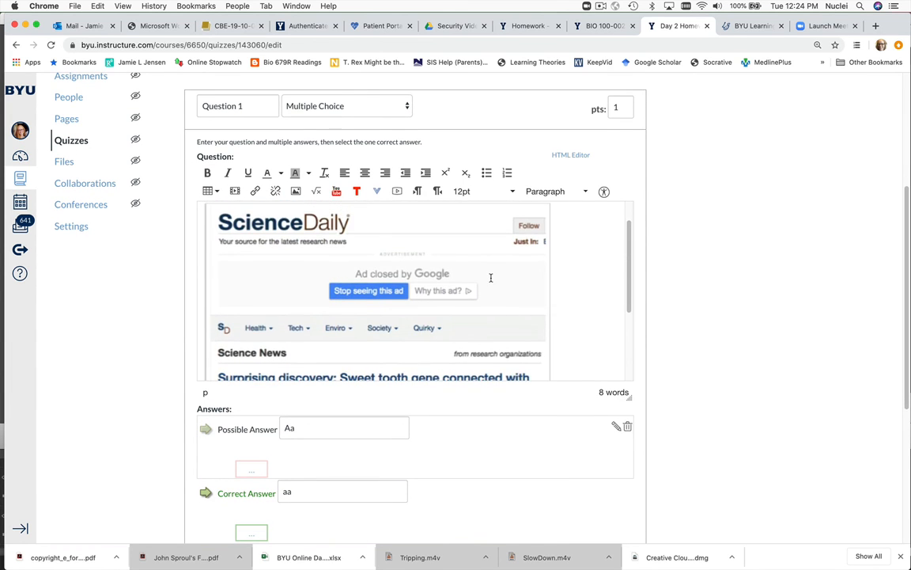
scroll(409, 229, up, 2)
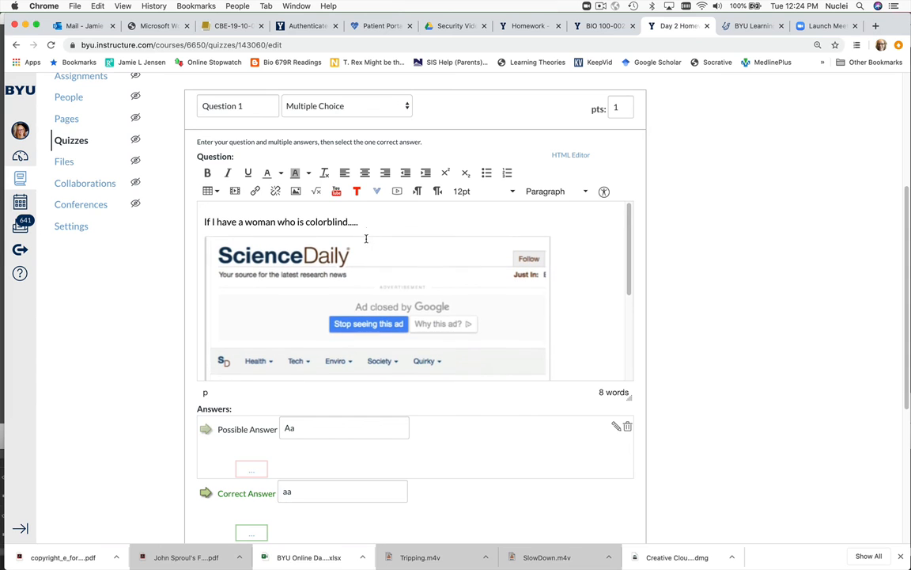
click(532, 267)
drag(552, 234, 433, 324)
drag(393, 237, 382, 239)
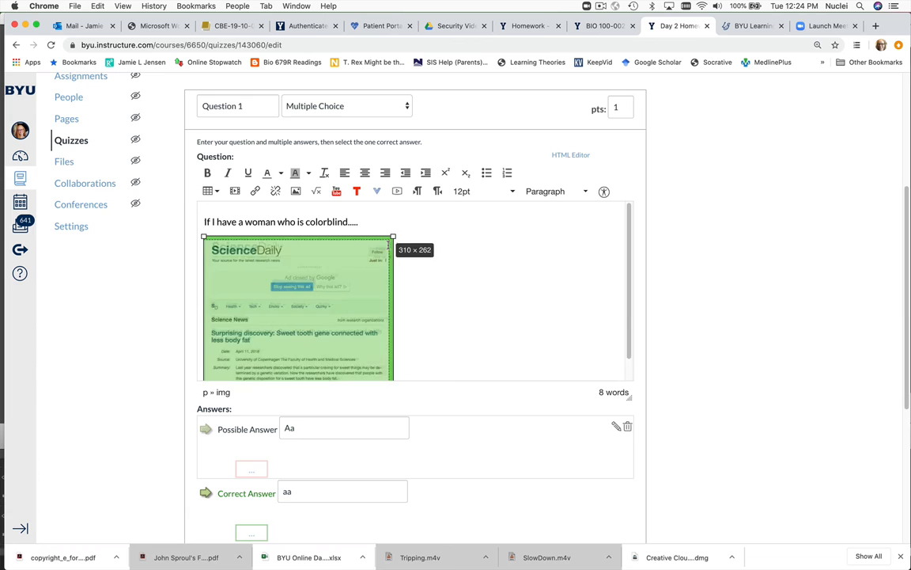
click(407, 282)
Step: Check the course files available for linking and update Question 1 with its embedded image and answers
scroll(842, 309, up, 6)
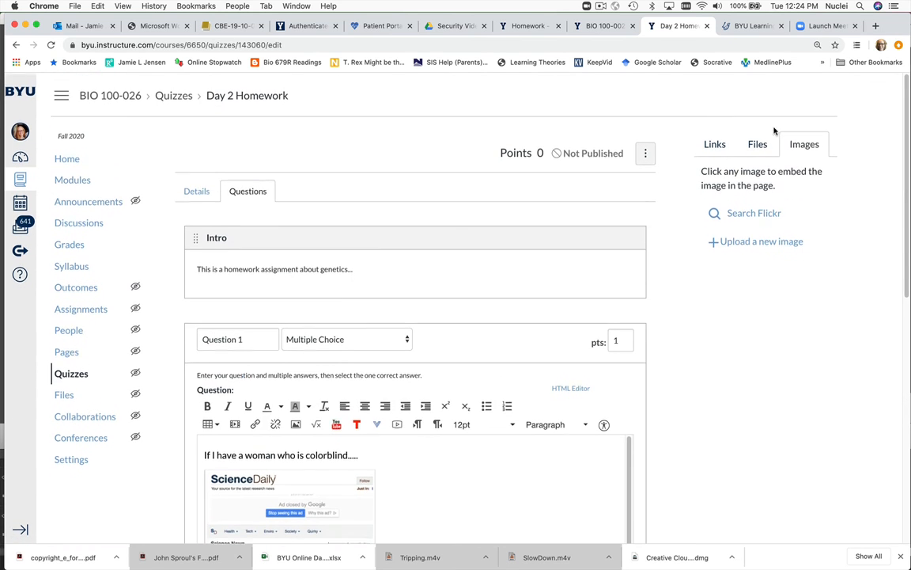
click(754, 145)
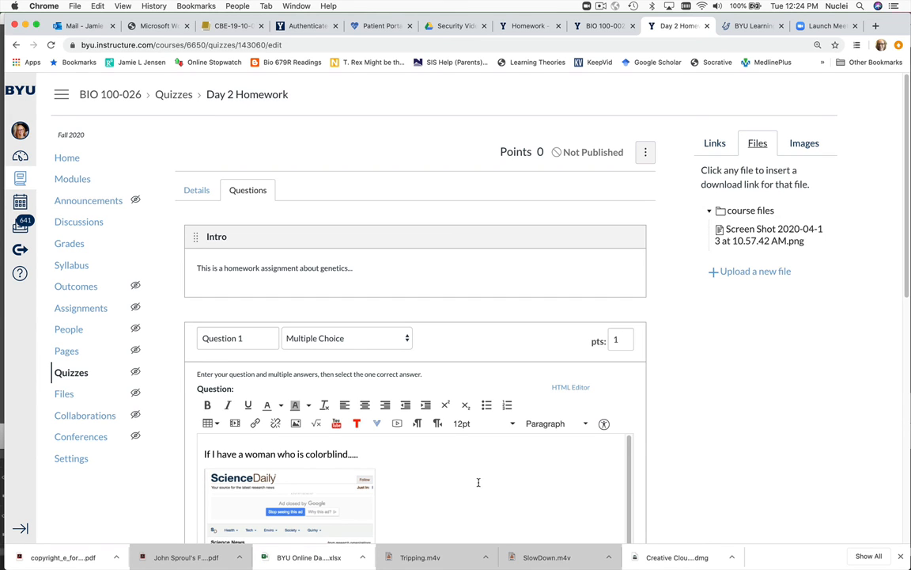
scroll(478, 482, down, 1)
scroll(506, 471, down, 5)
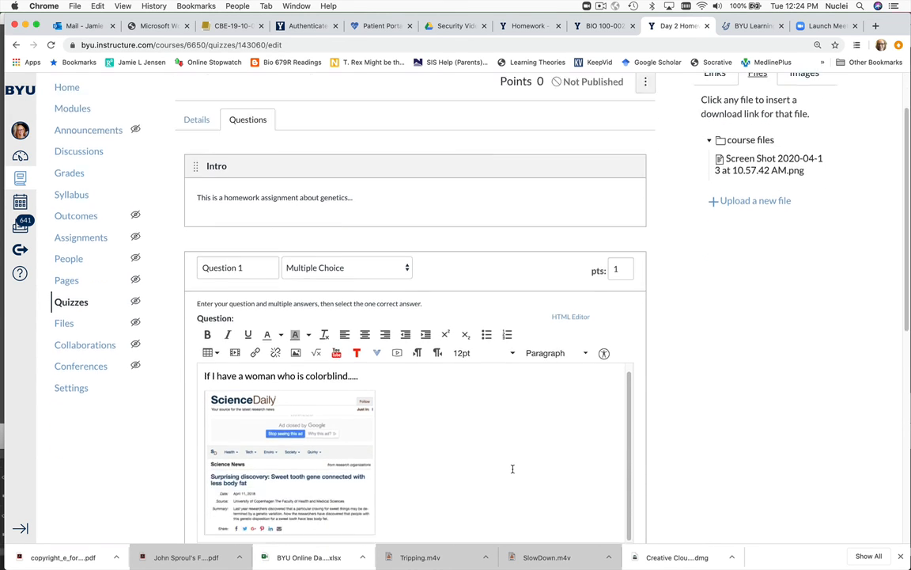
scroll(412, 424, down, 6)
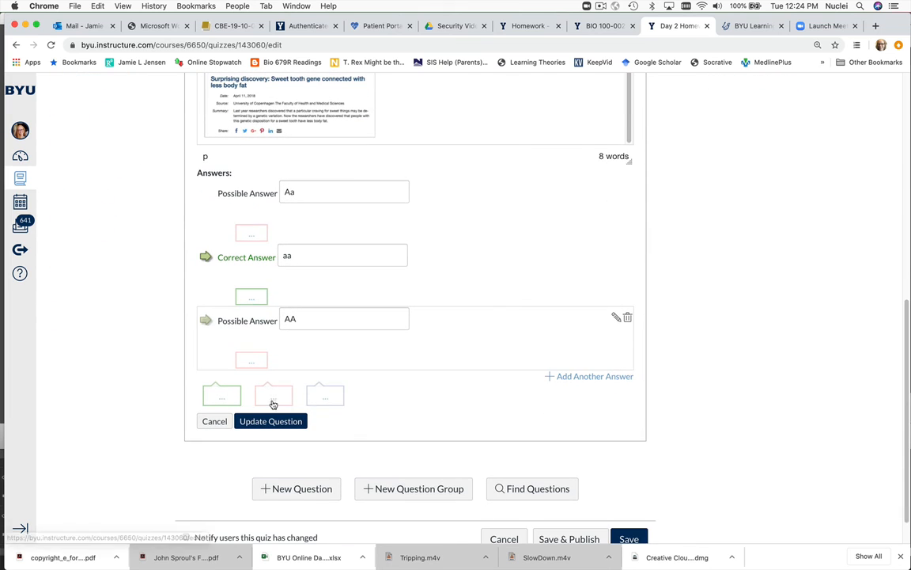
click(265, 419)
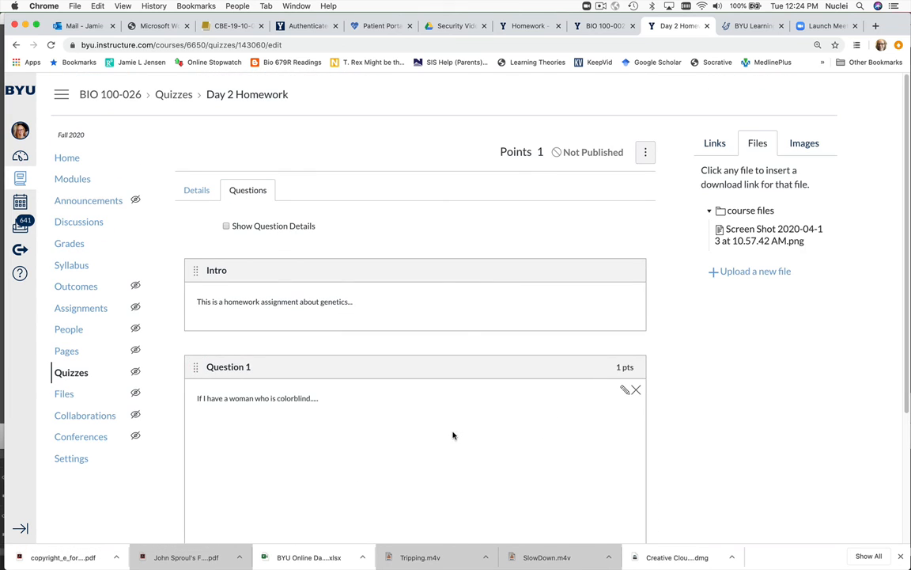
Step: Save the quiz without publishing it, and publish Day 2 Homework from the Day 2 module on the course home page
scroll(662, 431, down, 5)
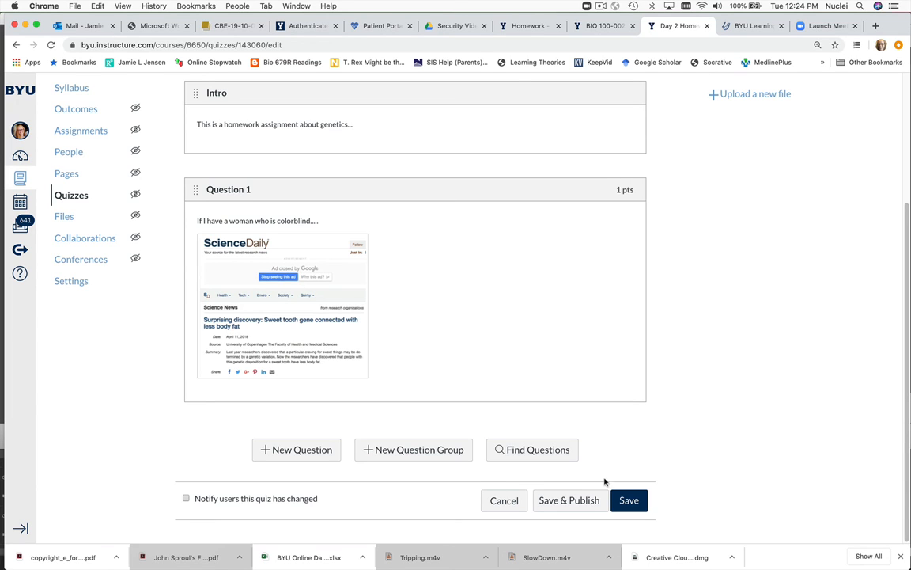
click(630, 500)
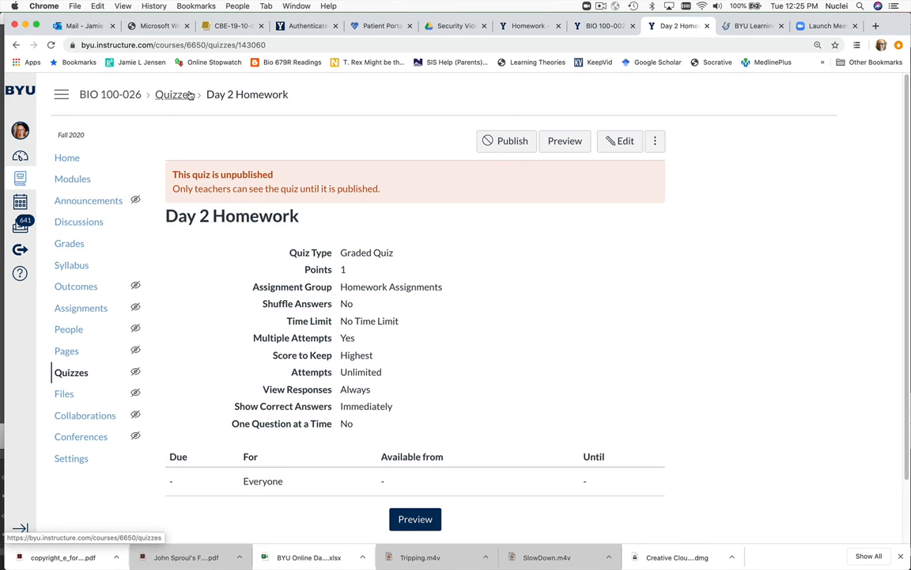
click(68, 158)
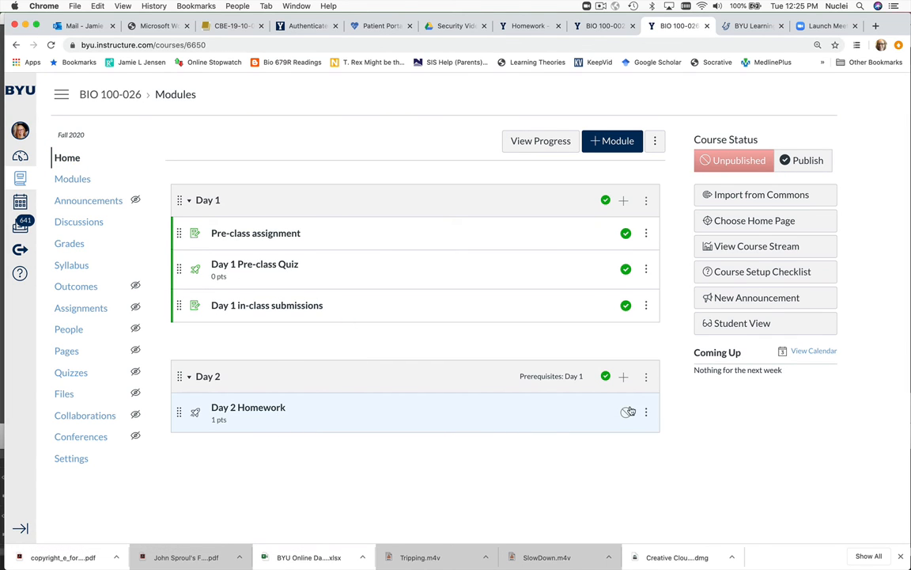
click(625, 412)
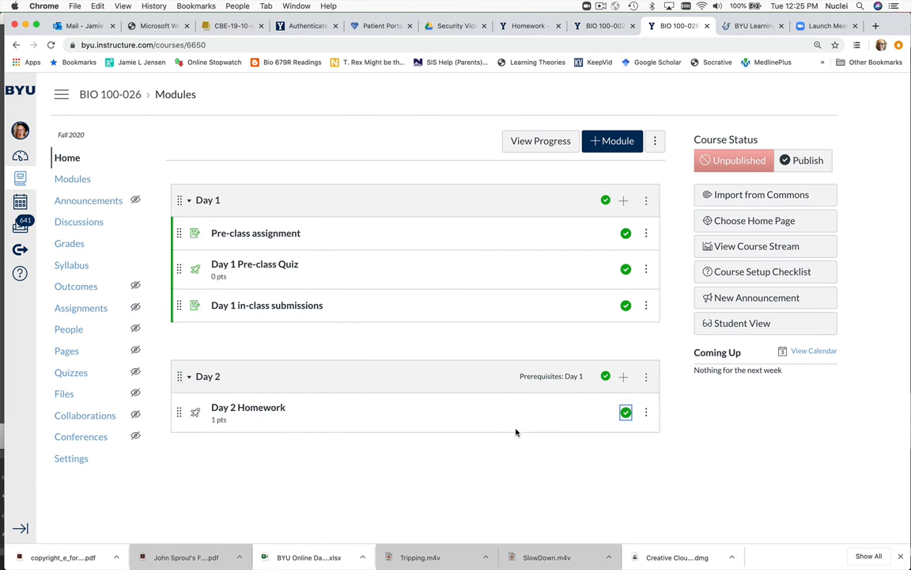
Step: Preview the Day 2 Homework quiz, submit it with "Aa" as the answer to Question 1, and review the graded result
click(274, 408)
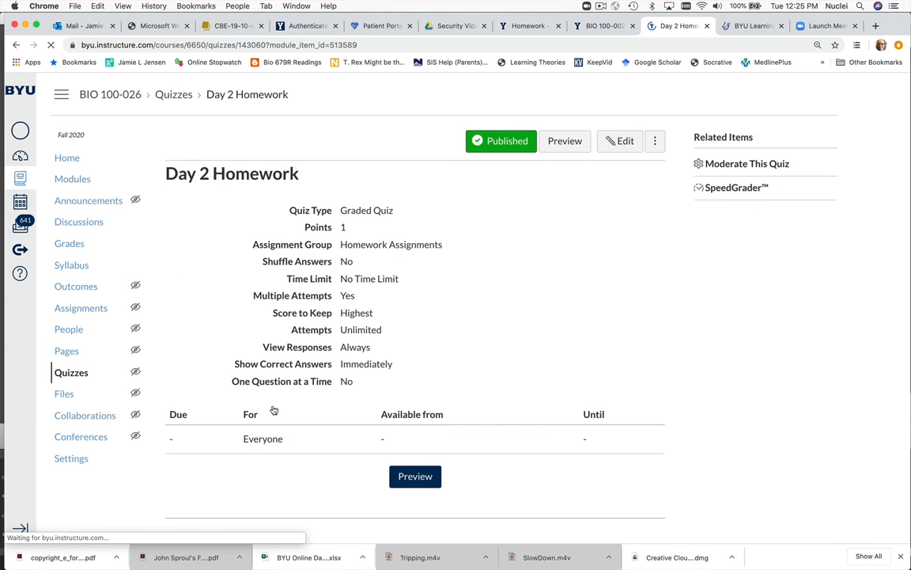
click(564, 141)
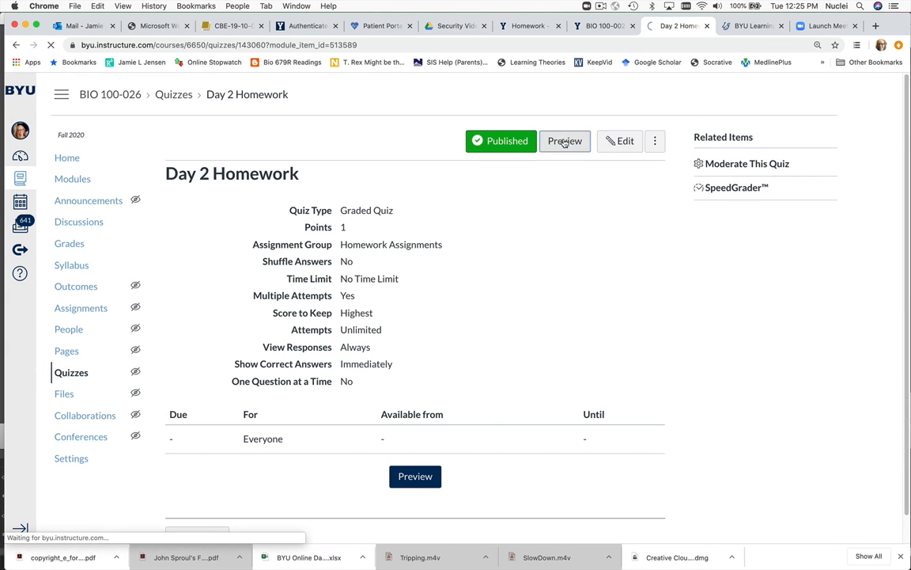
scroll(387, 309, down, 5)
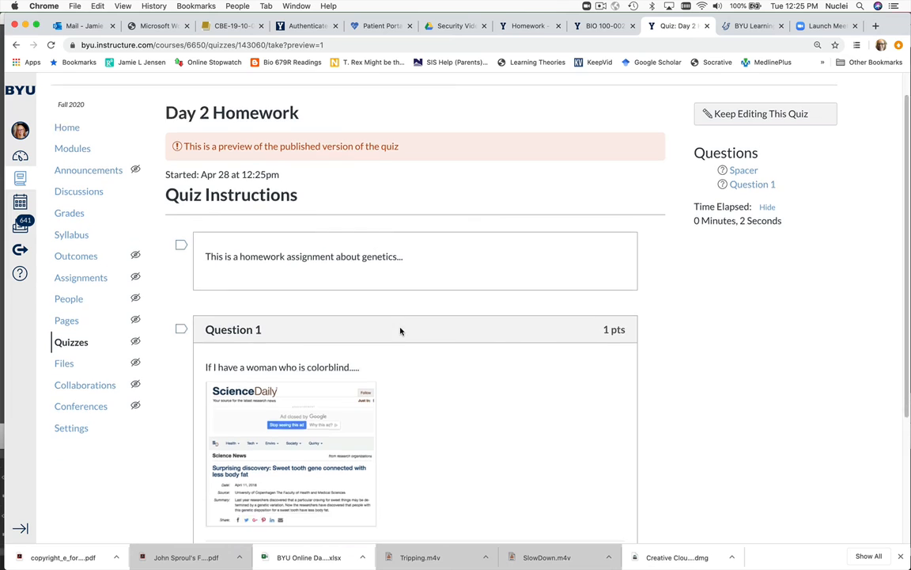
click(212, 406)
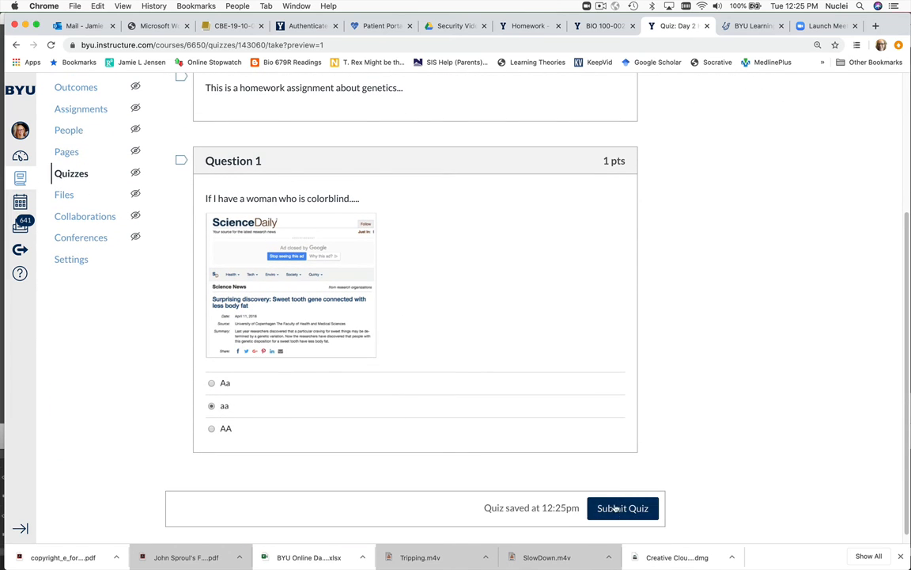
click(211, 383)
click(622, 510)
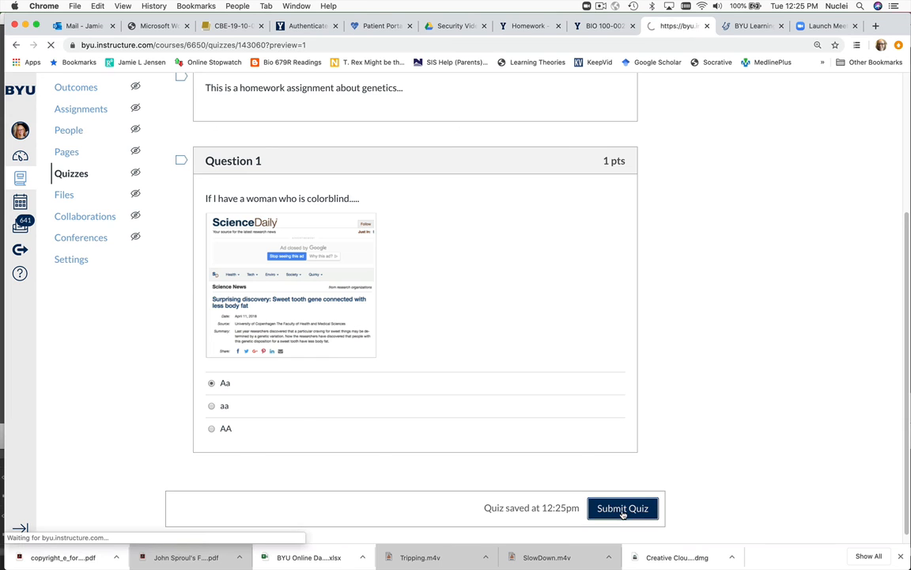
scroll(506, 482, down, 10)
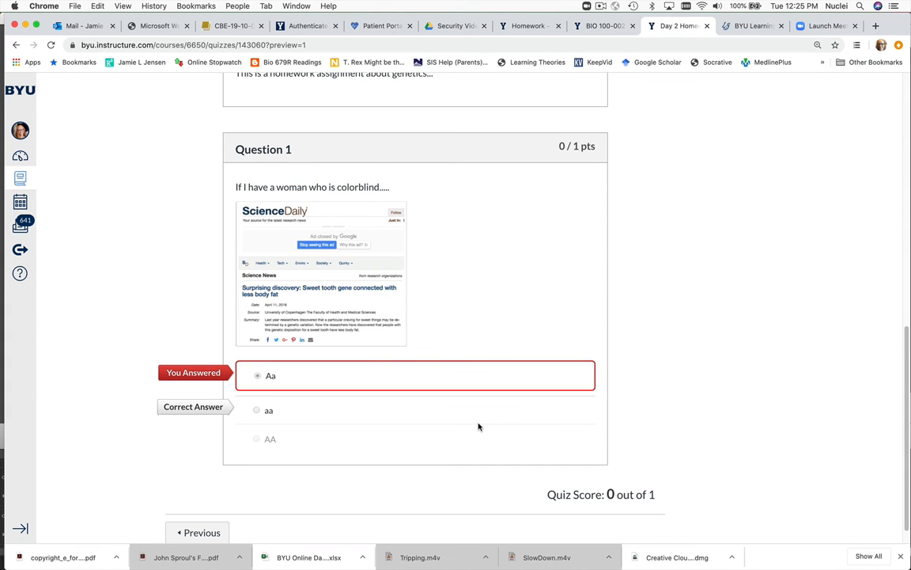
scroll(478, 426, up, 10)
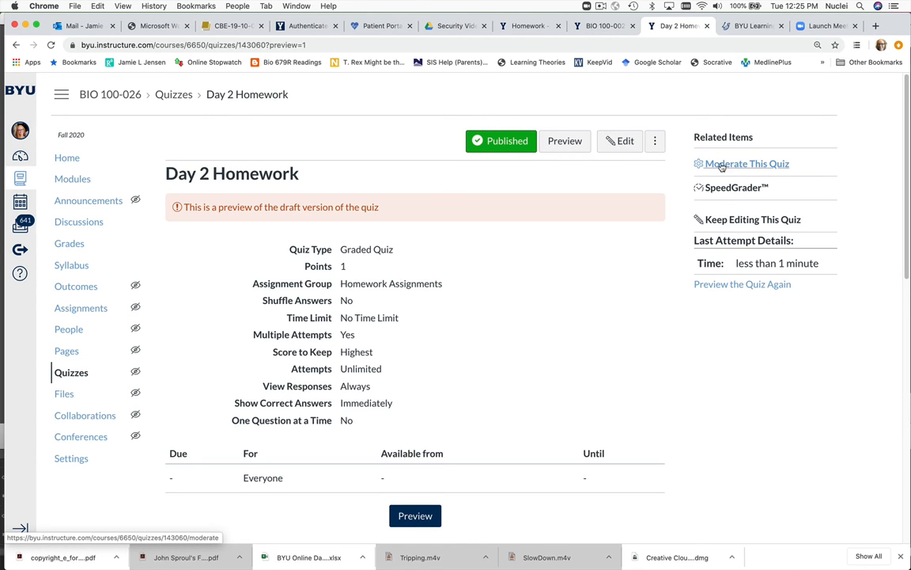
Step: Review the Day 2 Homework quiz's attempt and answer-visibility options and save the quiz without changing them
click(622, 140)
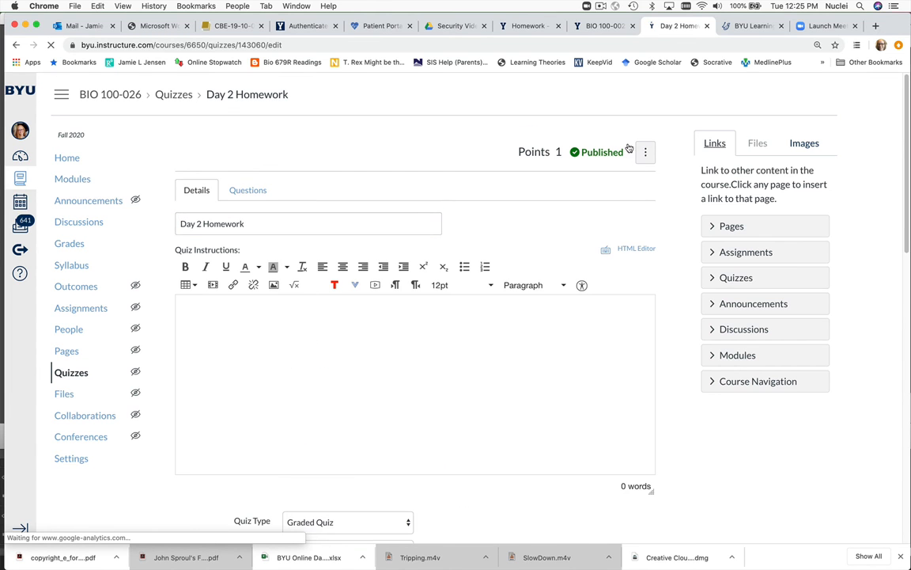
scroll(335, 284, down, 15)
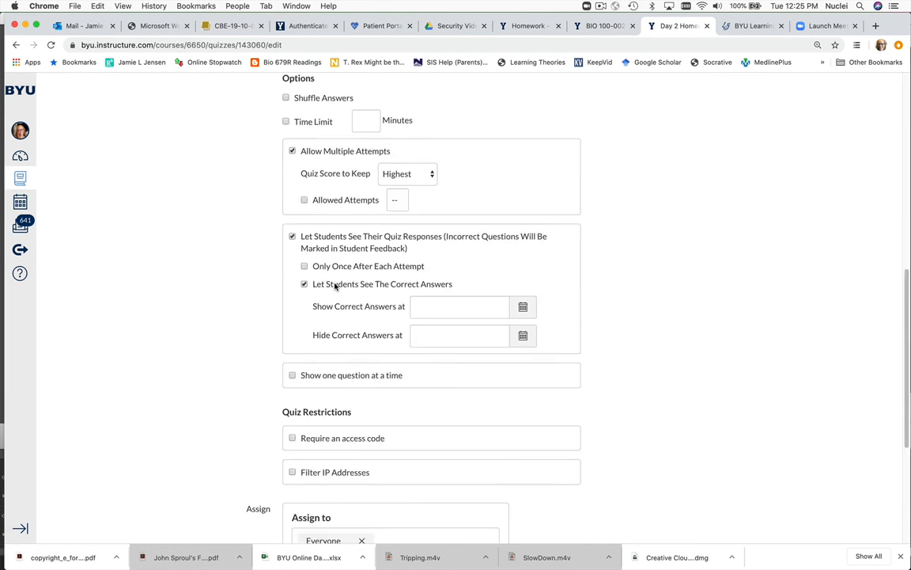
click(633, 500)
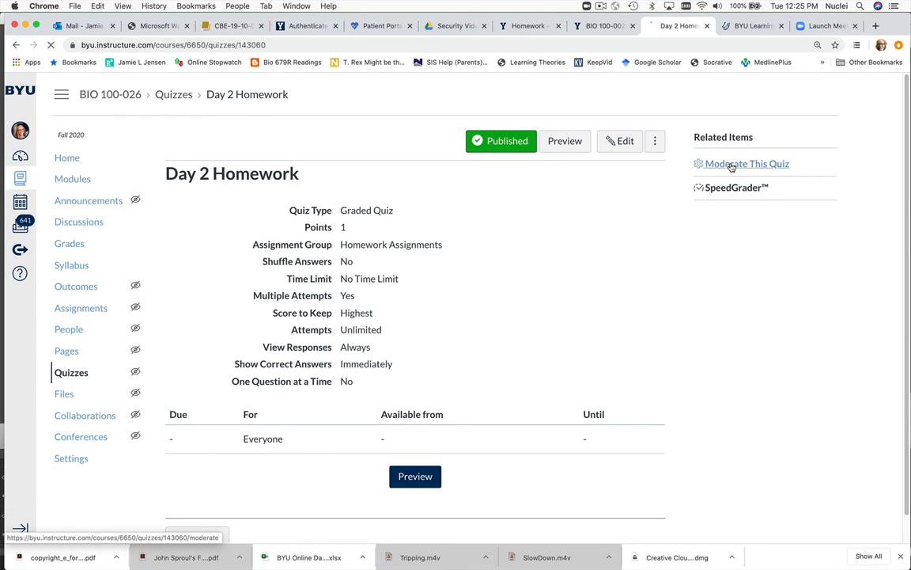
Step: View the Moderate Quiz page for Day 2 Homework and return to the course home page
click(732, 165)
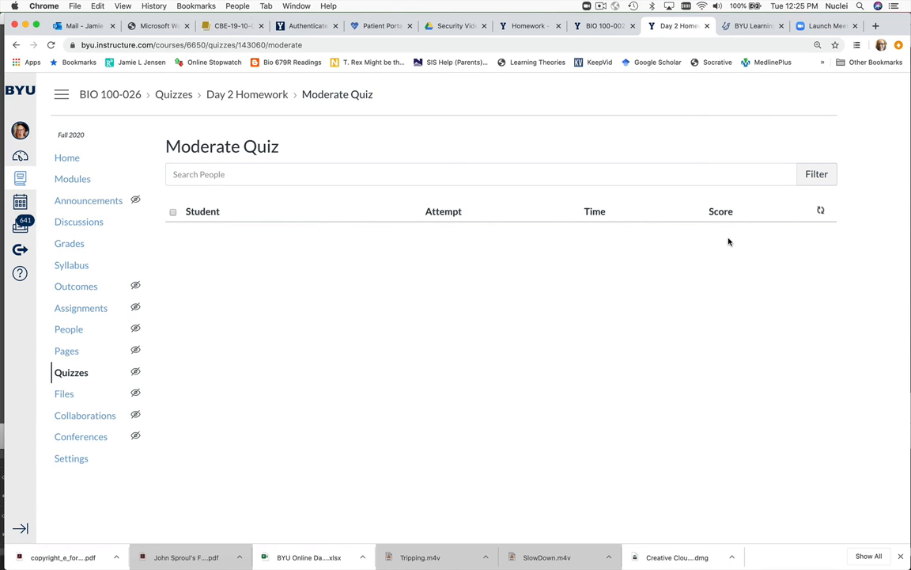
click(67, 157)
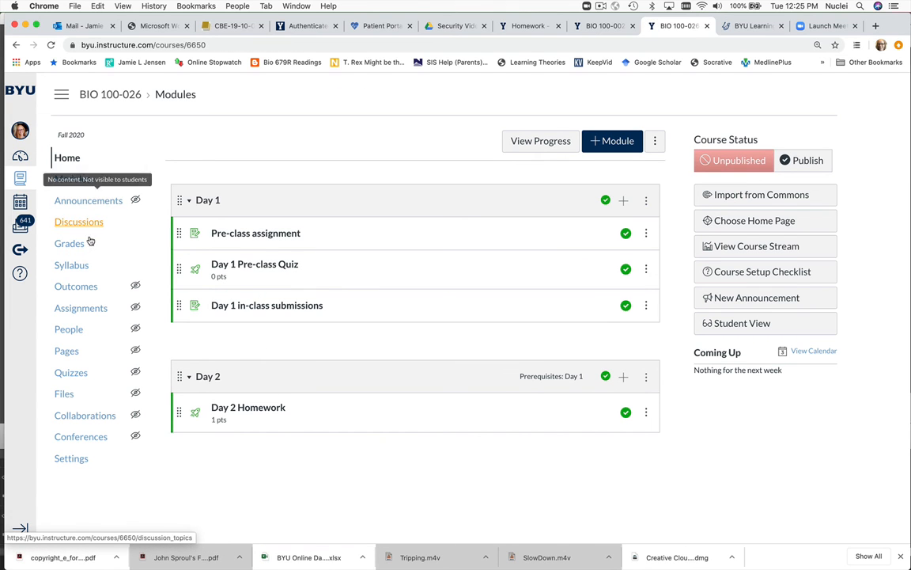
Step: Set a number of lowest scores to ignore for each student in the Pre-class assignments group and save the group
click(87, 308)
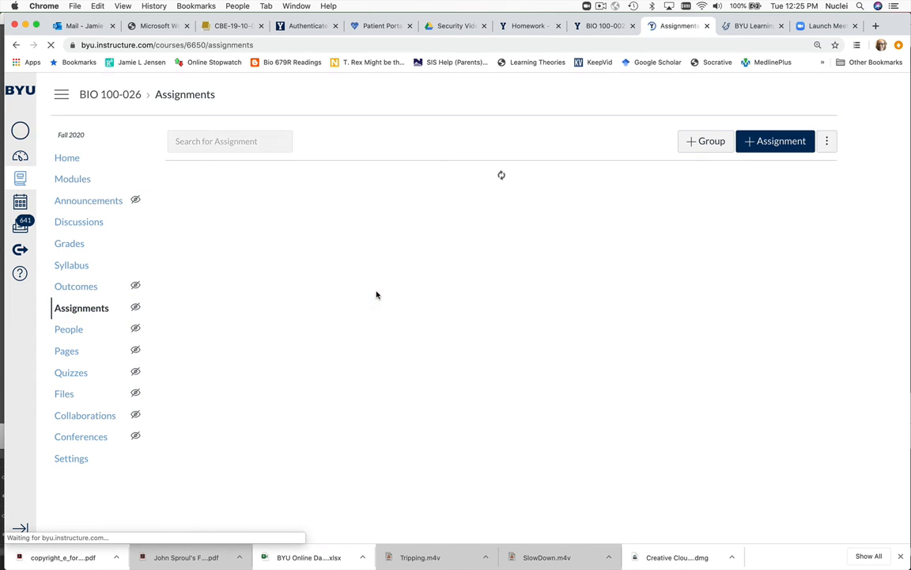
scroll(365, 313, down, 4)
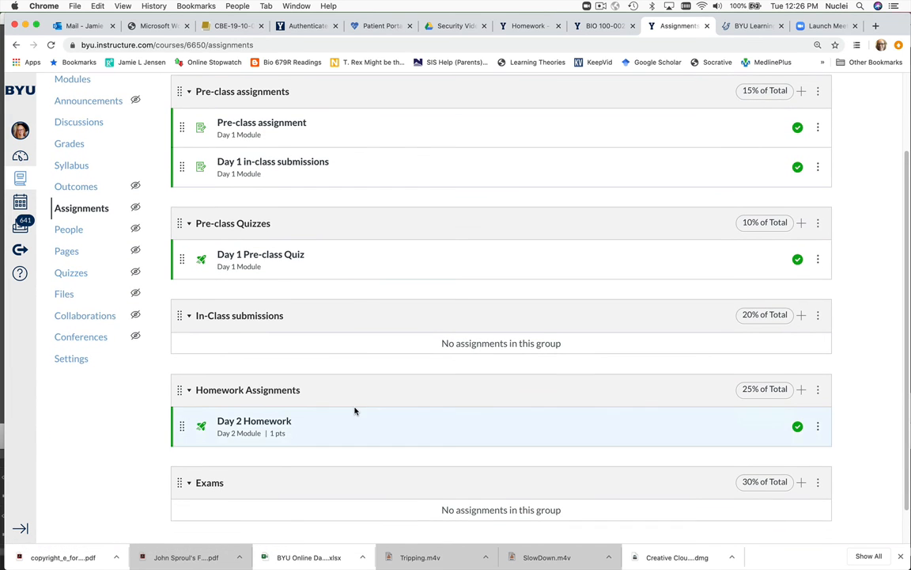
scroll(318, 402, up, 4)
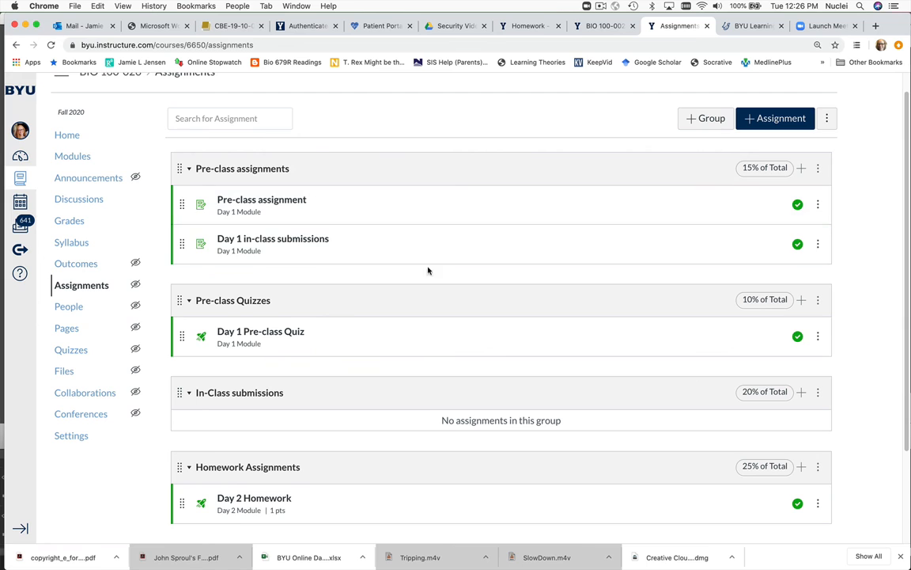
click(818, 169)
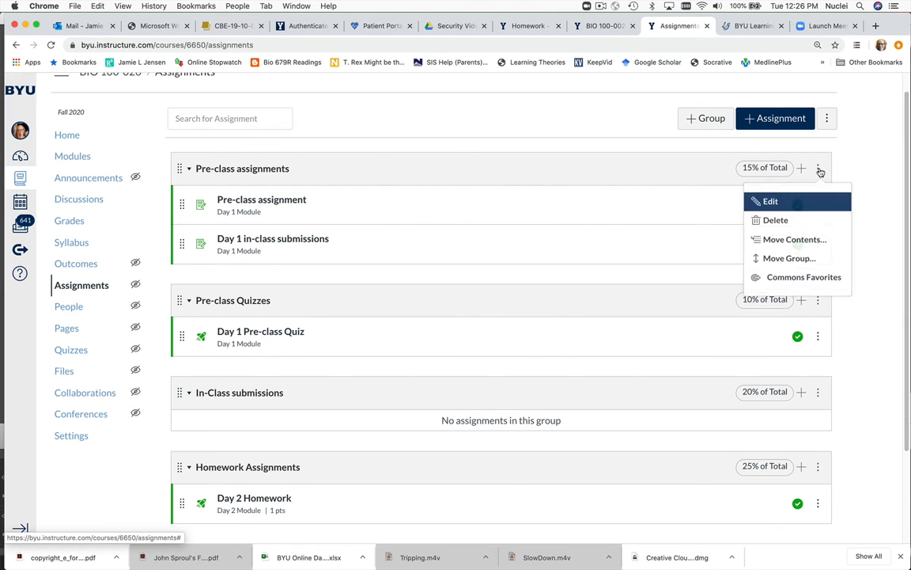
click(787, 208)
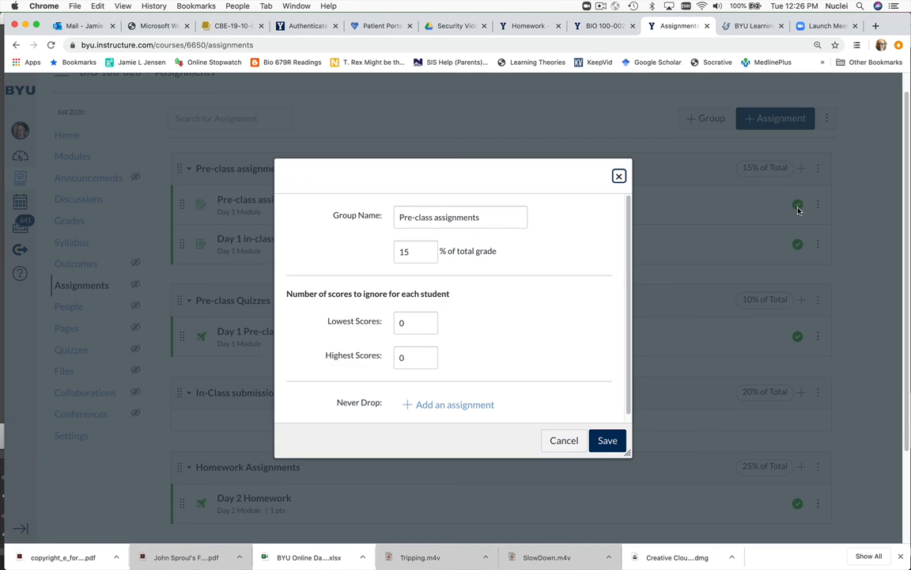
click(428, 320)
click(607, 439)
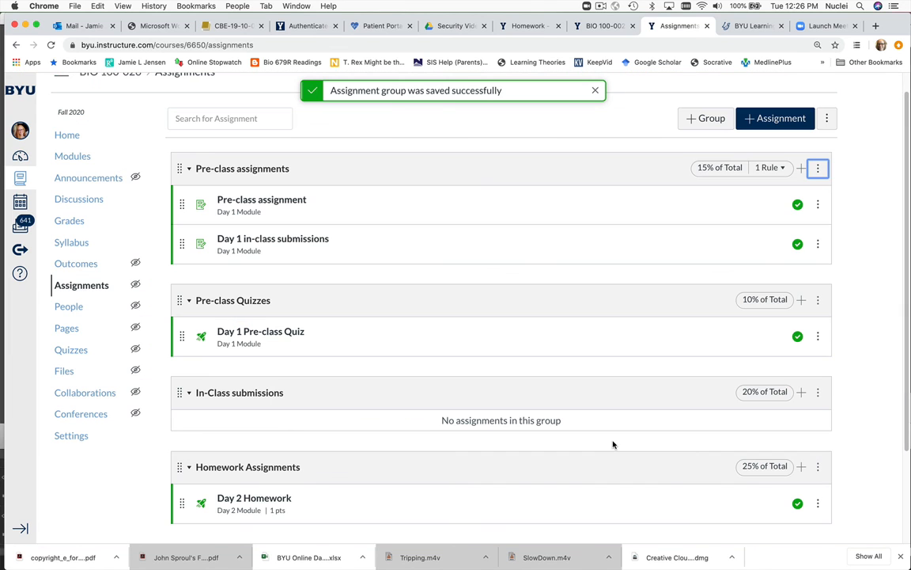
mouse_move(769, 172)
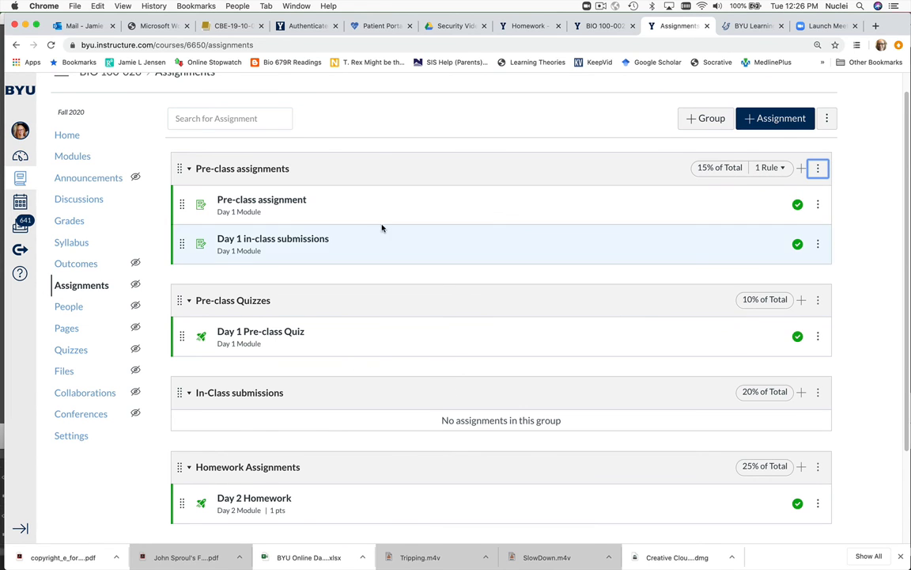
scroll(346, 433, up, 1)
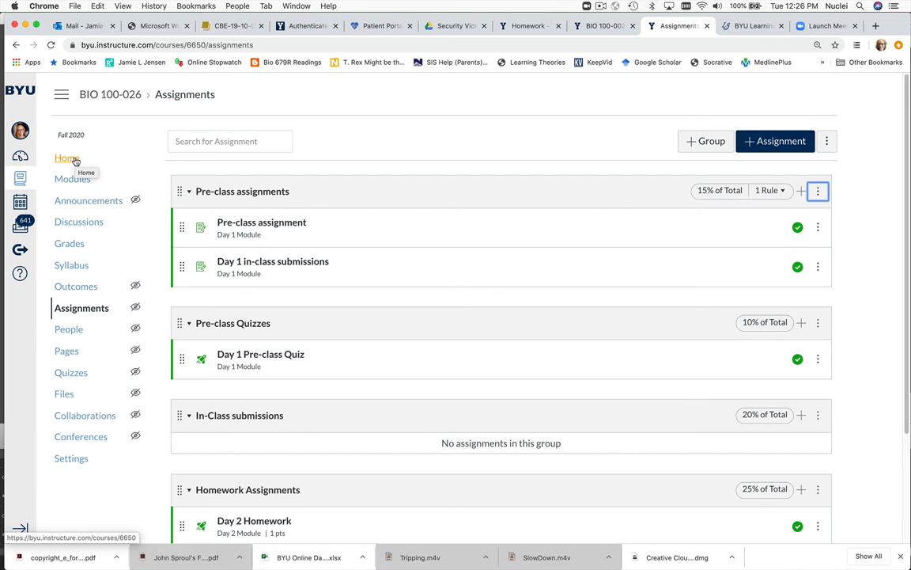
scroll(358, 317, down, 4)
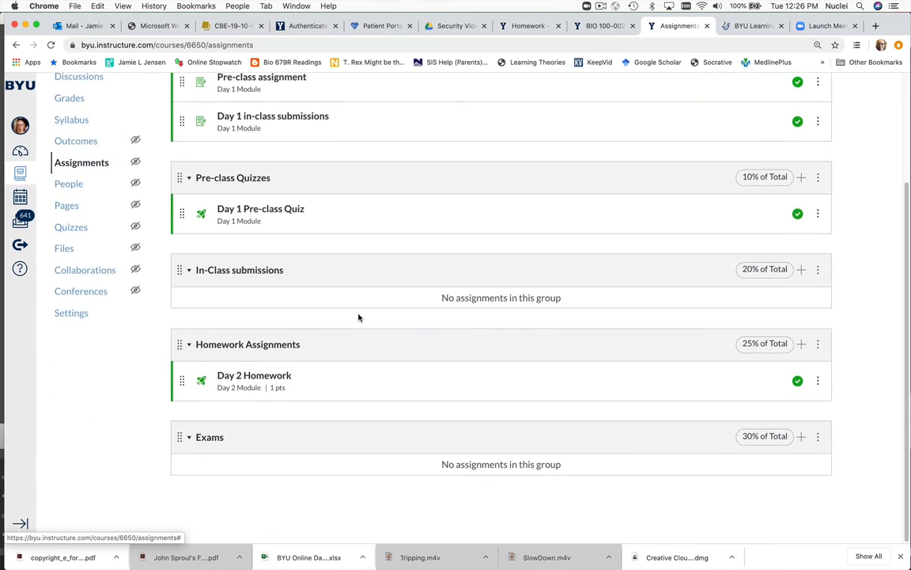
scroll(359, 317, up, 5)
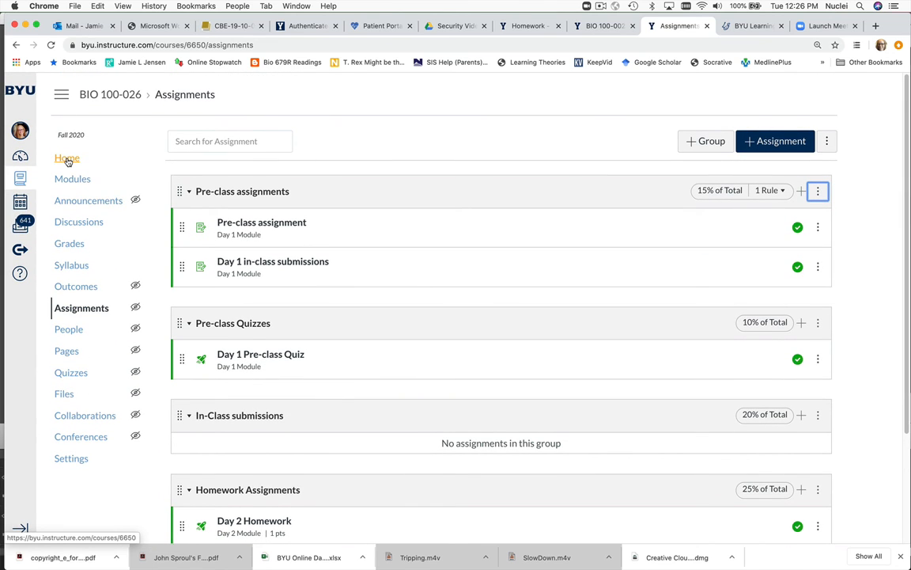